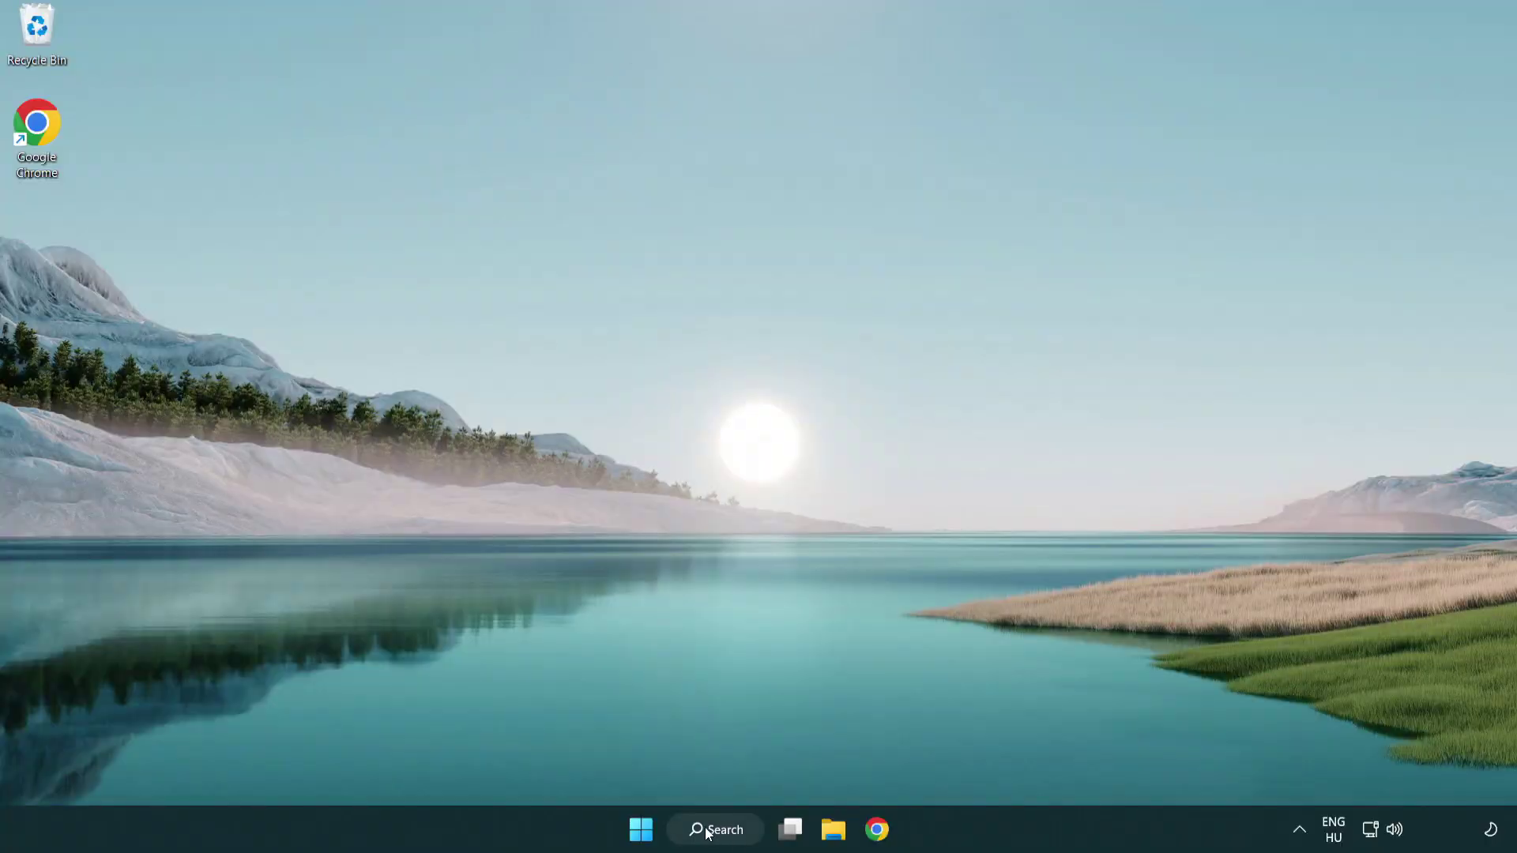
# Search Windows for 'device manager' so Device Manager shows as the best match.
pyautogui.click(721, 831)
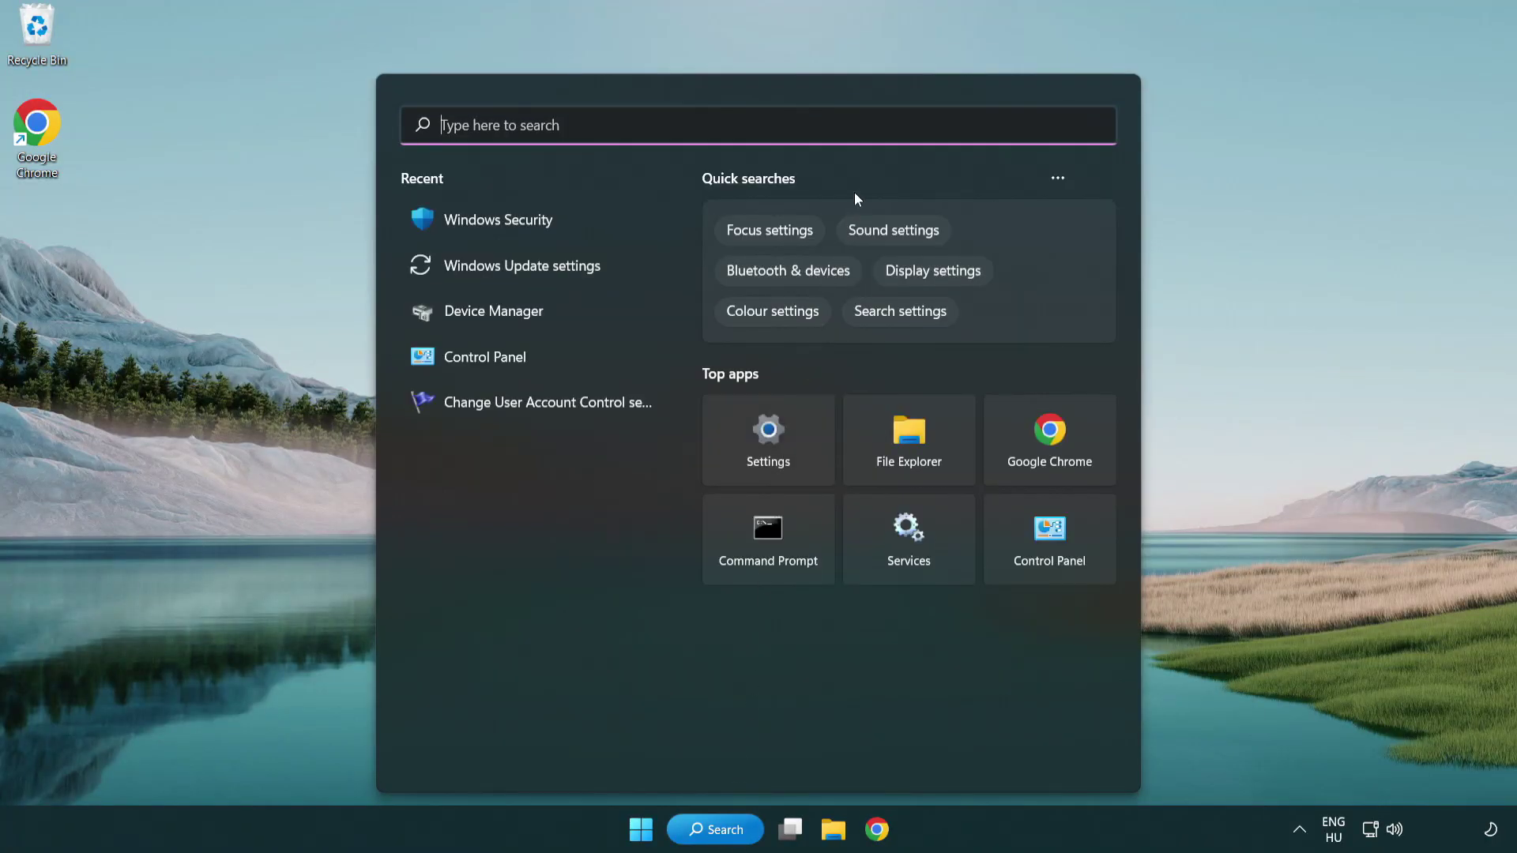
pyautogui.write('devi')
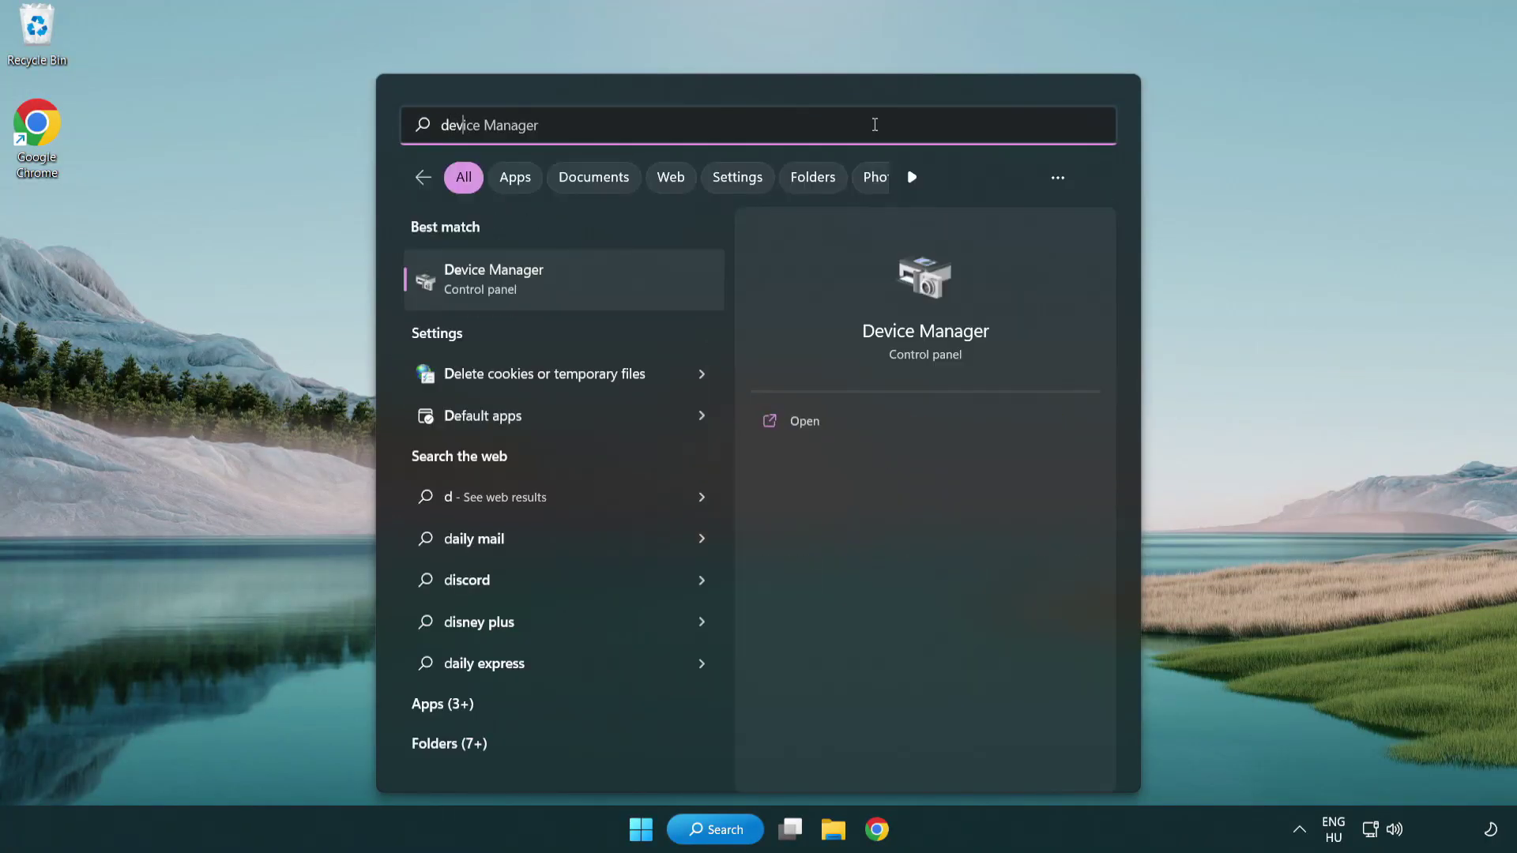
pyautogui.write('ce manag')
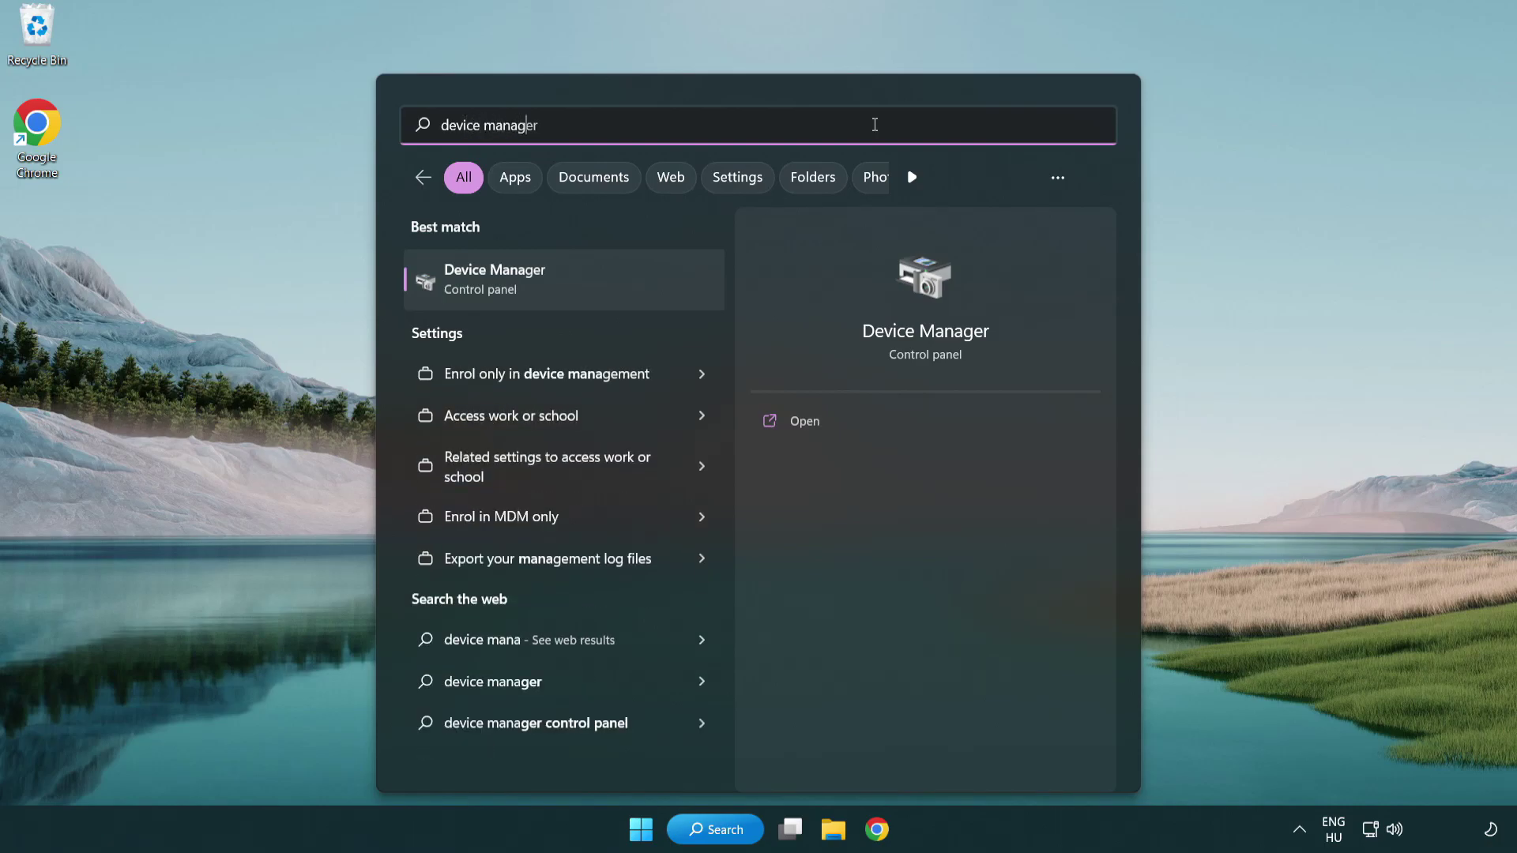
pyautogui.write('er')
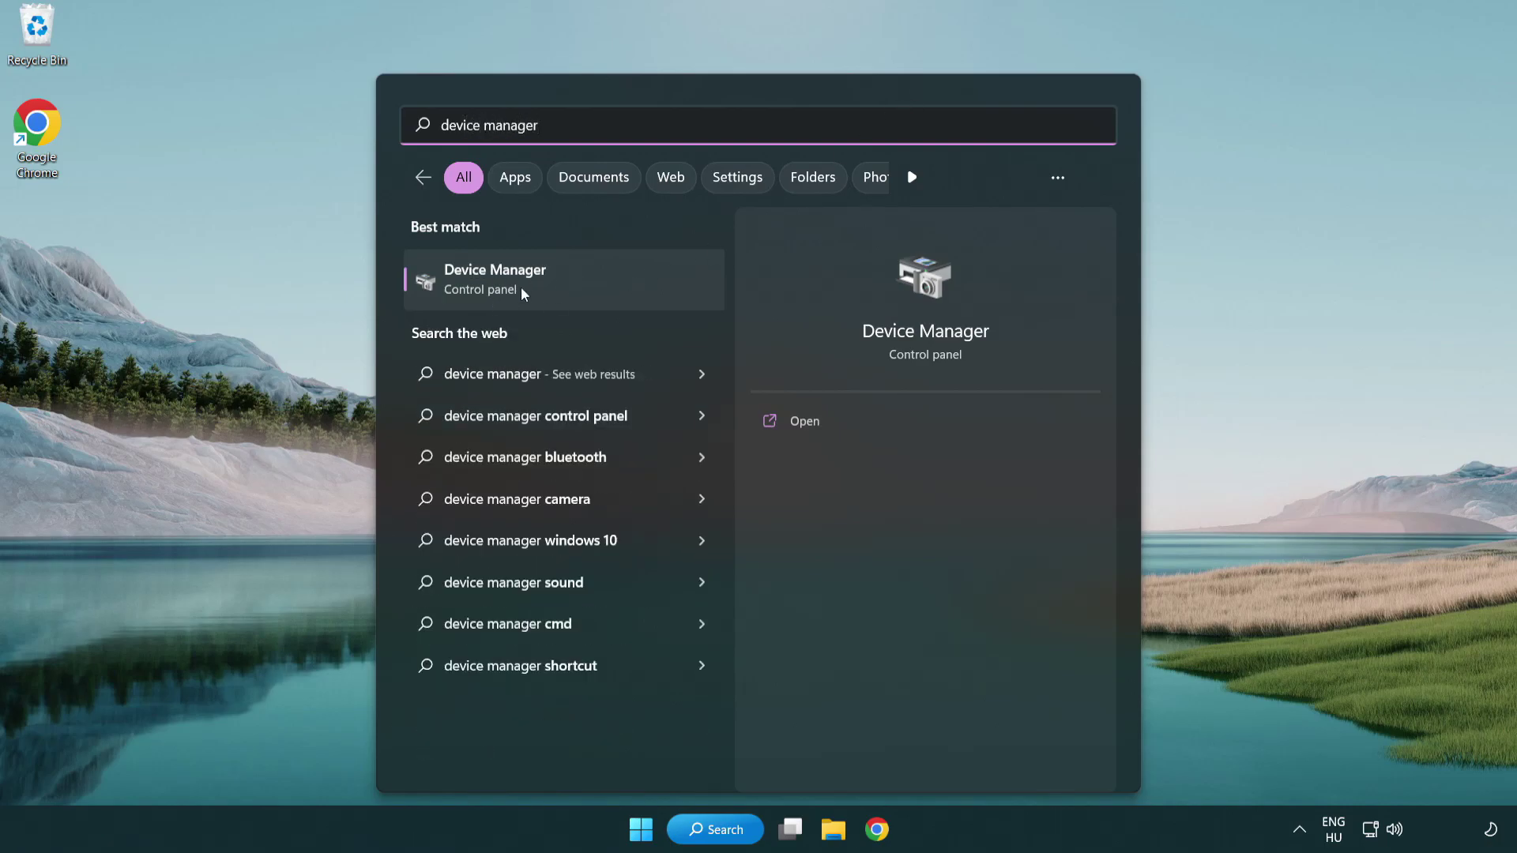
# Open Device Manager, expand Display adapters and bring up the VMware SVGA 3D context menu.
pyautogui.click(607, 286)
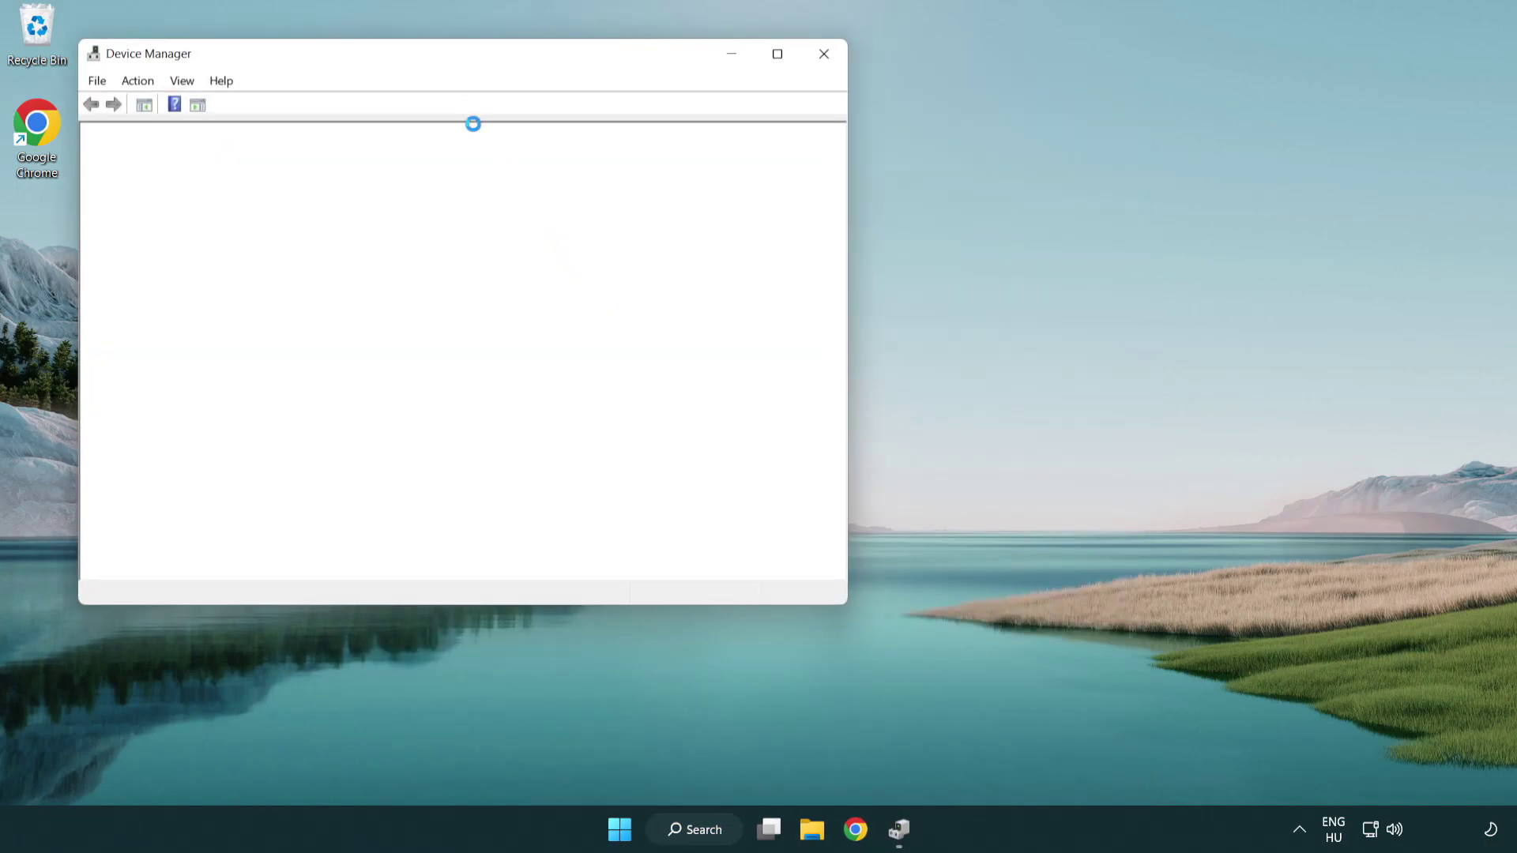
pyautogui.moveTo(413, 60); pyautogui.dragTo(666, 152)
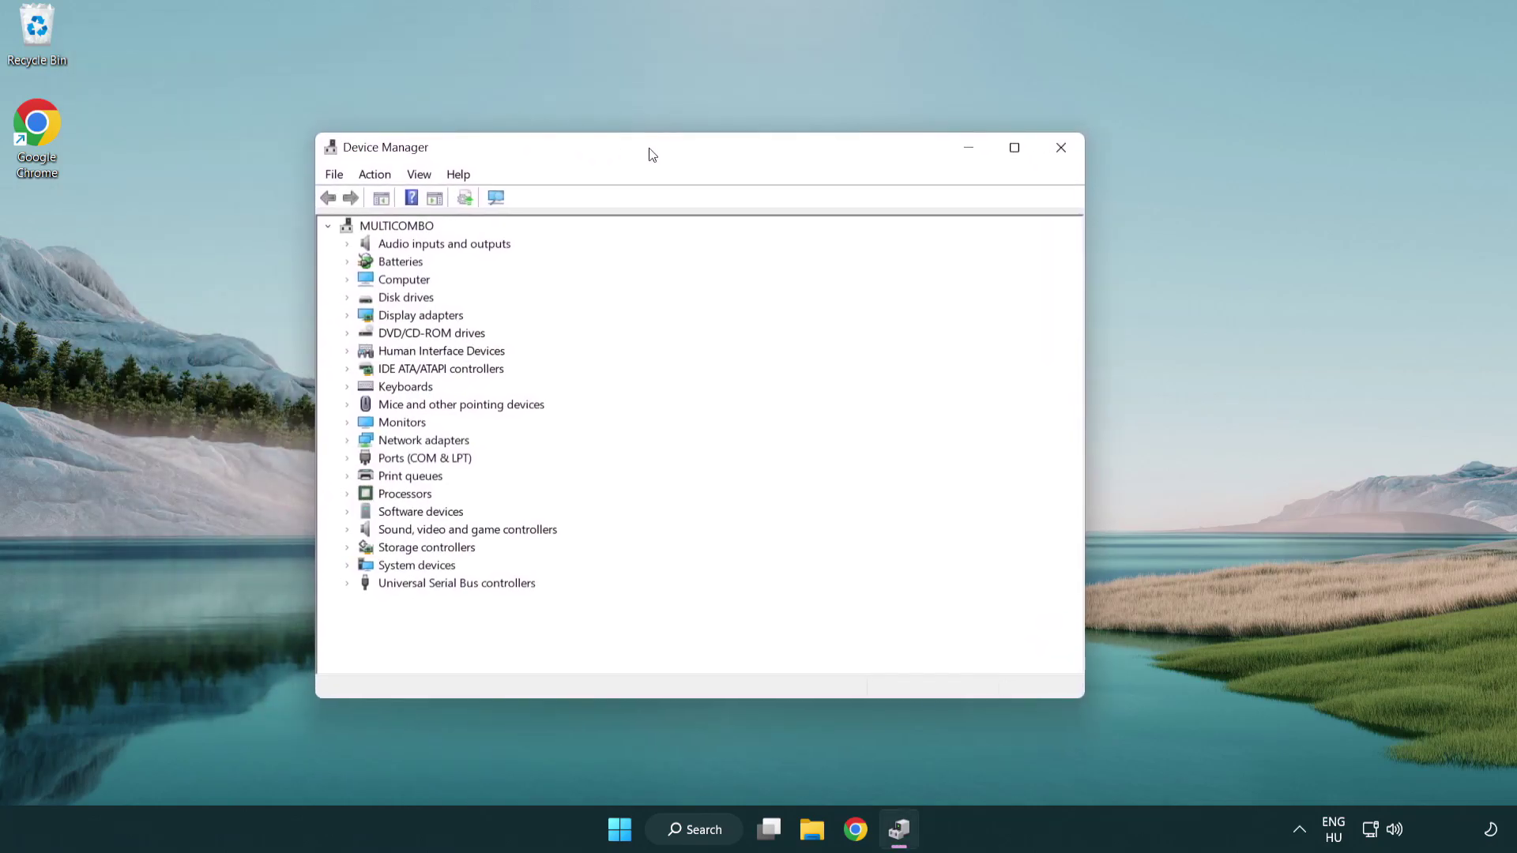
pyautogui.click(414, 318)
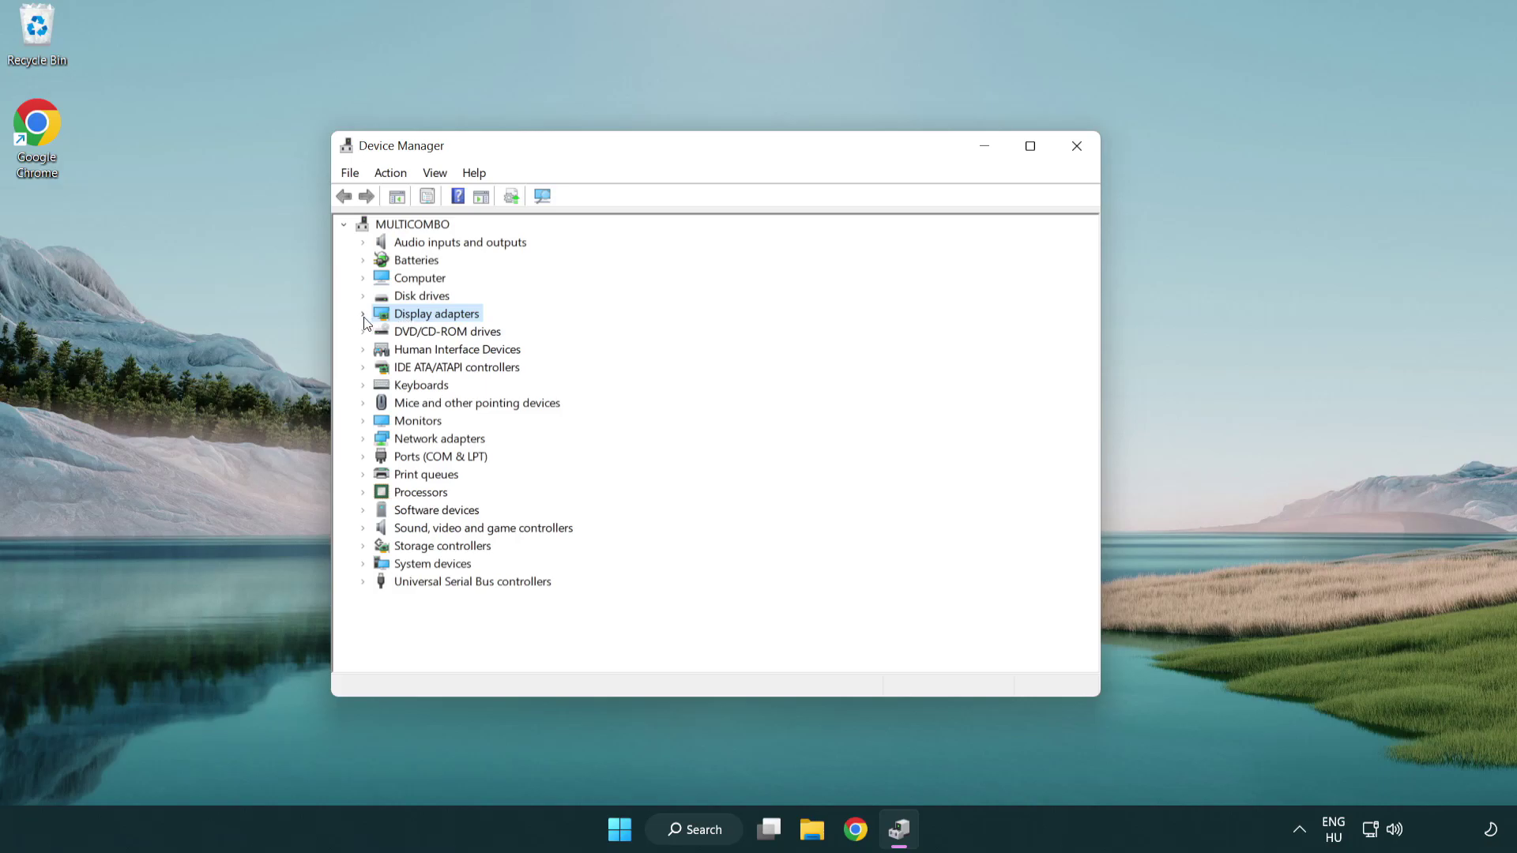
pyautogui.click(363, 314)
pyautogui.click(448, 335)
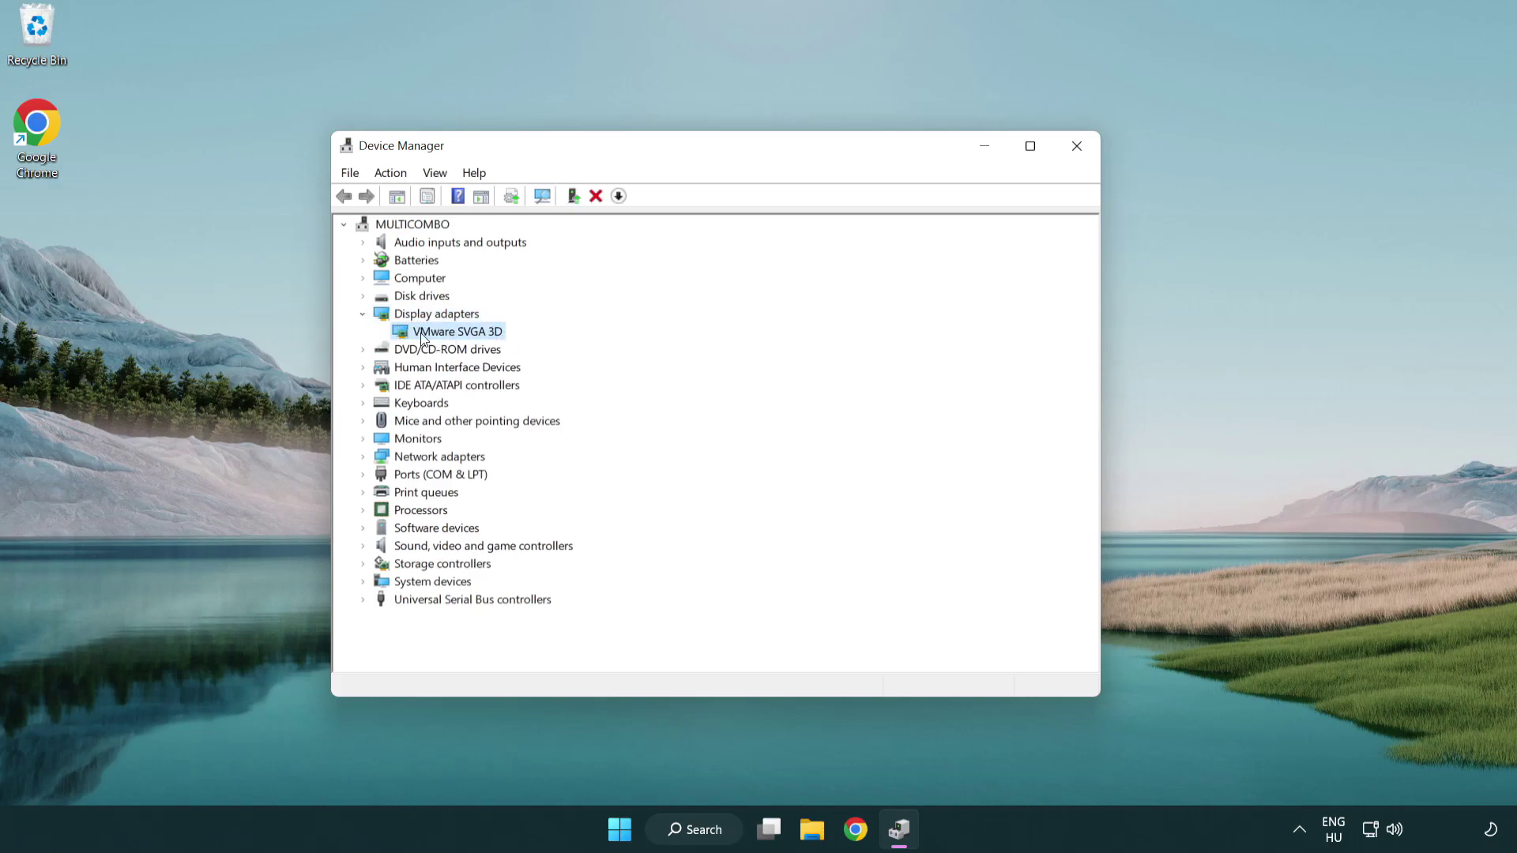
pyautogui.rightClick(450, 338)
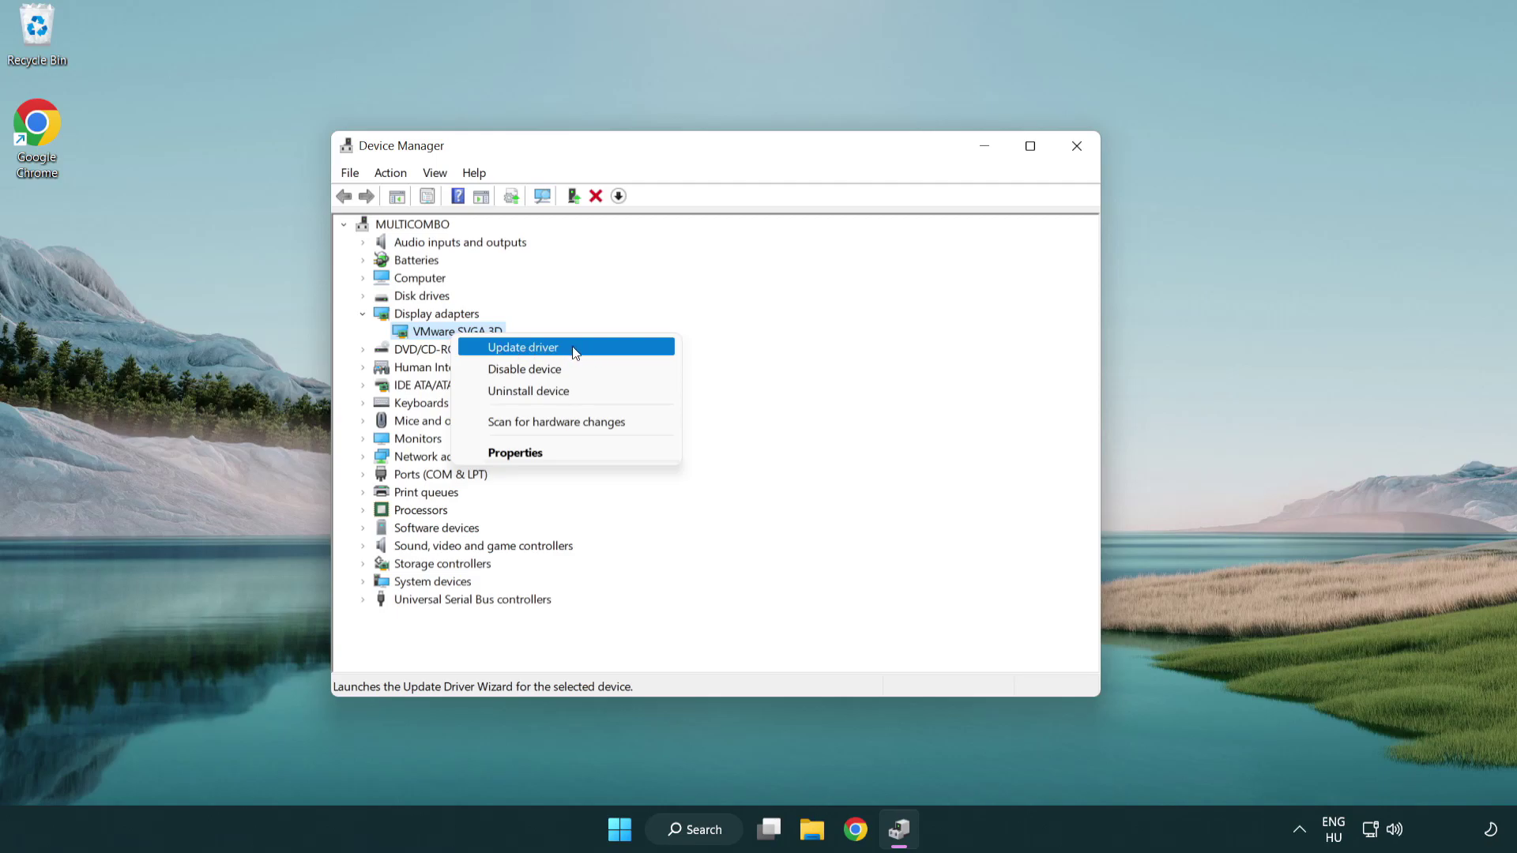
# Auto-search for a VMware SVGA 3D driver, confirm the best is installed, and close Device Manager.
pyautogui.click(598, 350)
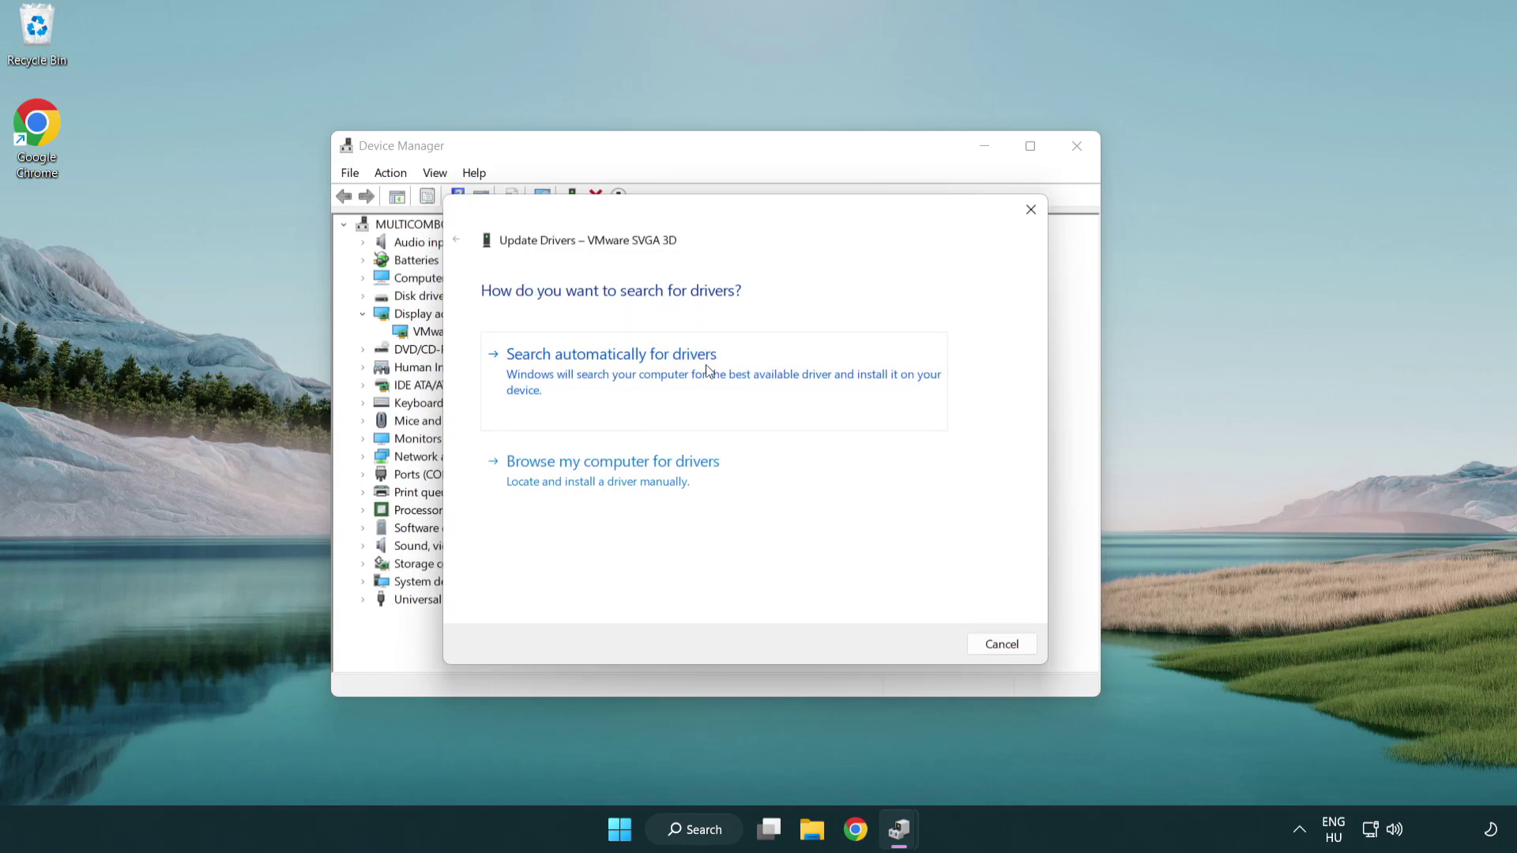
pyautogui.click(667, 371)
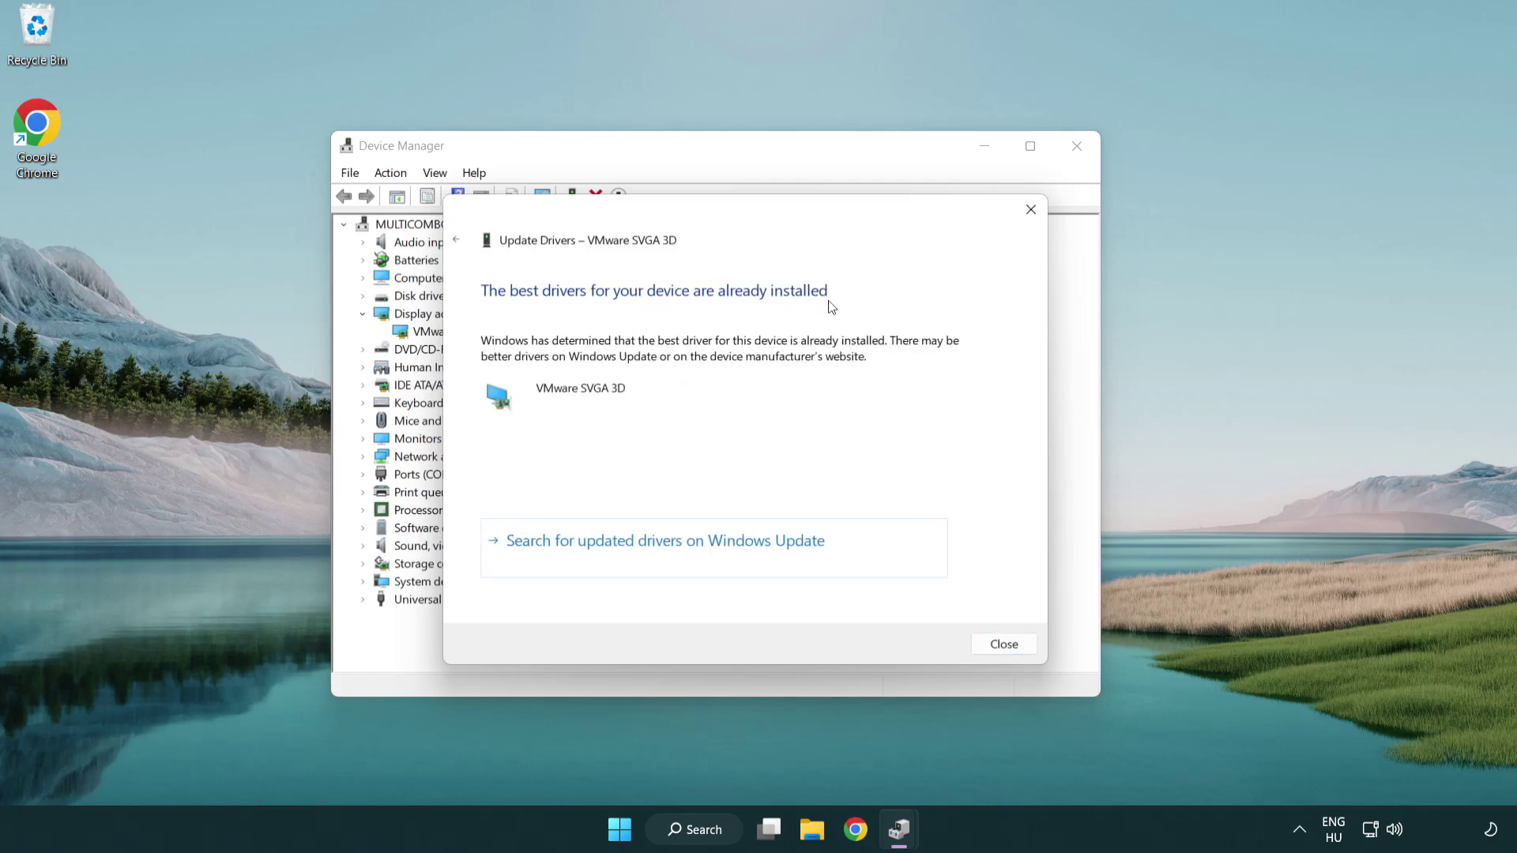
pyautogui.click(1007, 647)
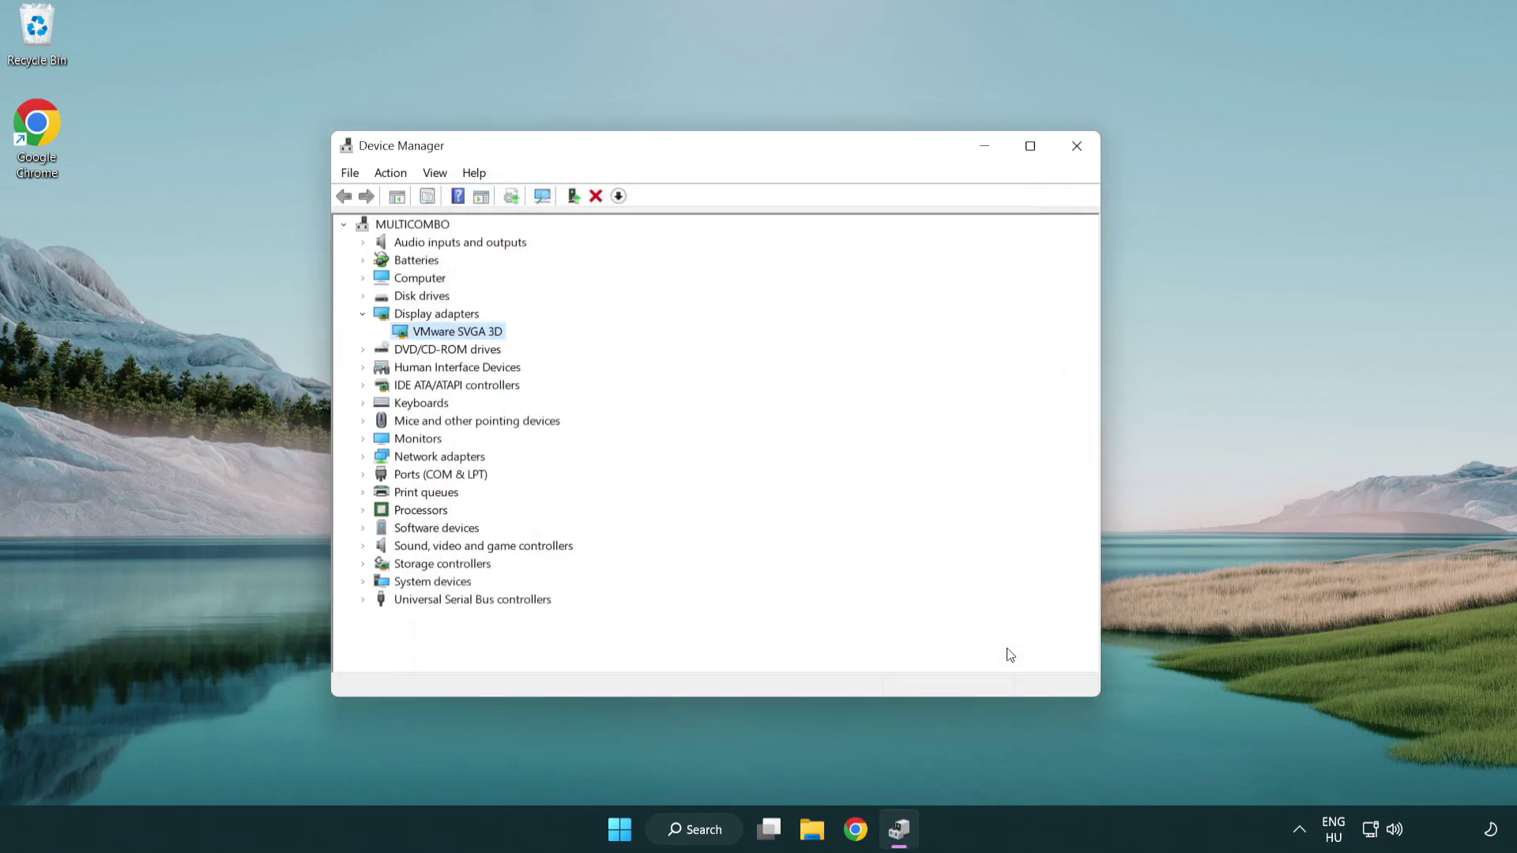
pyautogui.click(1079, 149)
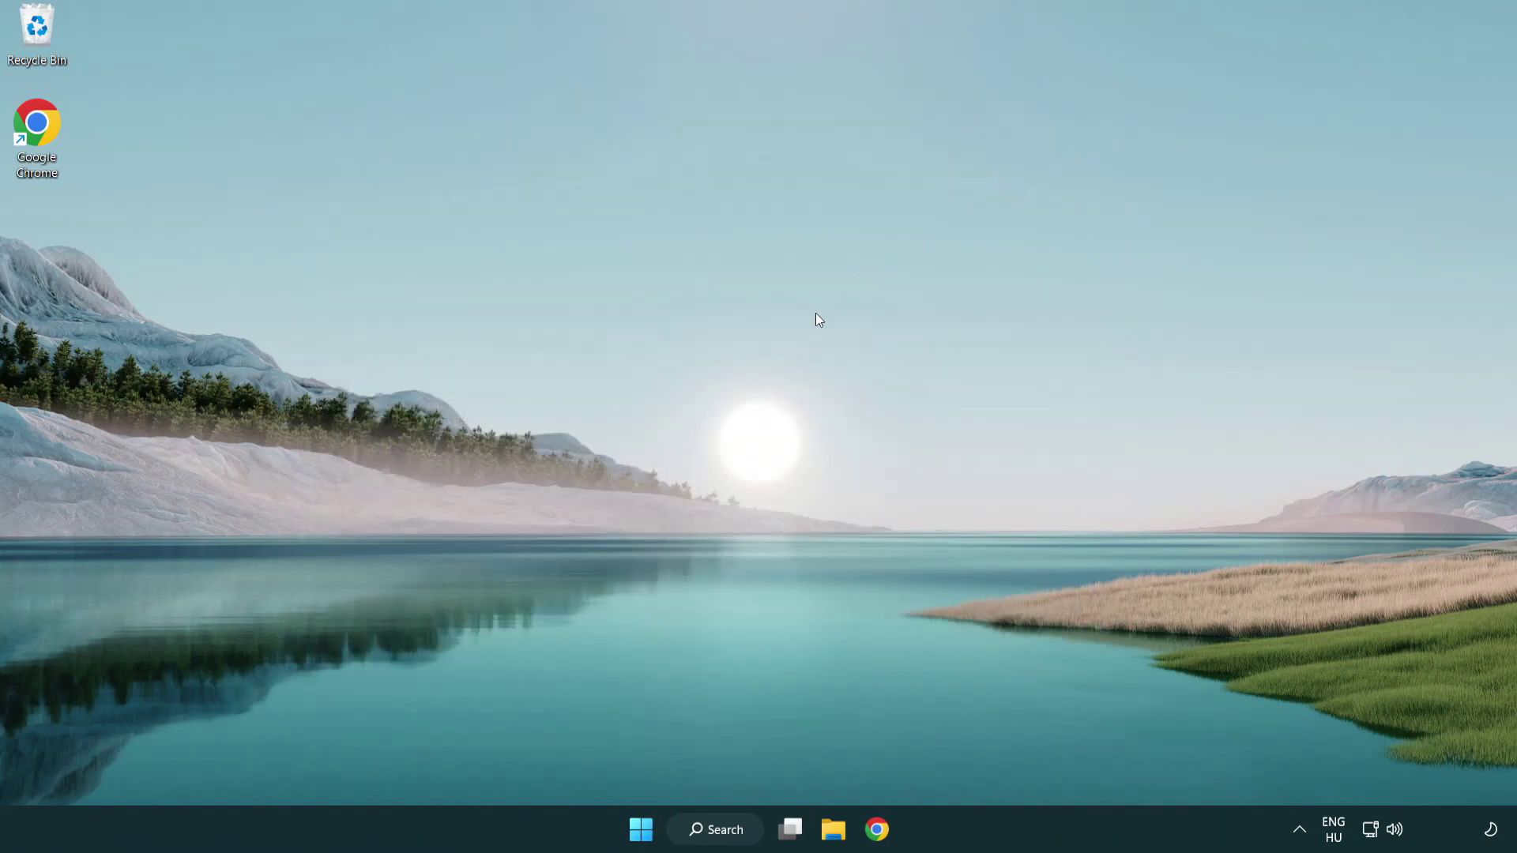
# Search Windows for 'update' to find Windows Update settings.
pyautogui.click(729, 827)
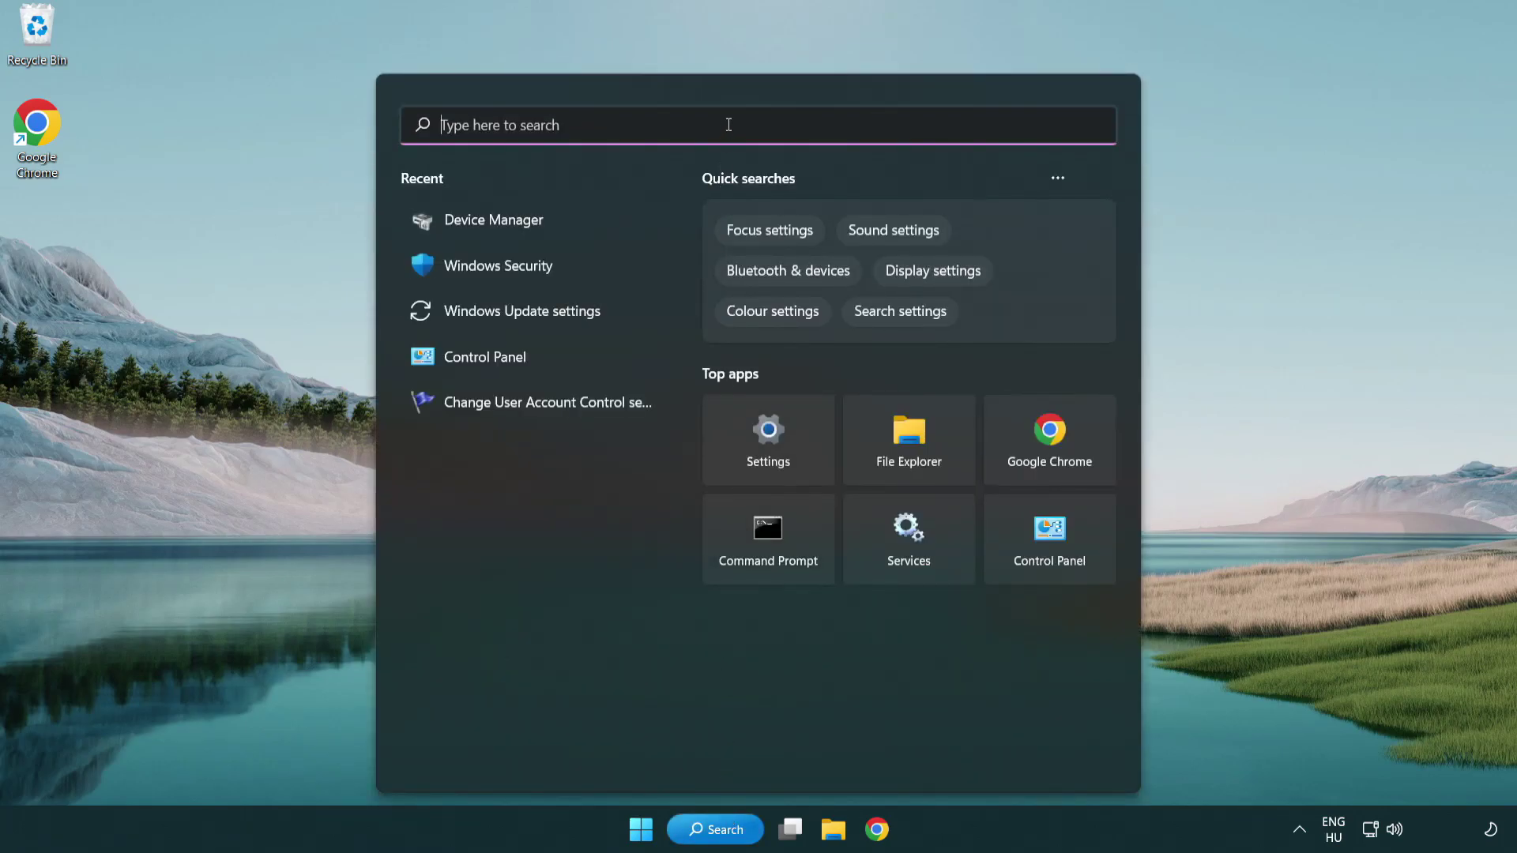
pyautogui.write('upda')
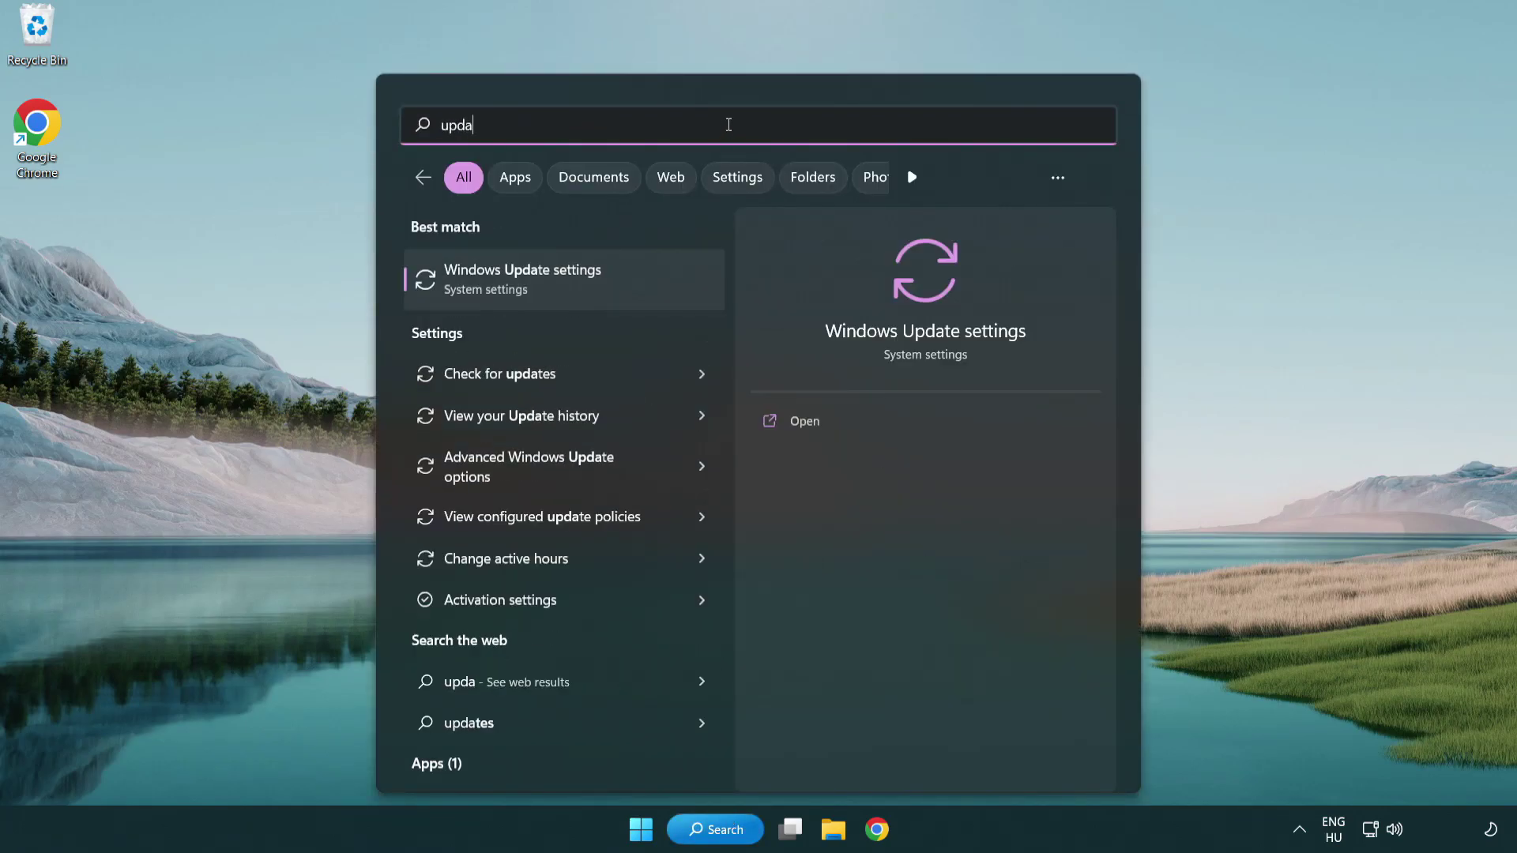
pyautogui.write('te')
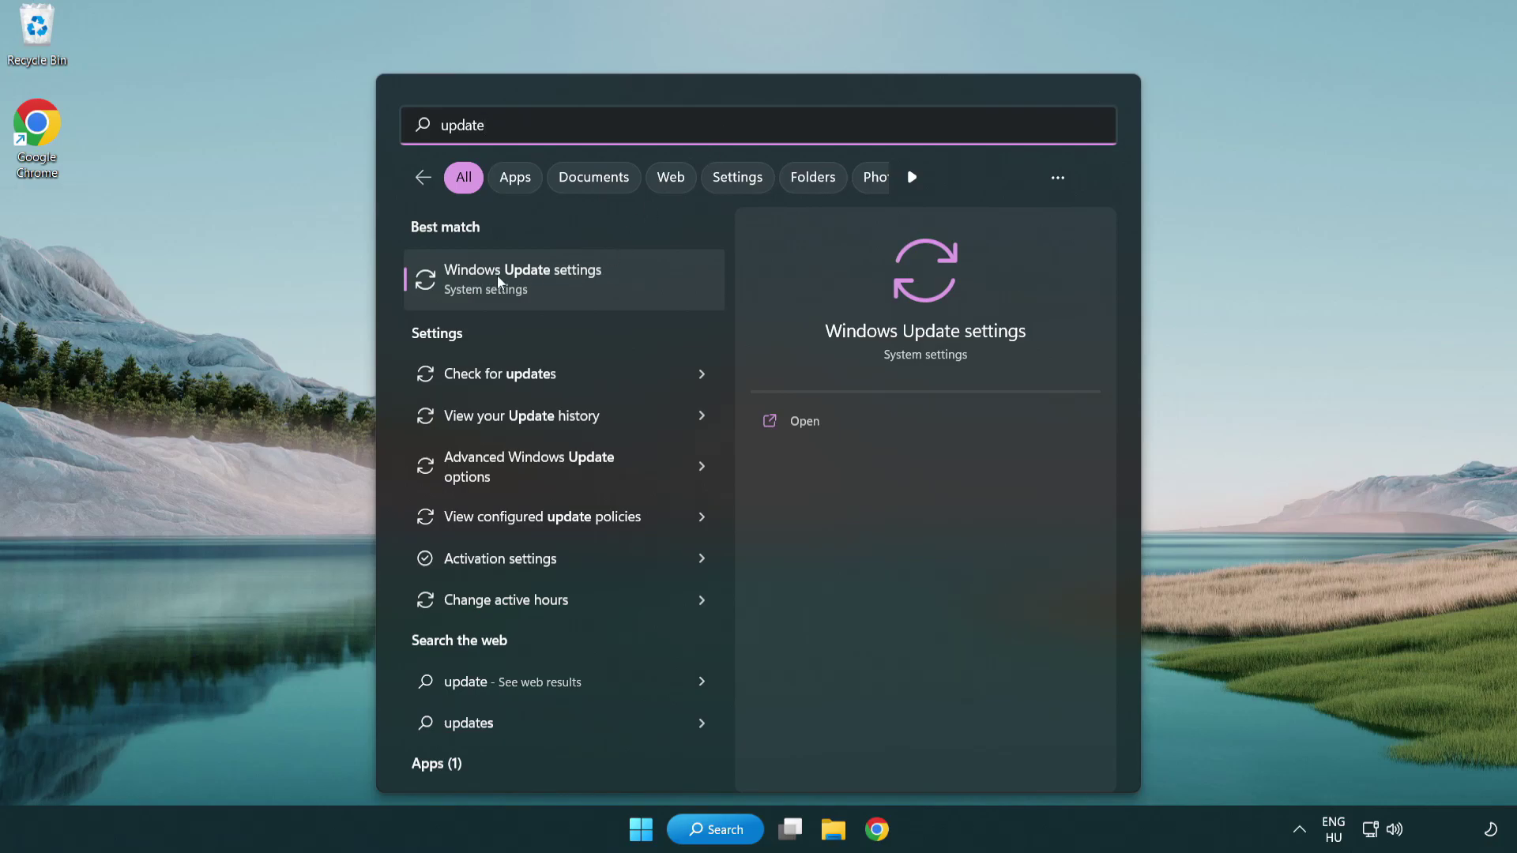
# Open Windows Update, check for updates until it reports up to date, then close Settings.
pyautogui.click(590, 286)
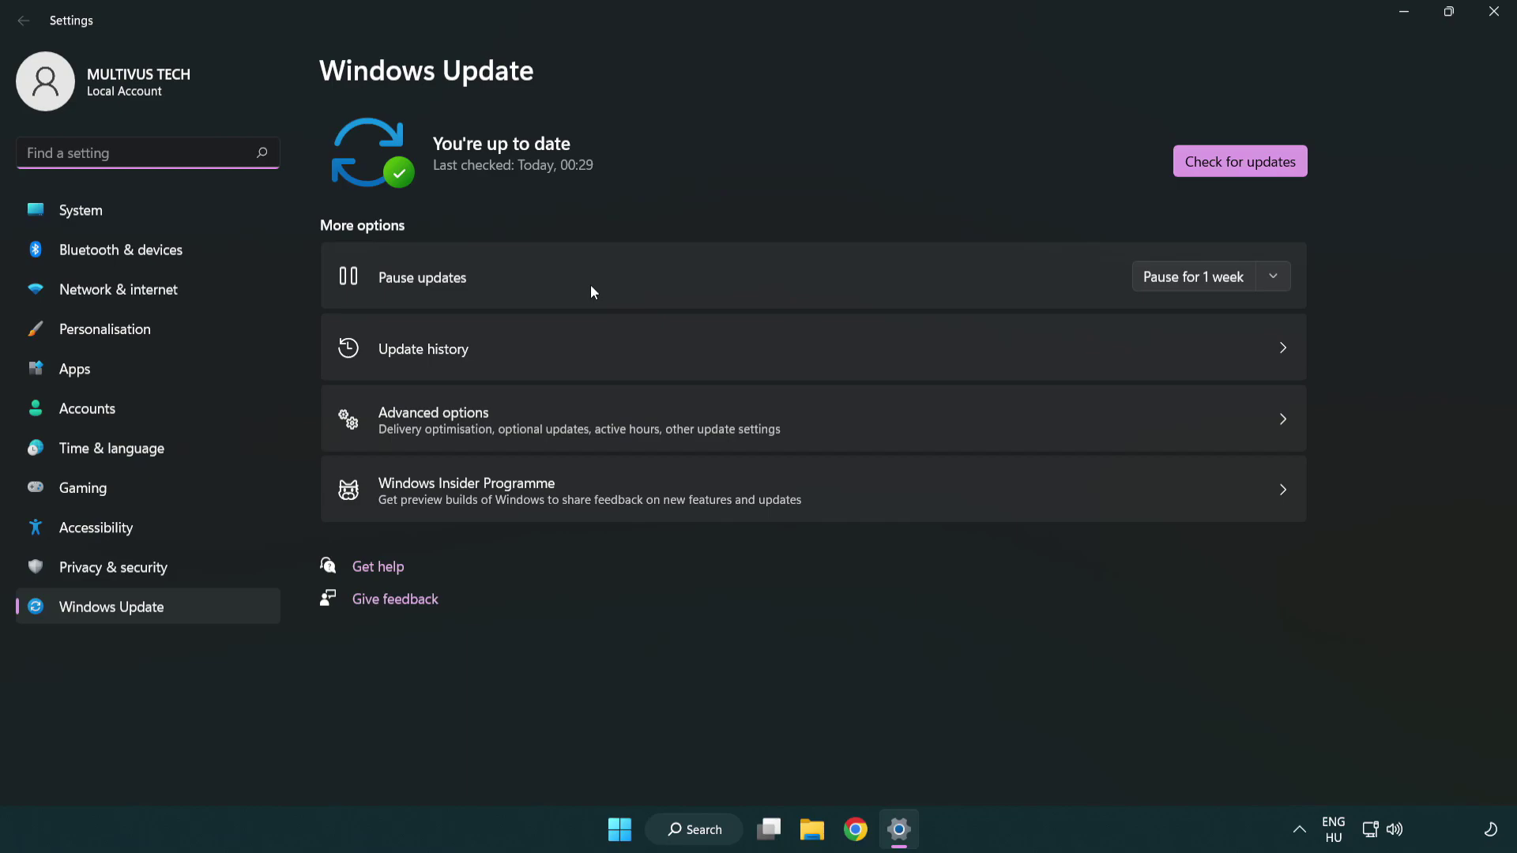
pyautogui.click(1272, 168)
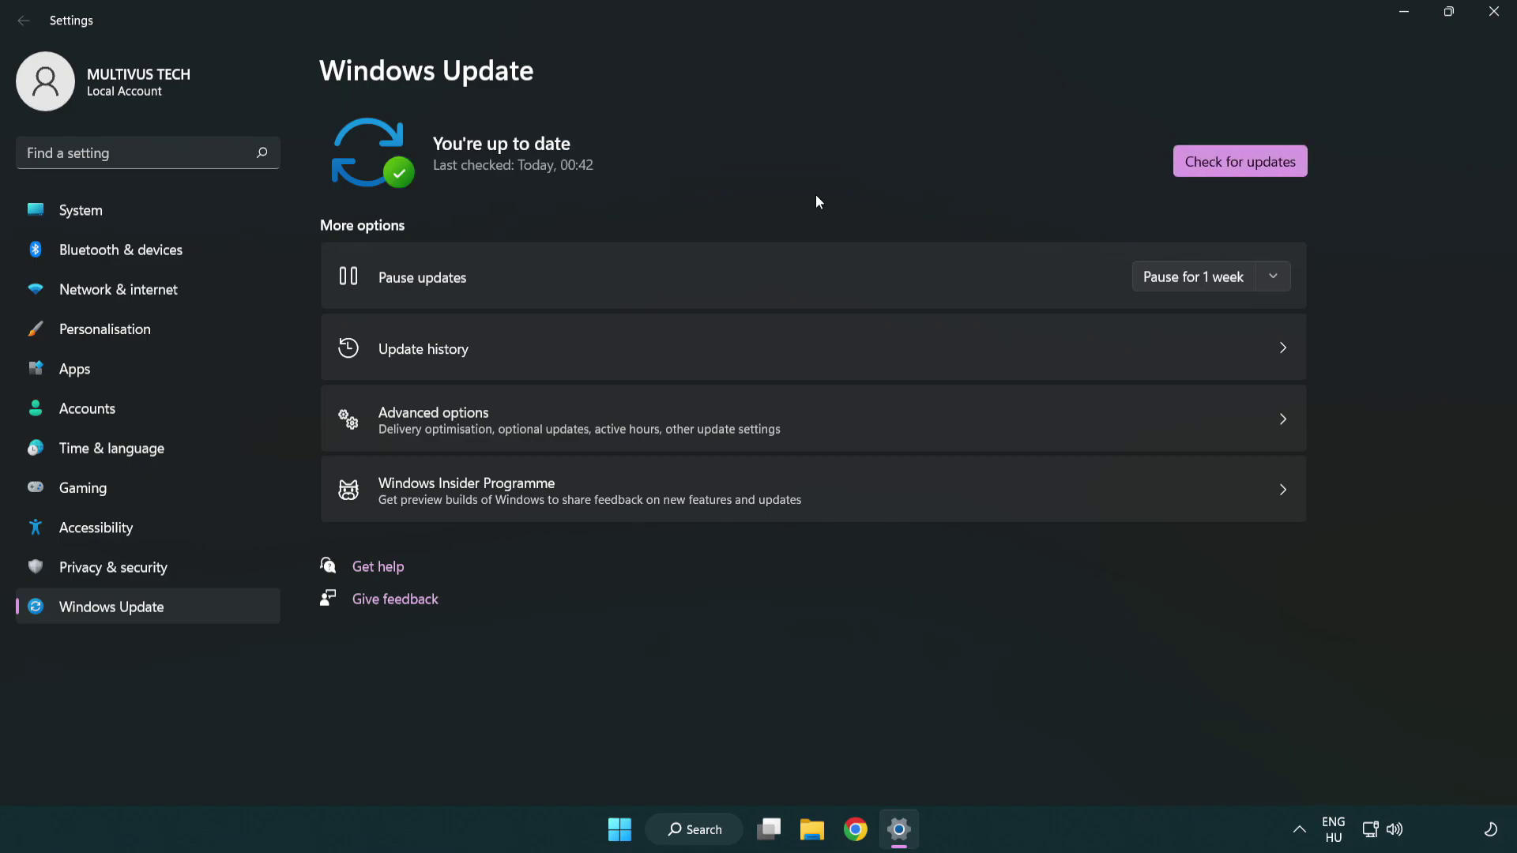
pyautogui.click(1487, 22)
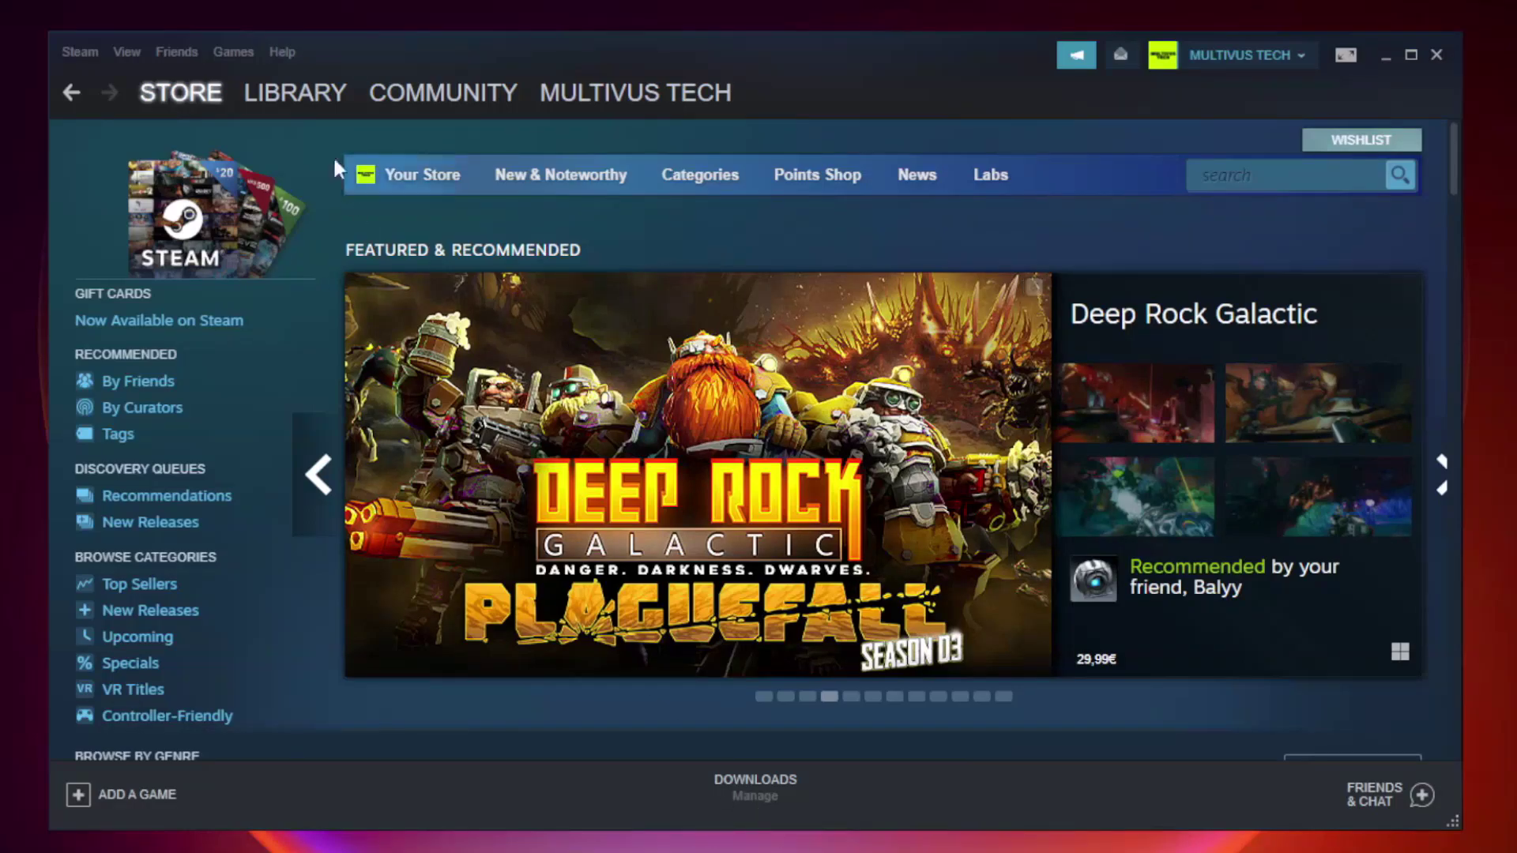
# Show the Steam library and bring up the context menu for YOUR NOT WORKING GAME.
pyautogui.click(308, 102)
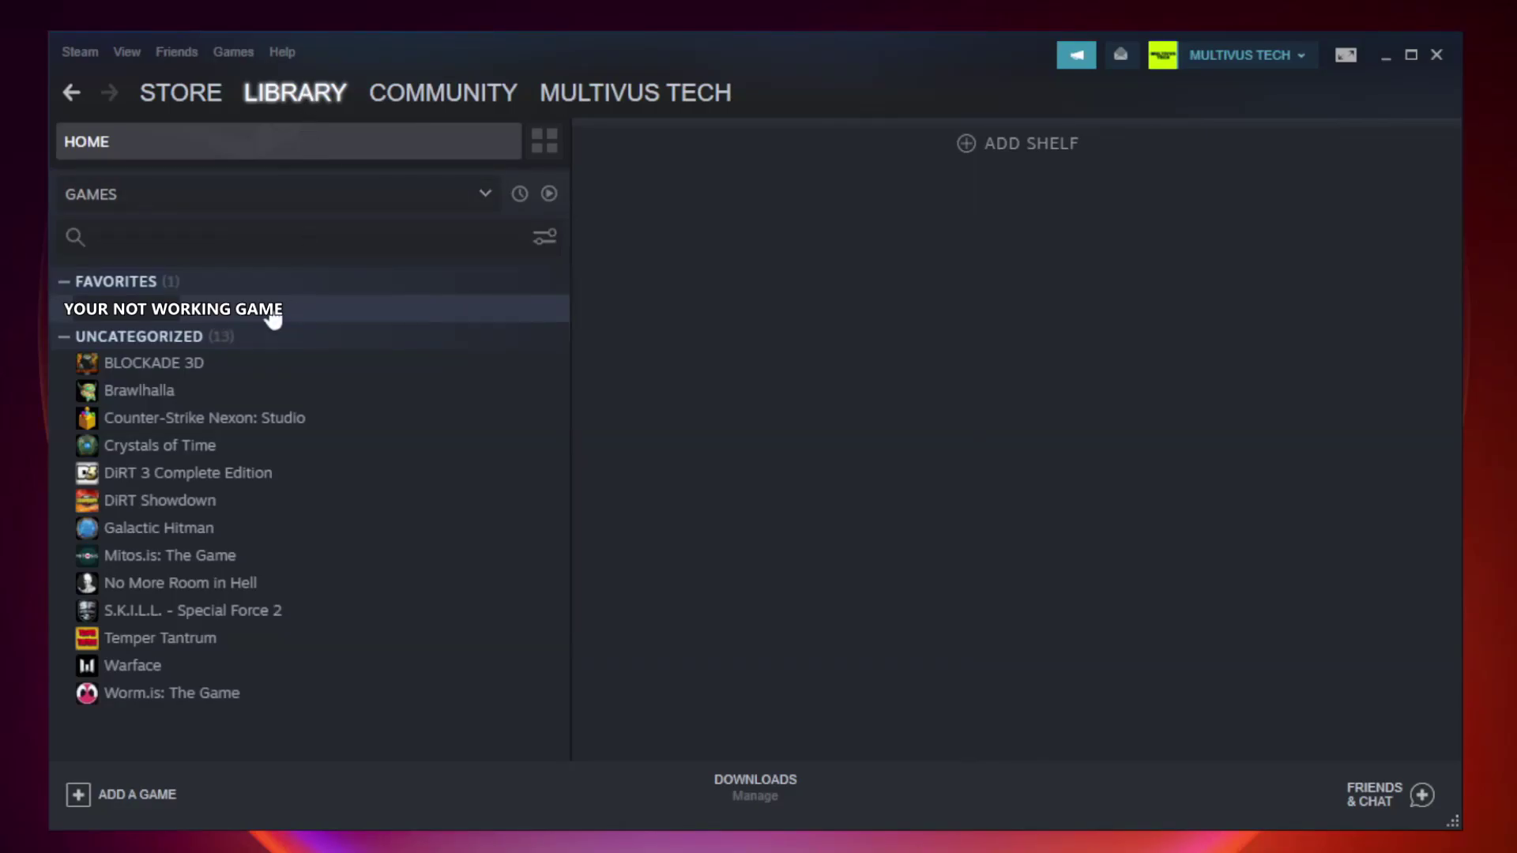
pyautogui.rightClick(329, 315)
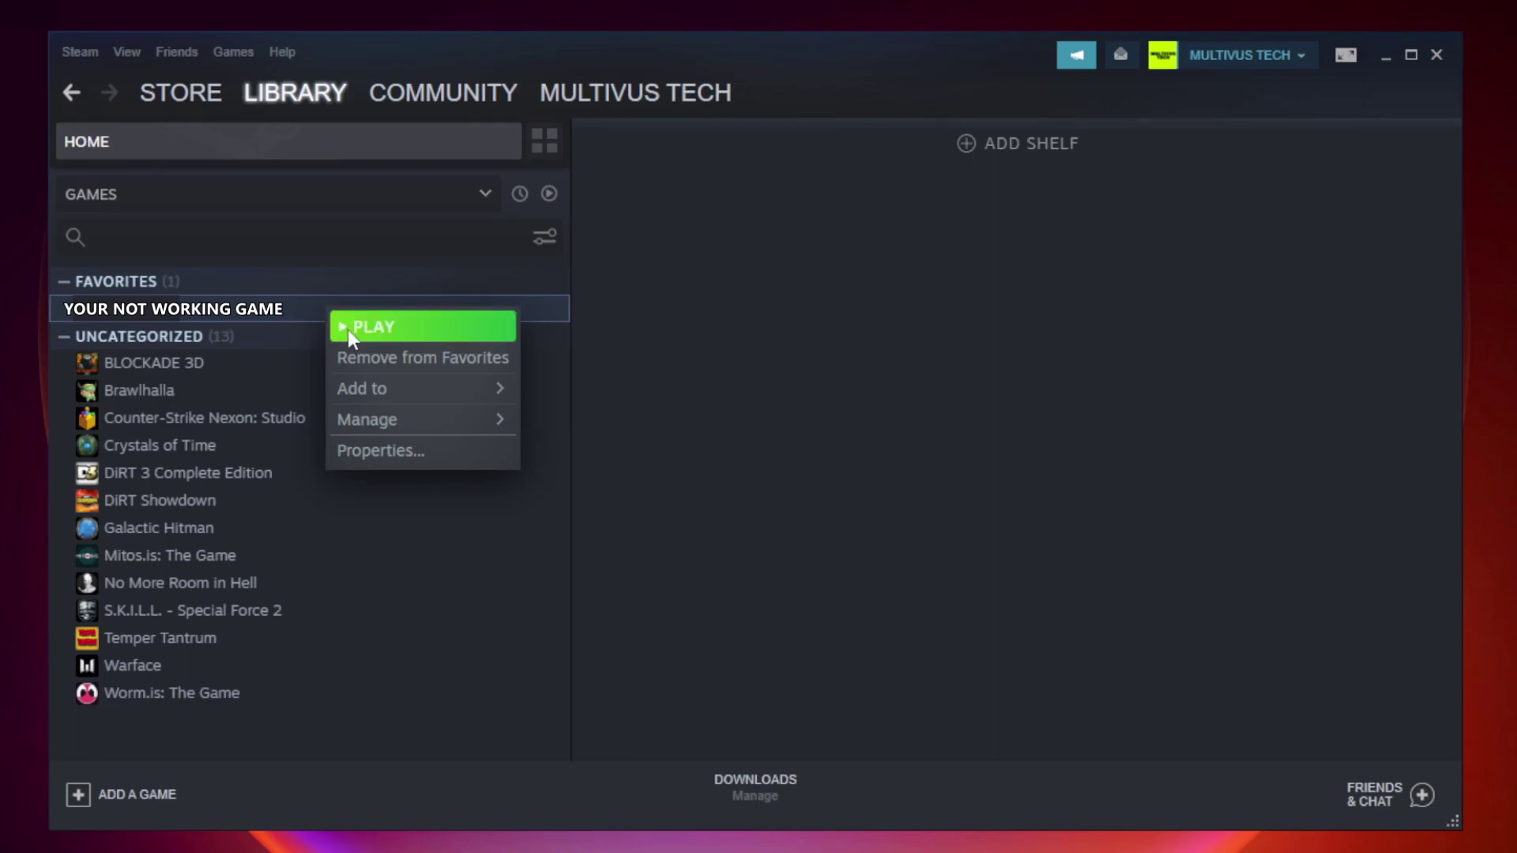
# Verify the game's local files from Properties, with all 9192 files validated.
pyautogui.click(419, 452)
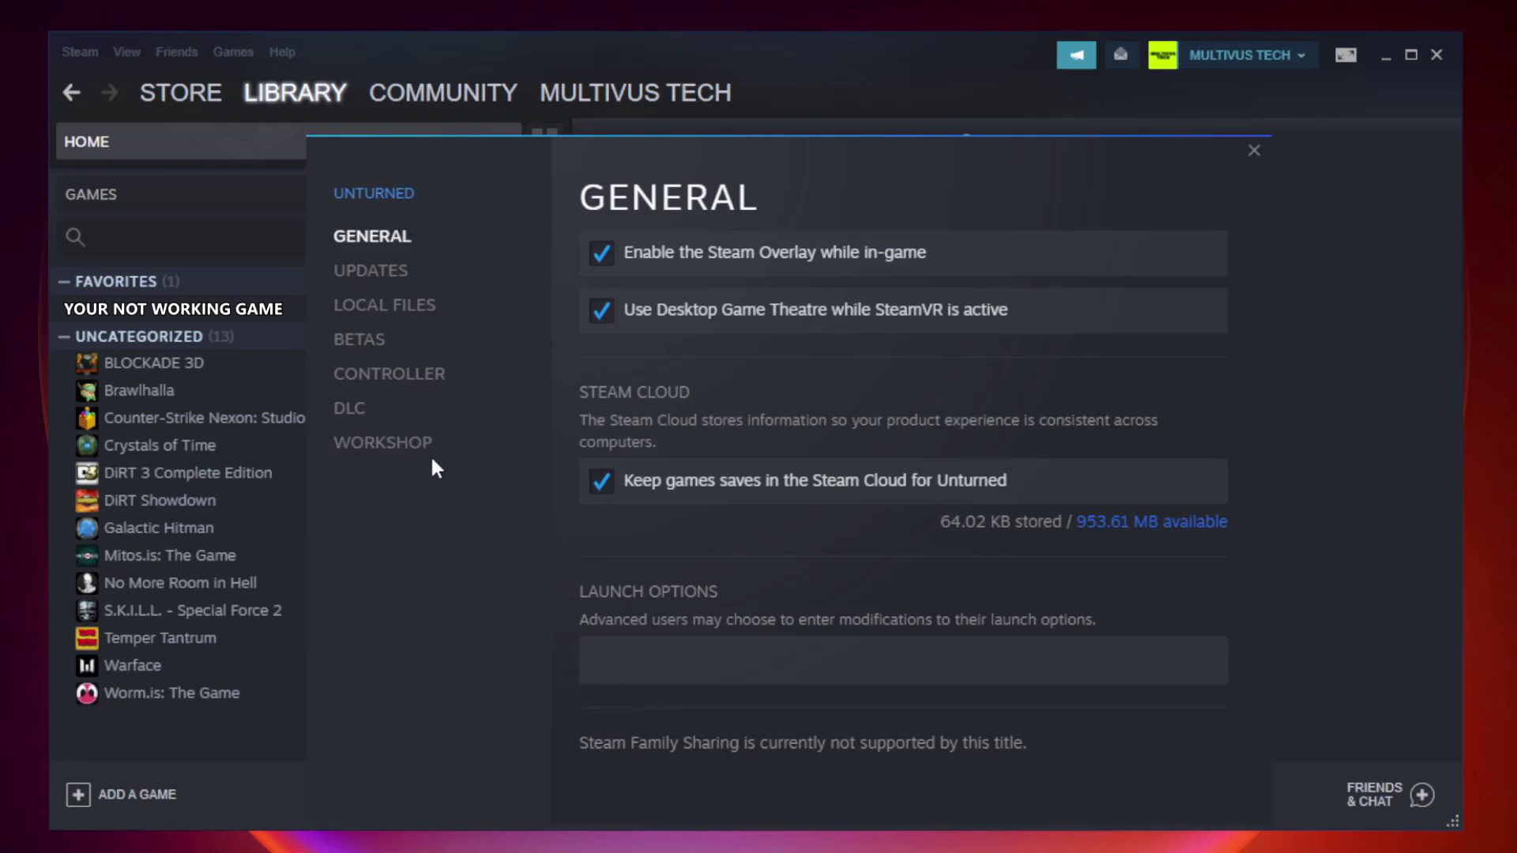
pyautogui.click(404, 316)
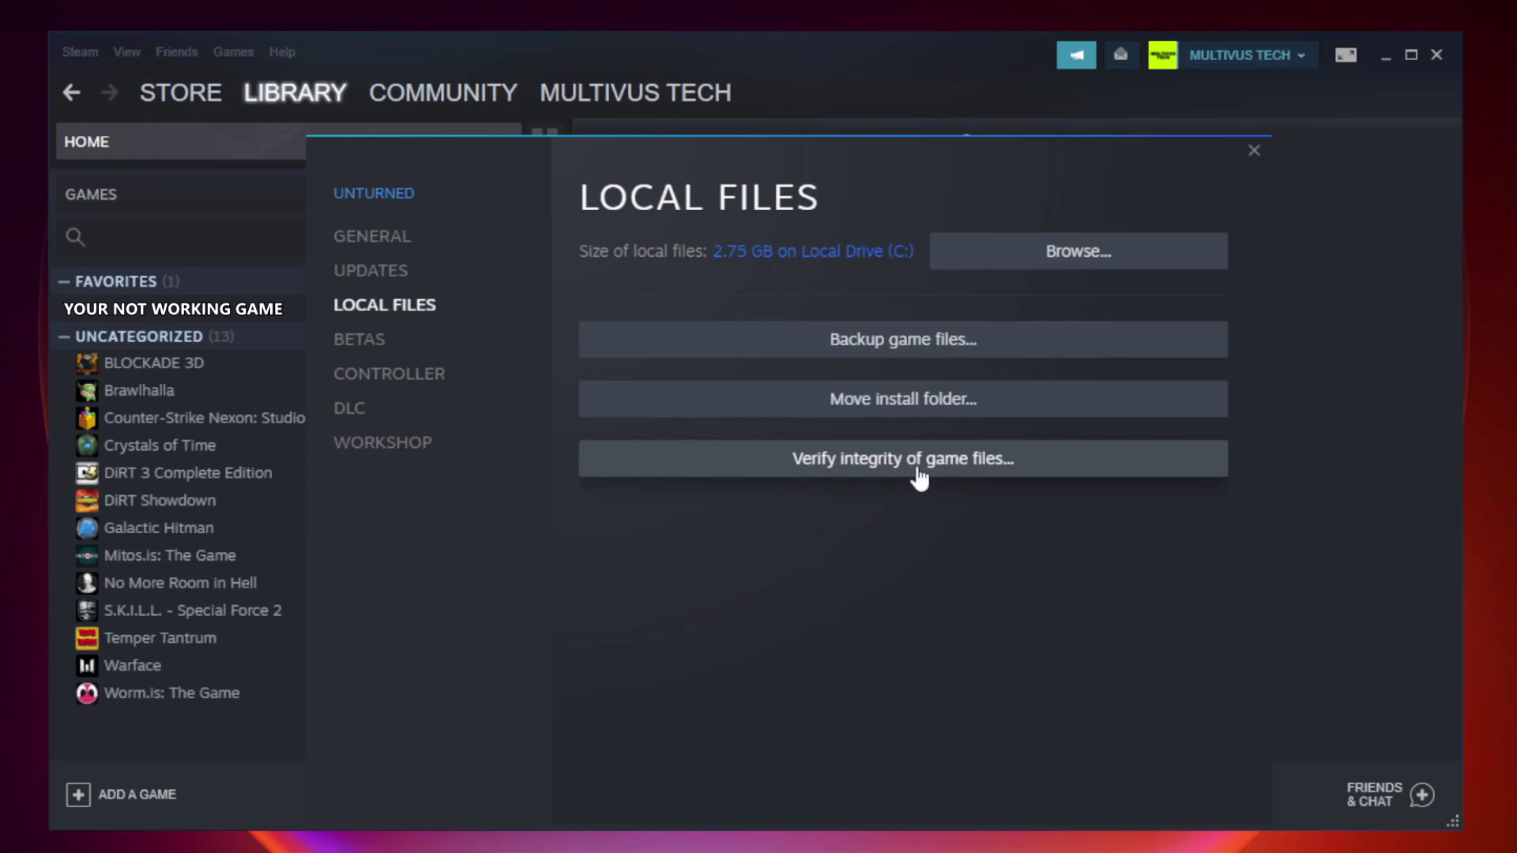
pyautogui.click(919, 466)
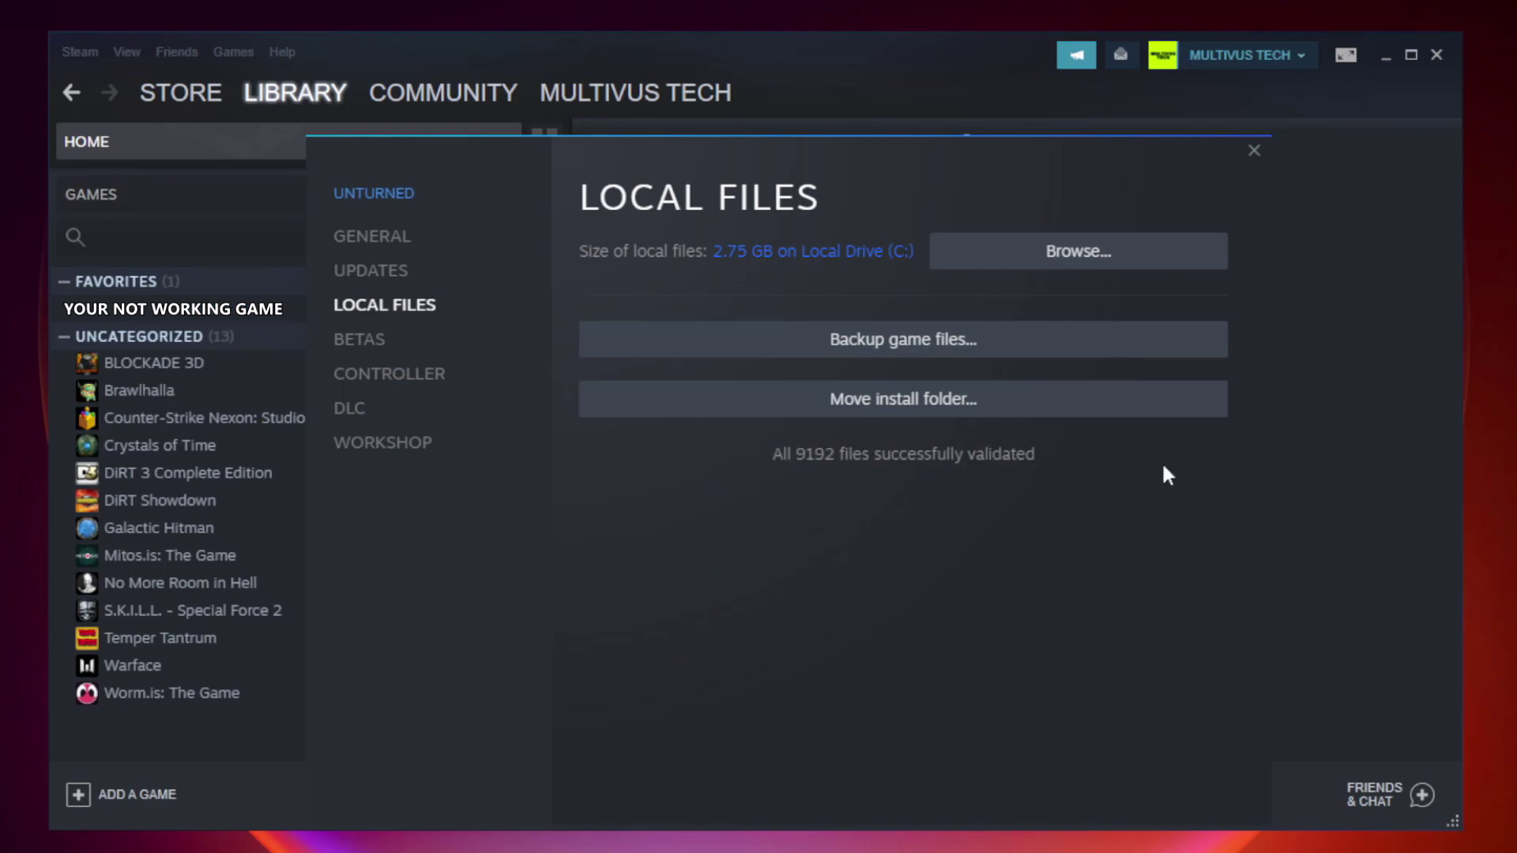
# Open the game's install folder and bring up the YOUR NOT WORKING GAME shortcut's context menu.
pyautogui.click(1084, 269)
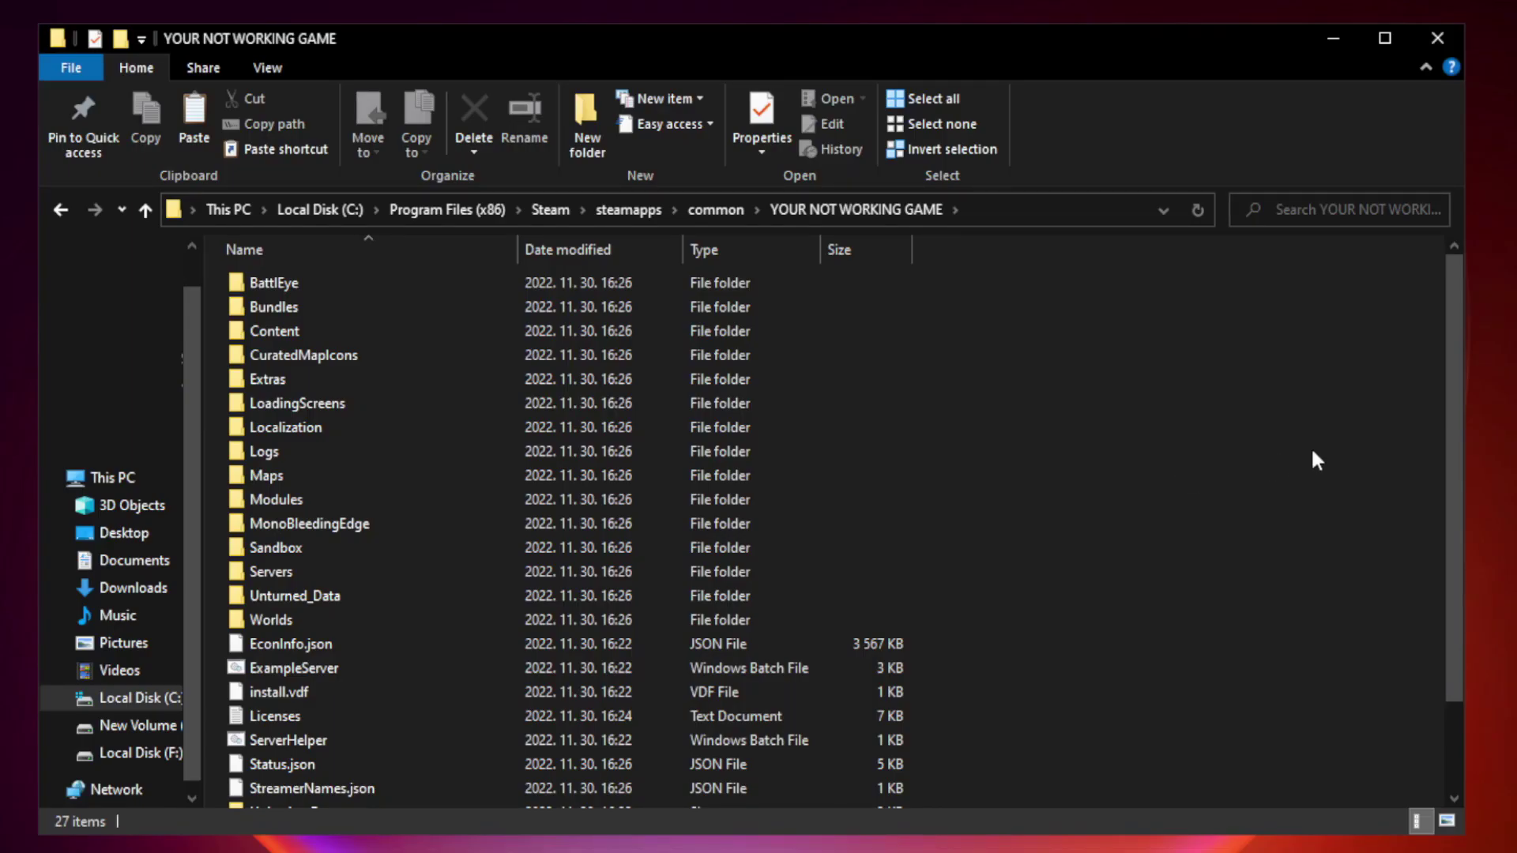
pyautogui.moveTo(1455, 414); pyautogui.dragTo(1458, 553)
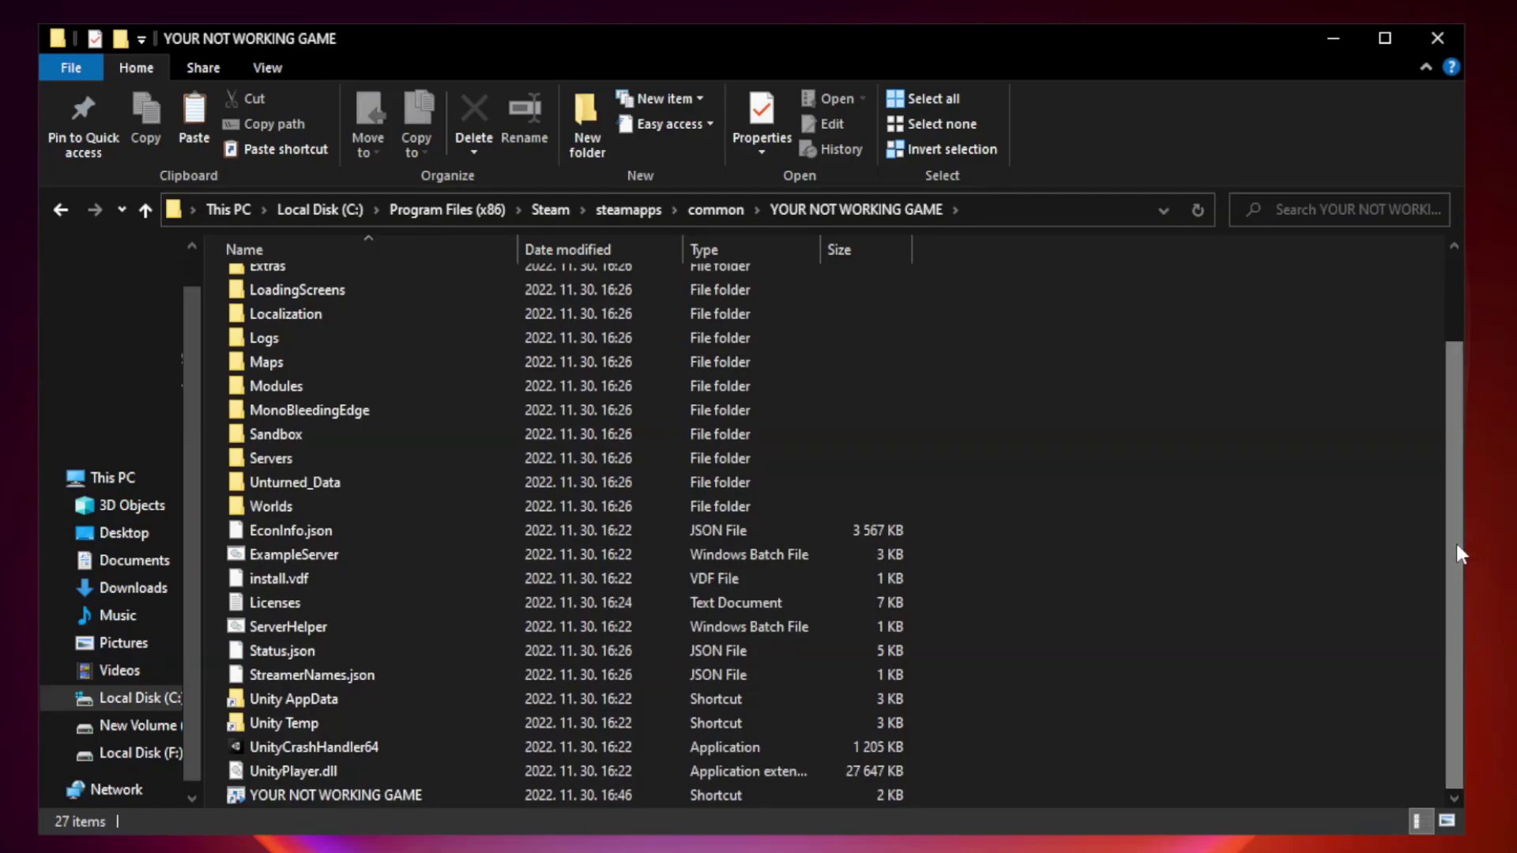
pyautogui.click(603, 794)
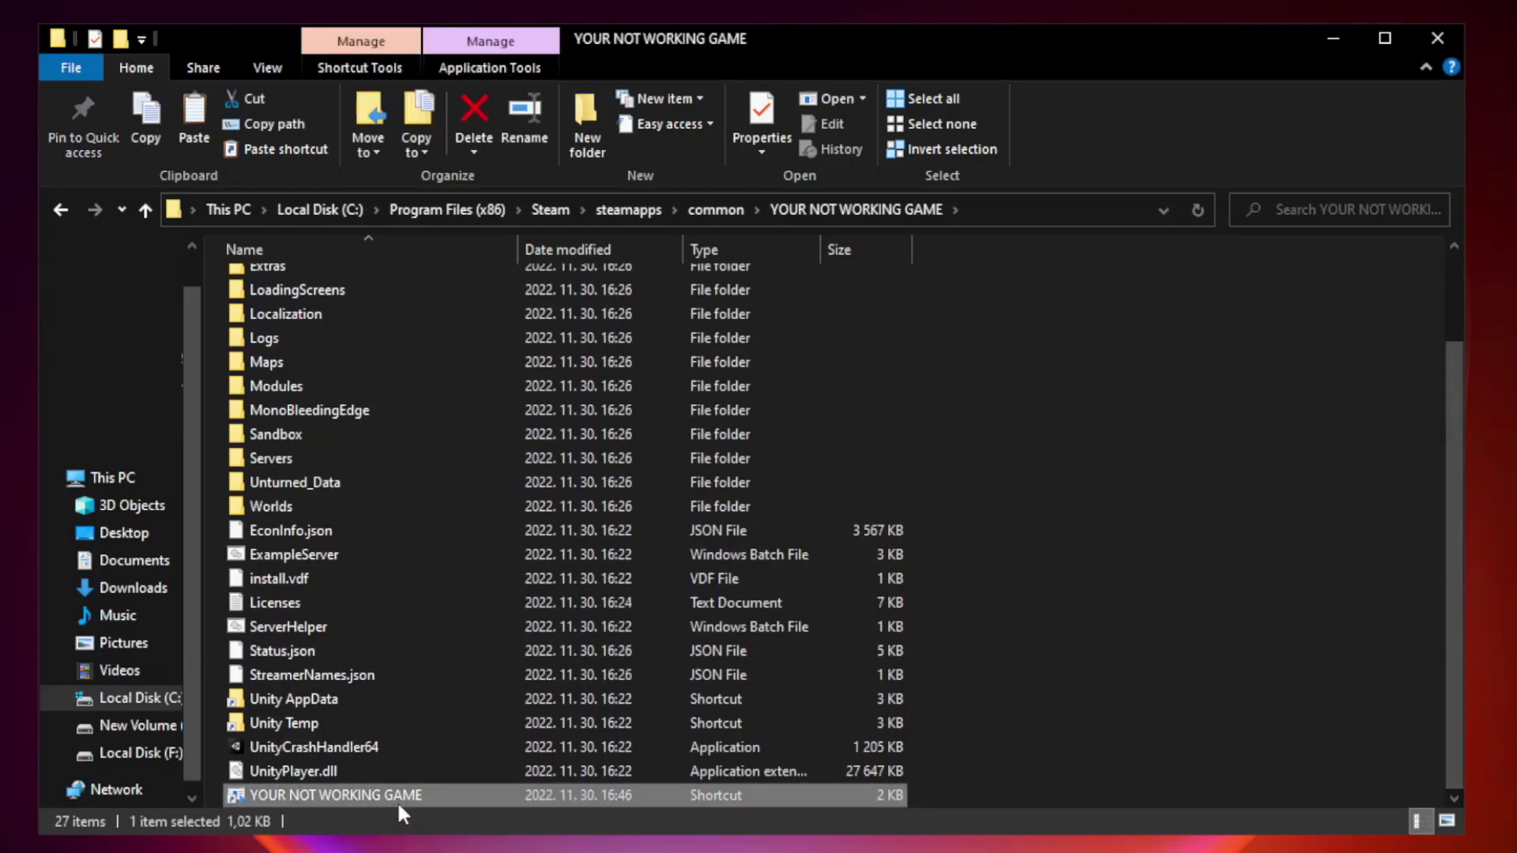
pyautogui.rightClick(513, 789)
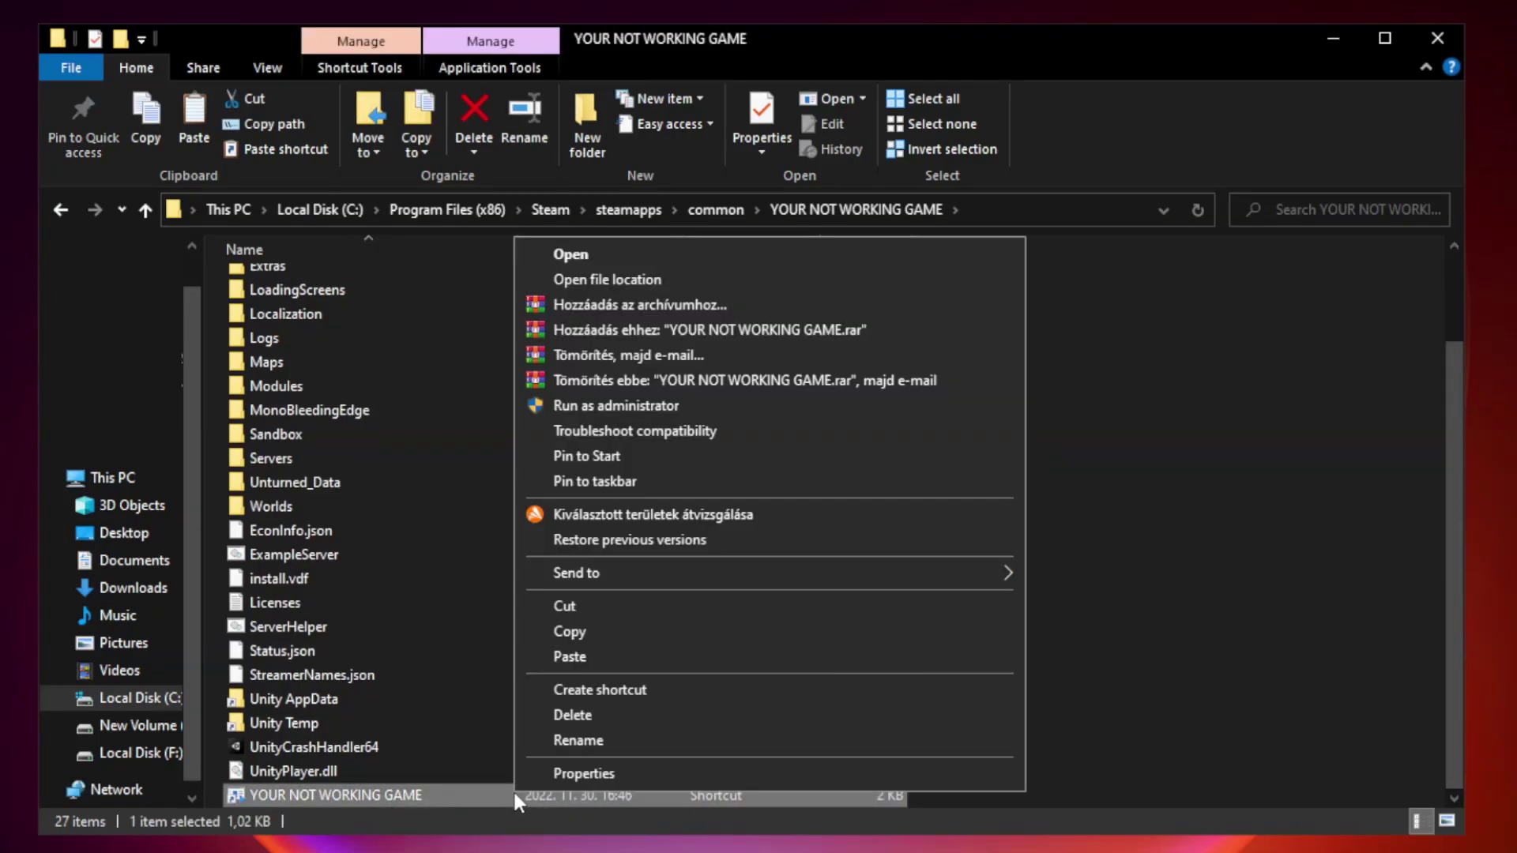
# On the shortcut's Compatibility tab, enable Windows 8 mode, fullscreen-optimization disabling and administrator, then apply.
pyautogui.click(765, 778)
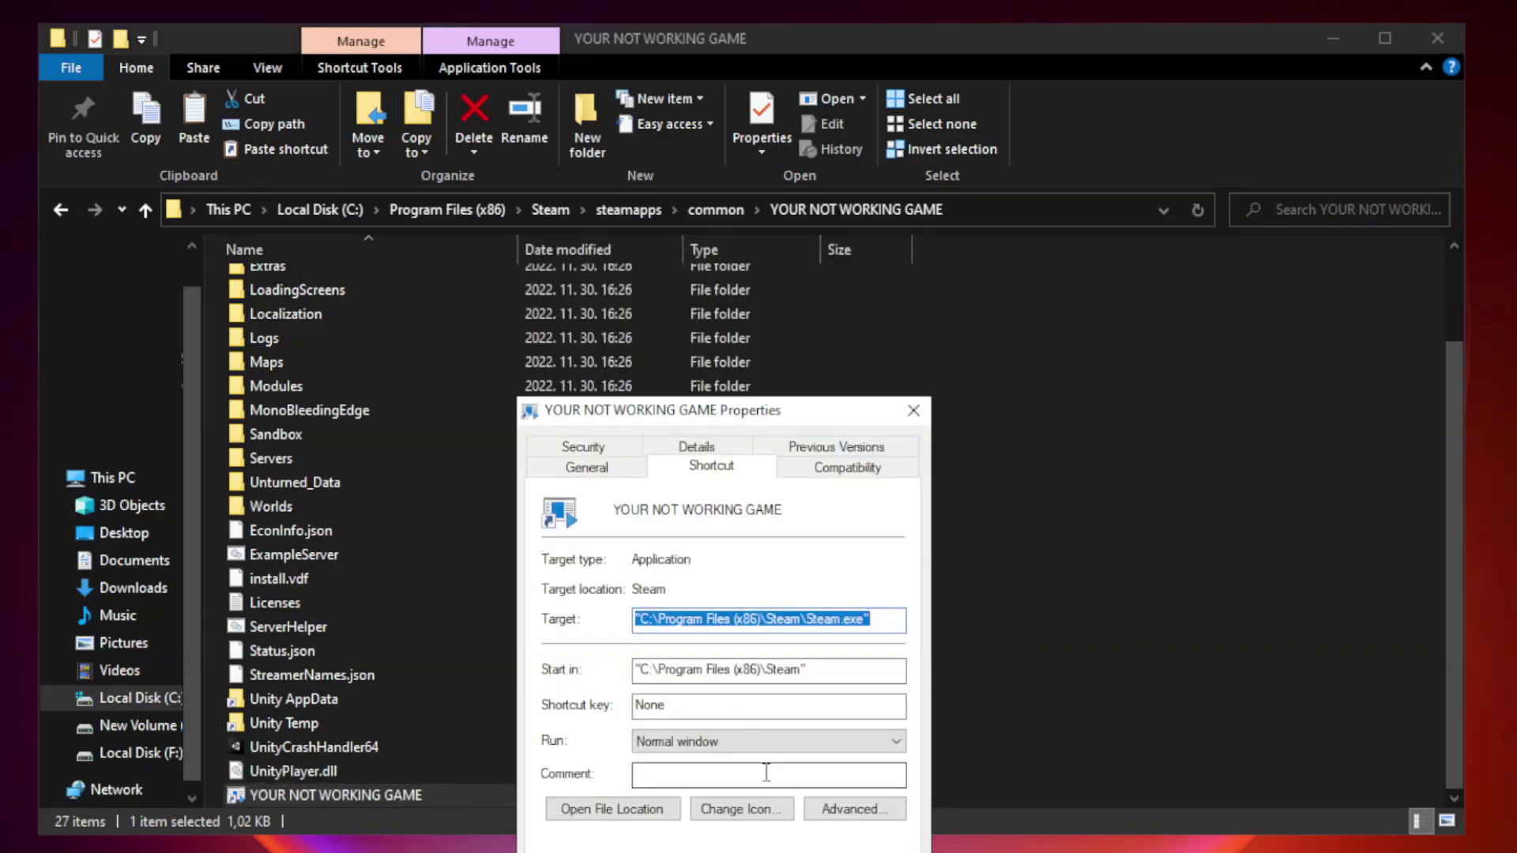
pyautogui.moveTo(754, 419)
pyautogui.mouseDown()
pyautogui.moveTo(765, 194)
pyautogui.moveTo(752, 172)
pyautogui.mouseUp()
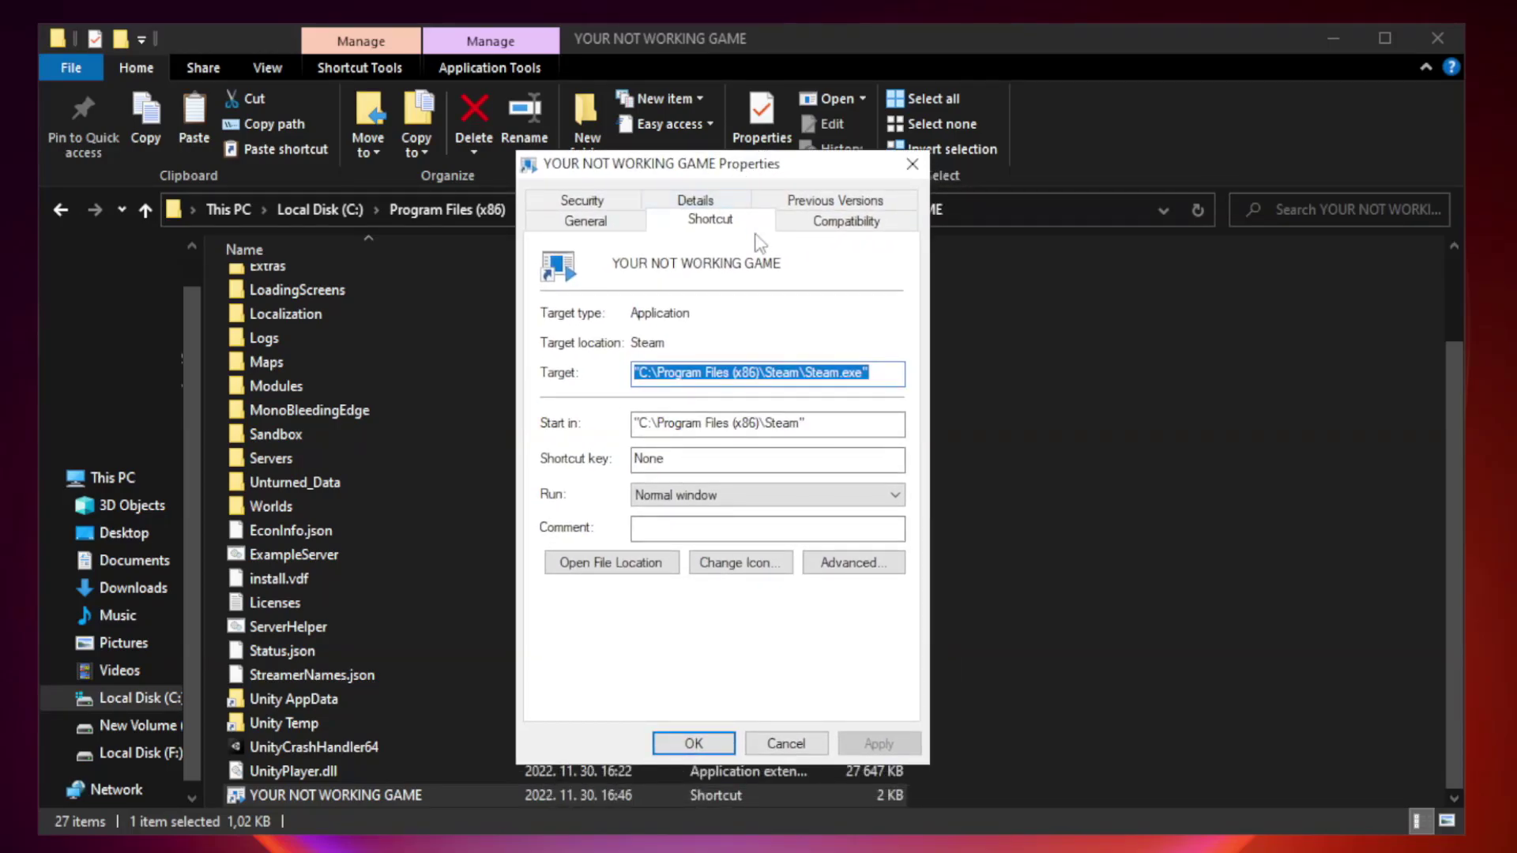
pyautogui.click(844, 223)
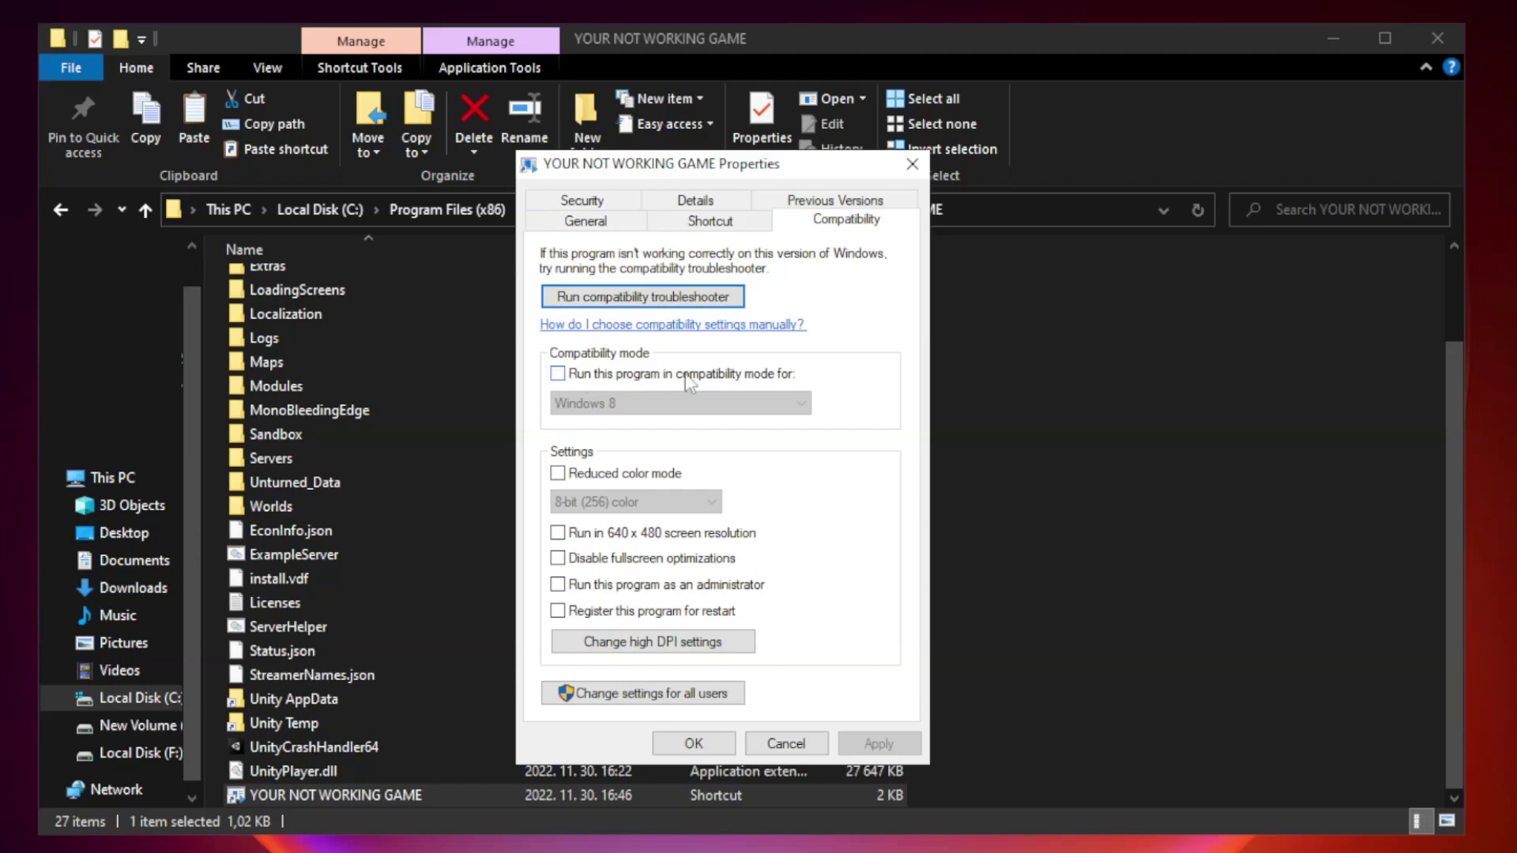
pyautogui.click(603, 376)
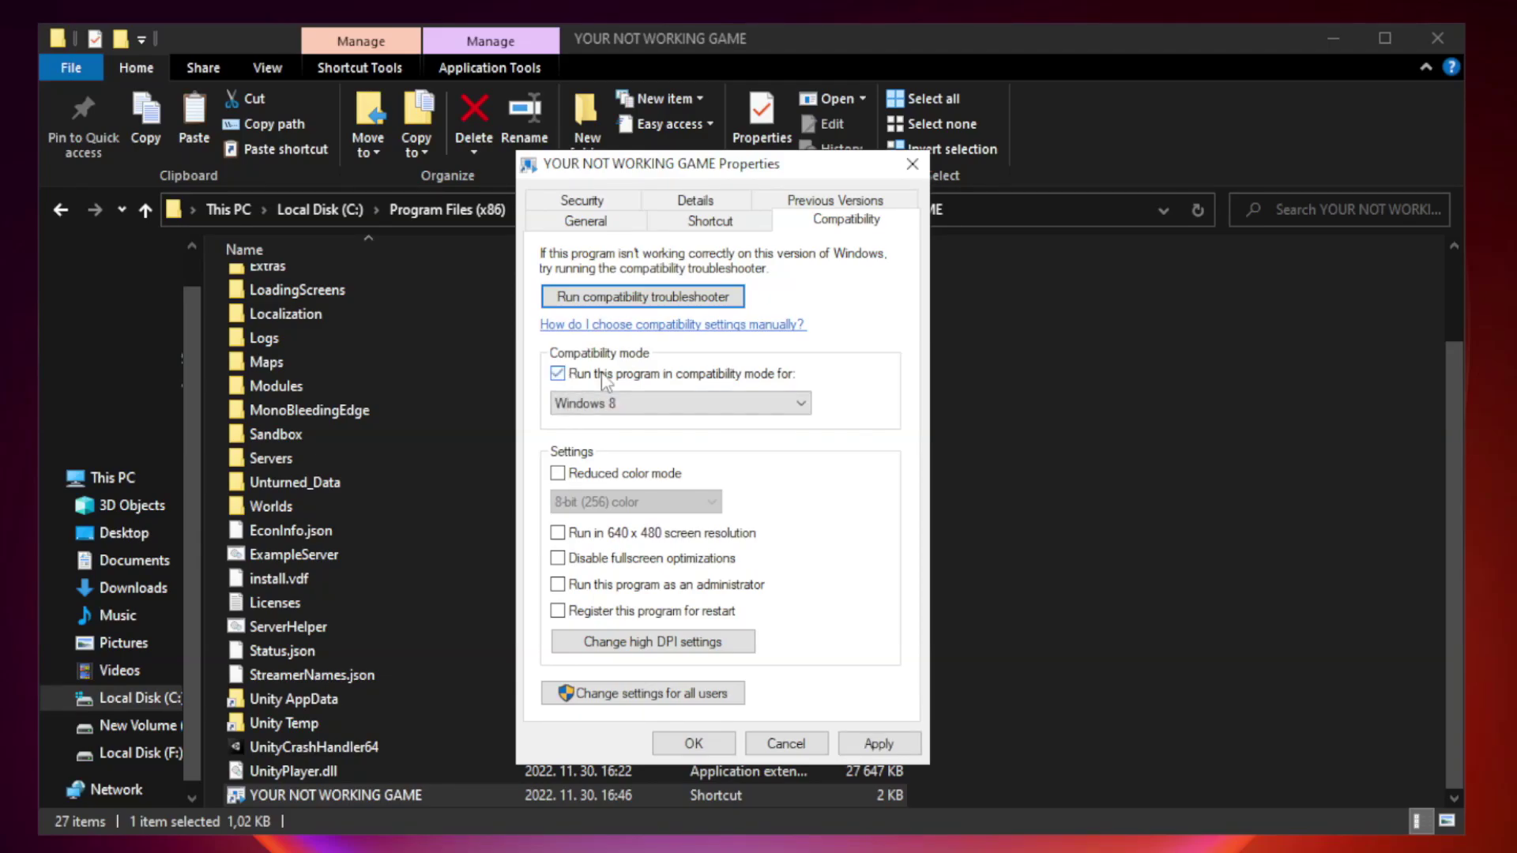
pyautogui.click(678, 404)
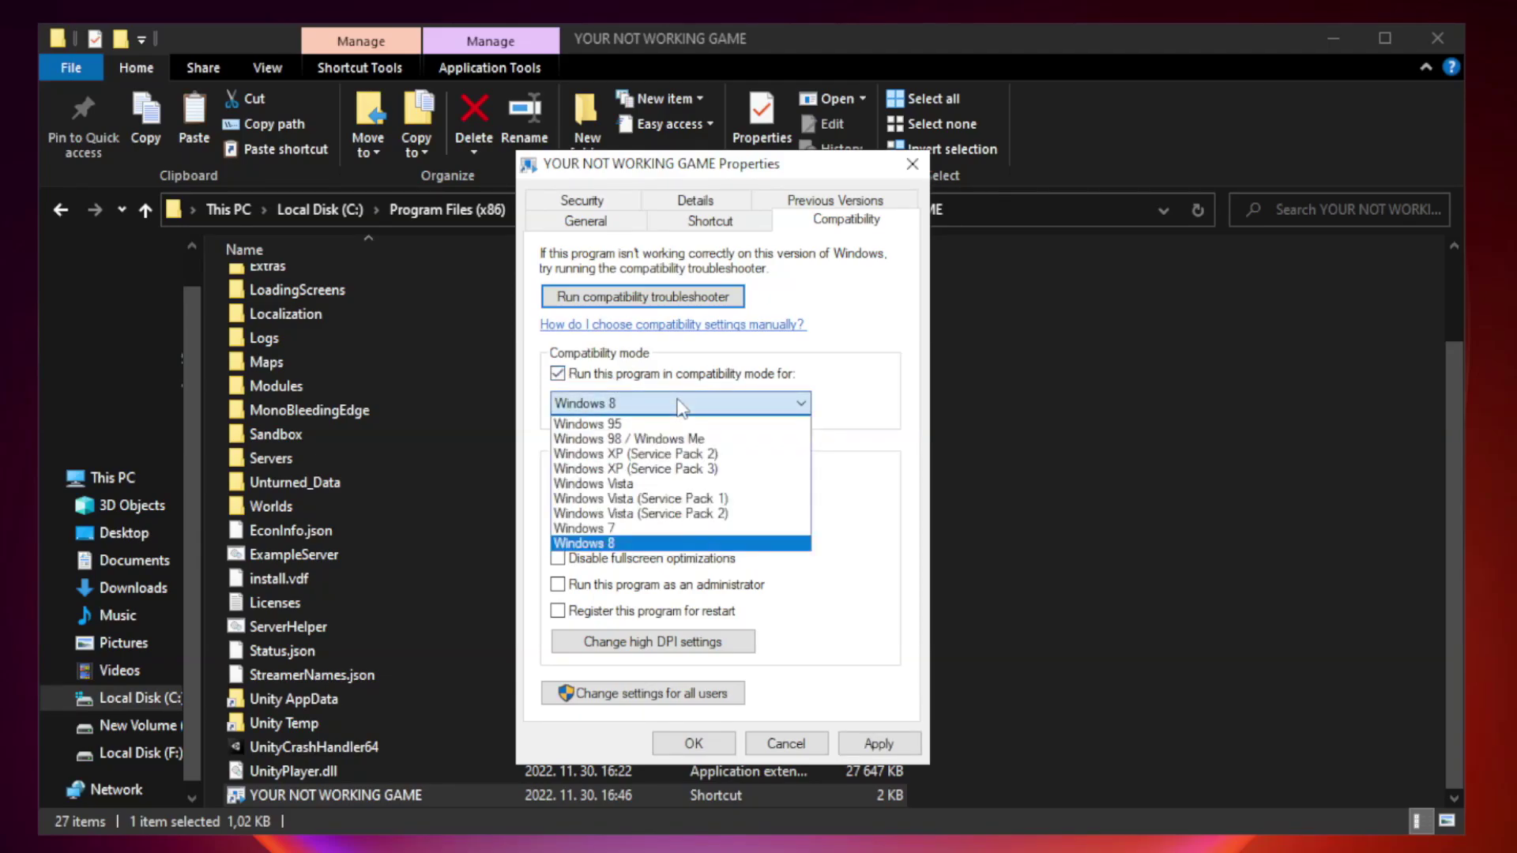
pyautogui.click(642, 544)
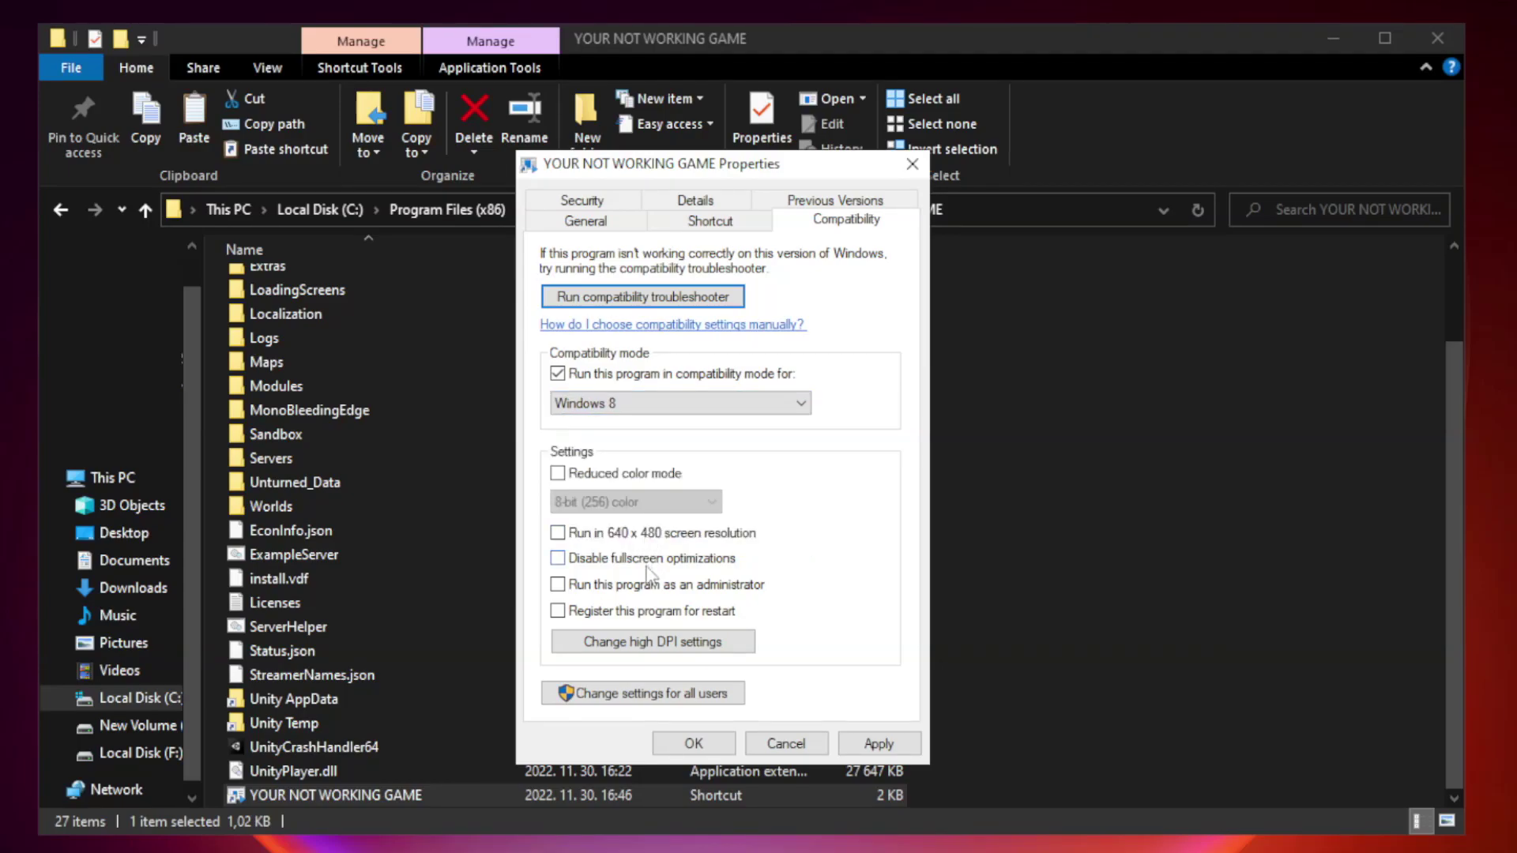
pyautogui.click(593, 561)
pyautogui.click(597, 591)
pyautogui.click(879, 743)
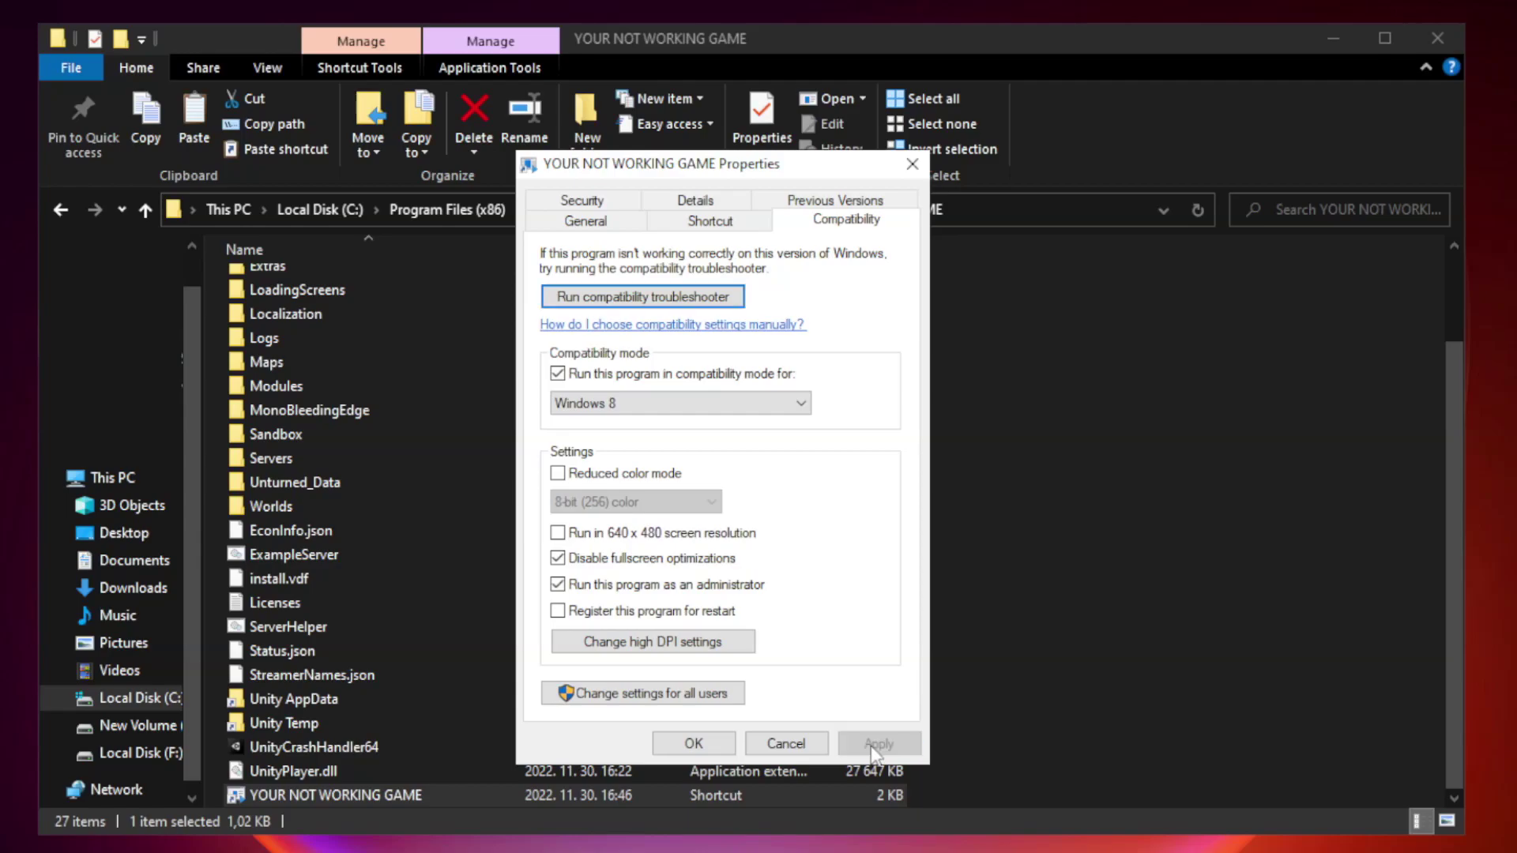
pyautogui.click(692, 745)
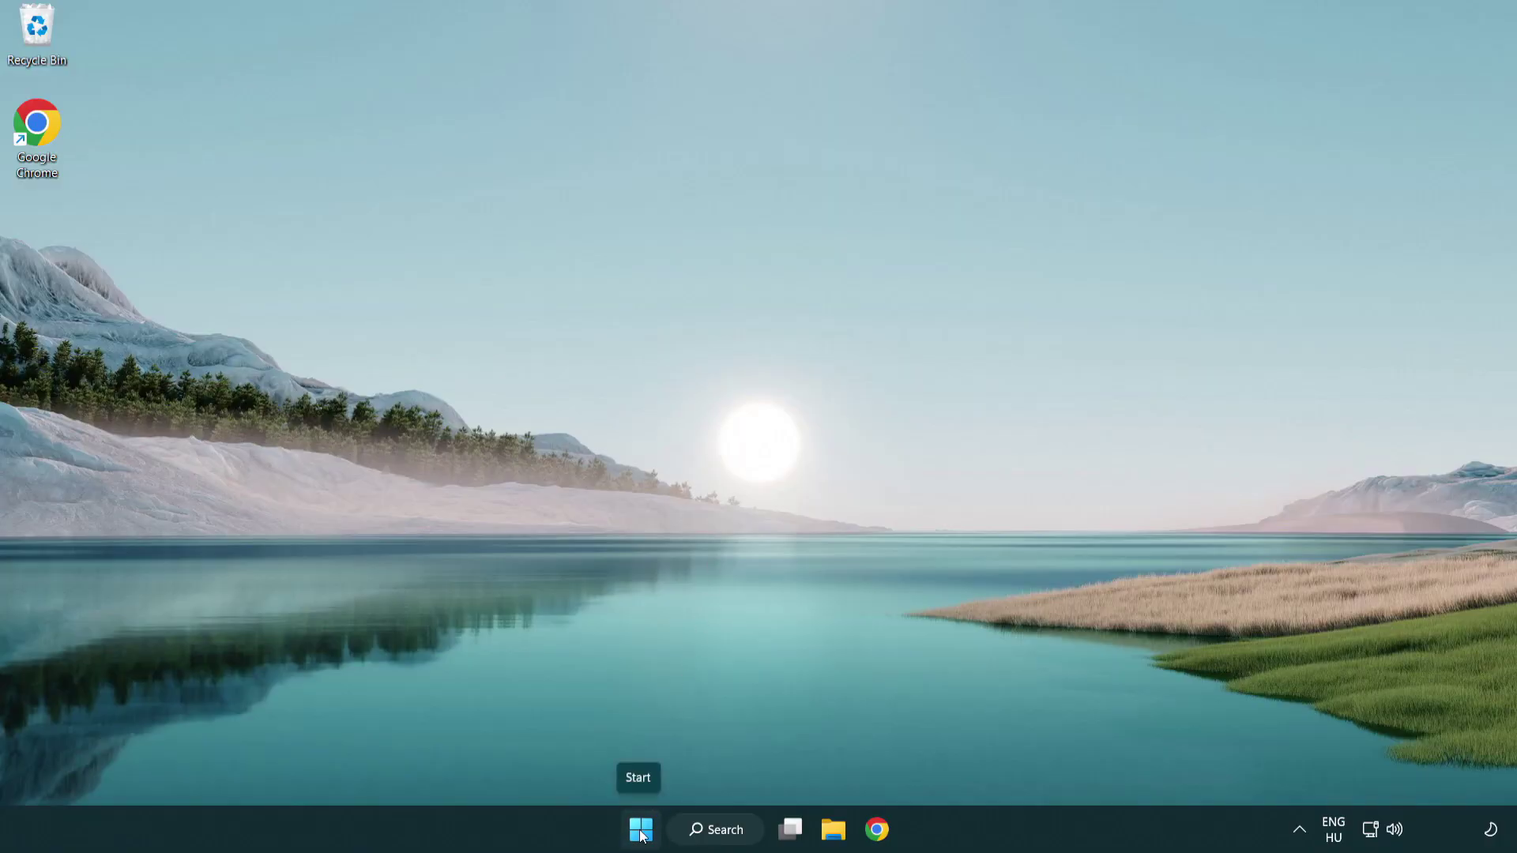
# Launch Task Manager from the Start button's right-click menu.
pyautogui.rightClick(641, 833)
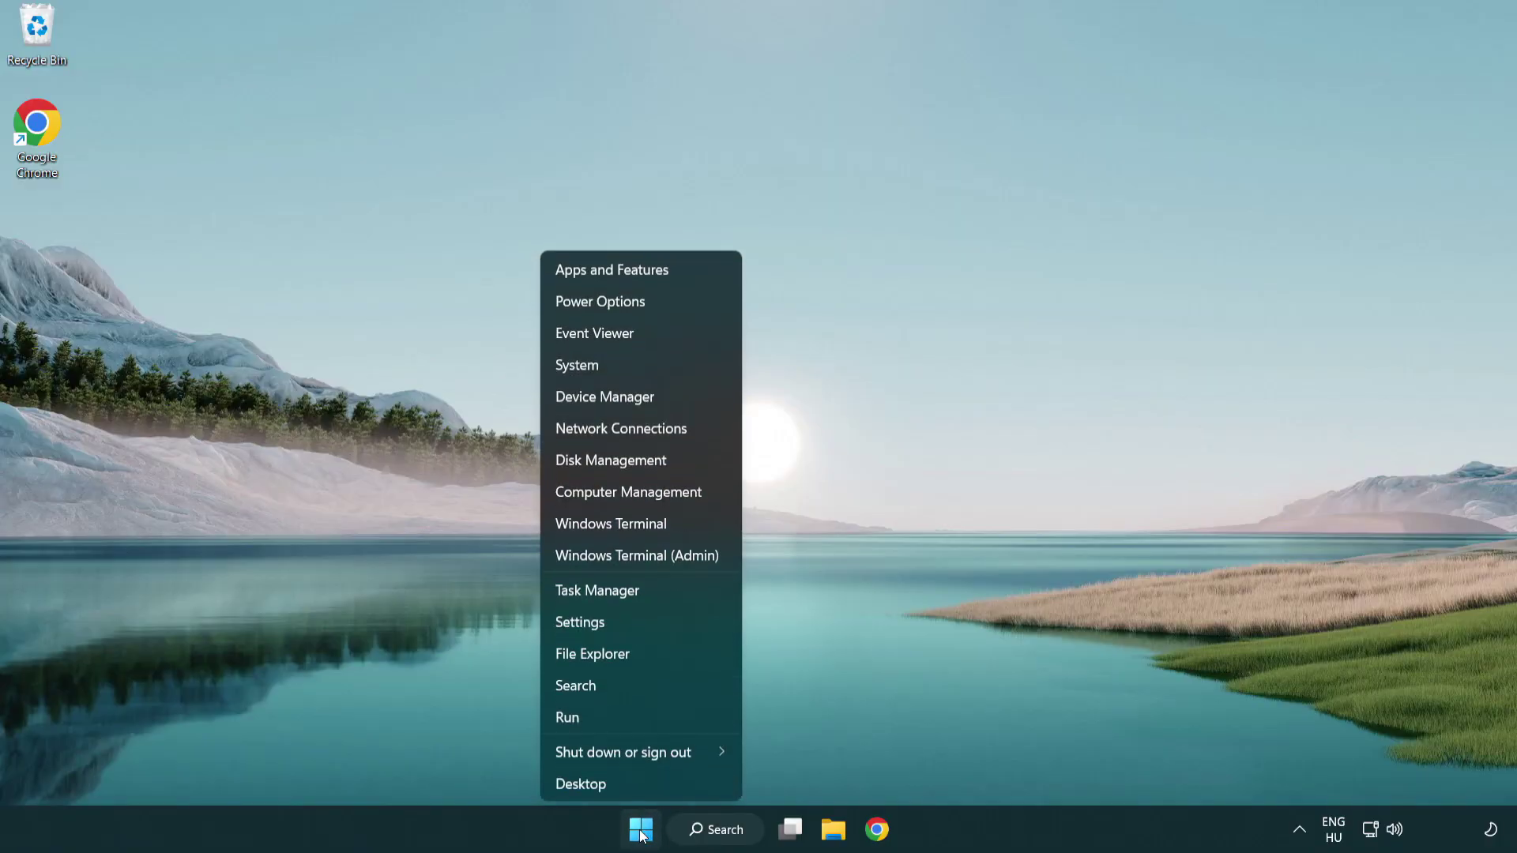
pyautogui.click(669, 599)
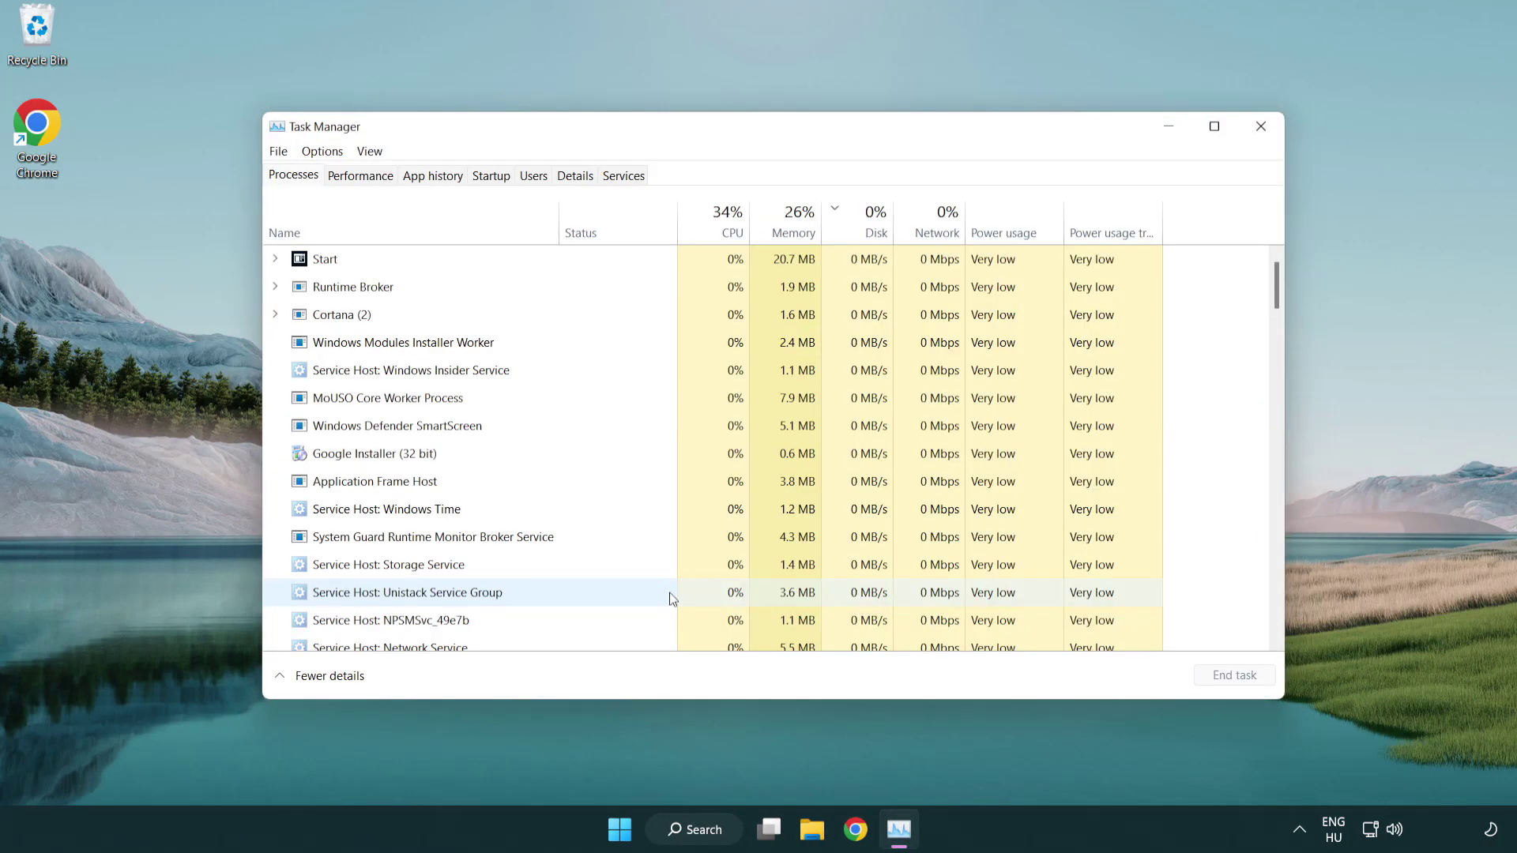
# Disable Terminal, Phone Link, Cortana and Windows Security notifications as startup apps, then close Task Manager.
pyautogui.click(496, 181)
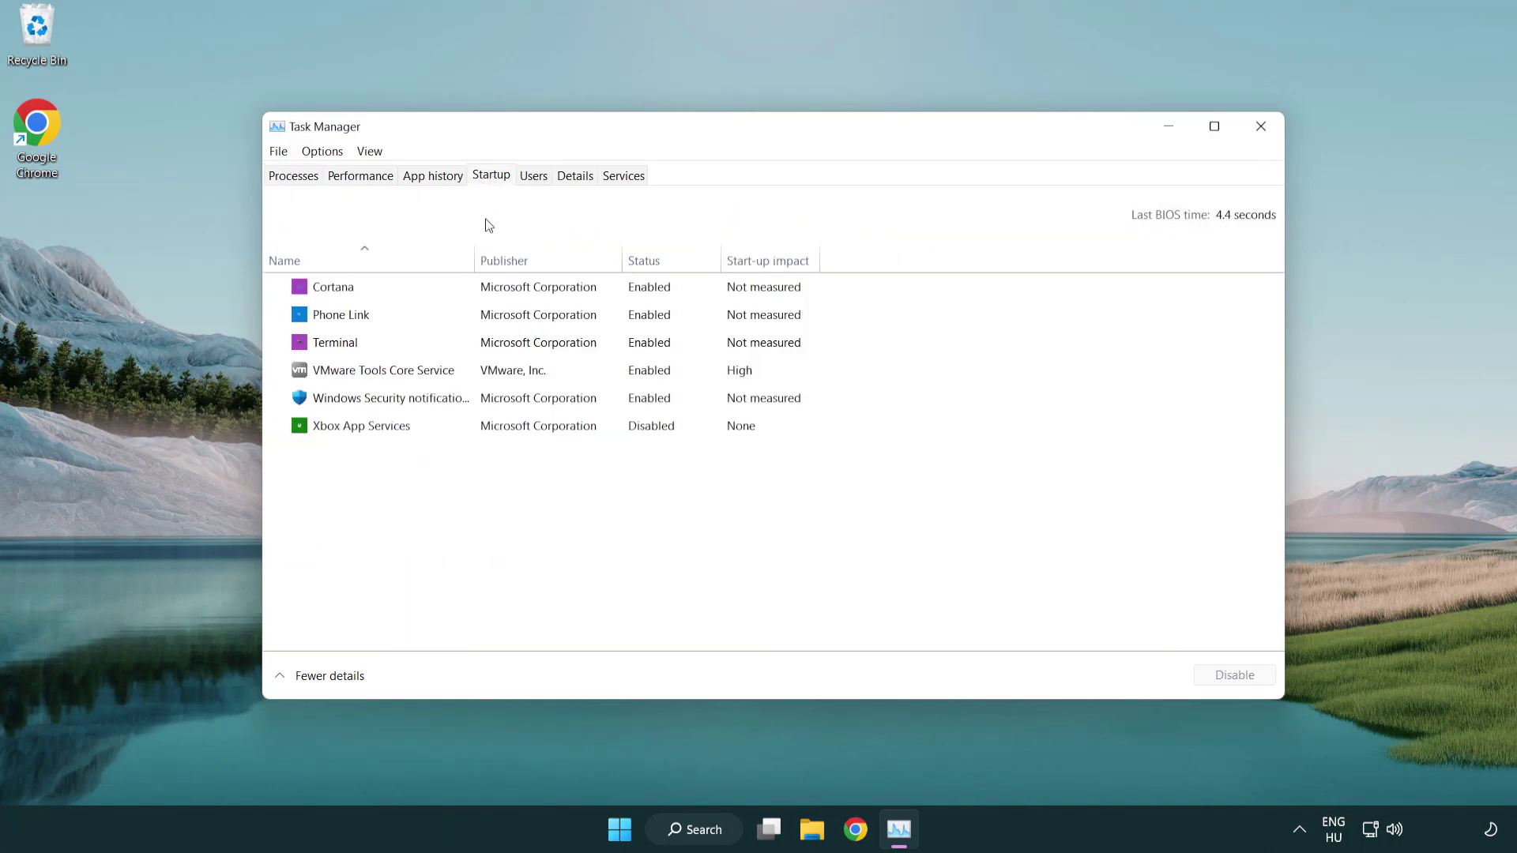
pyautogui.click(497, 344)
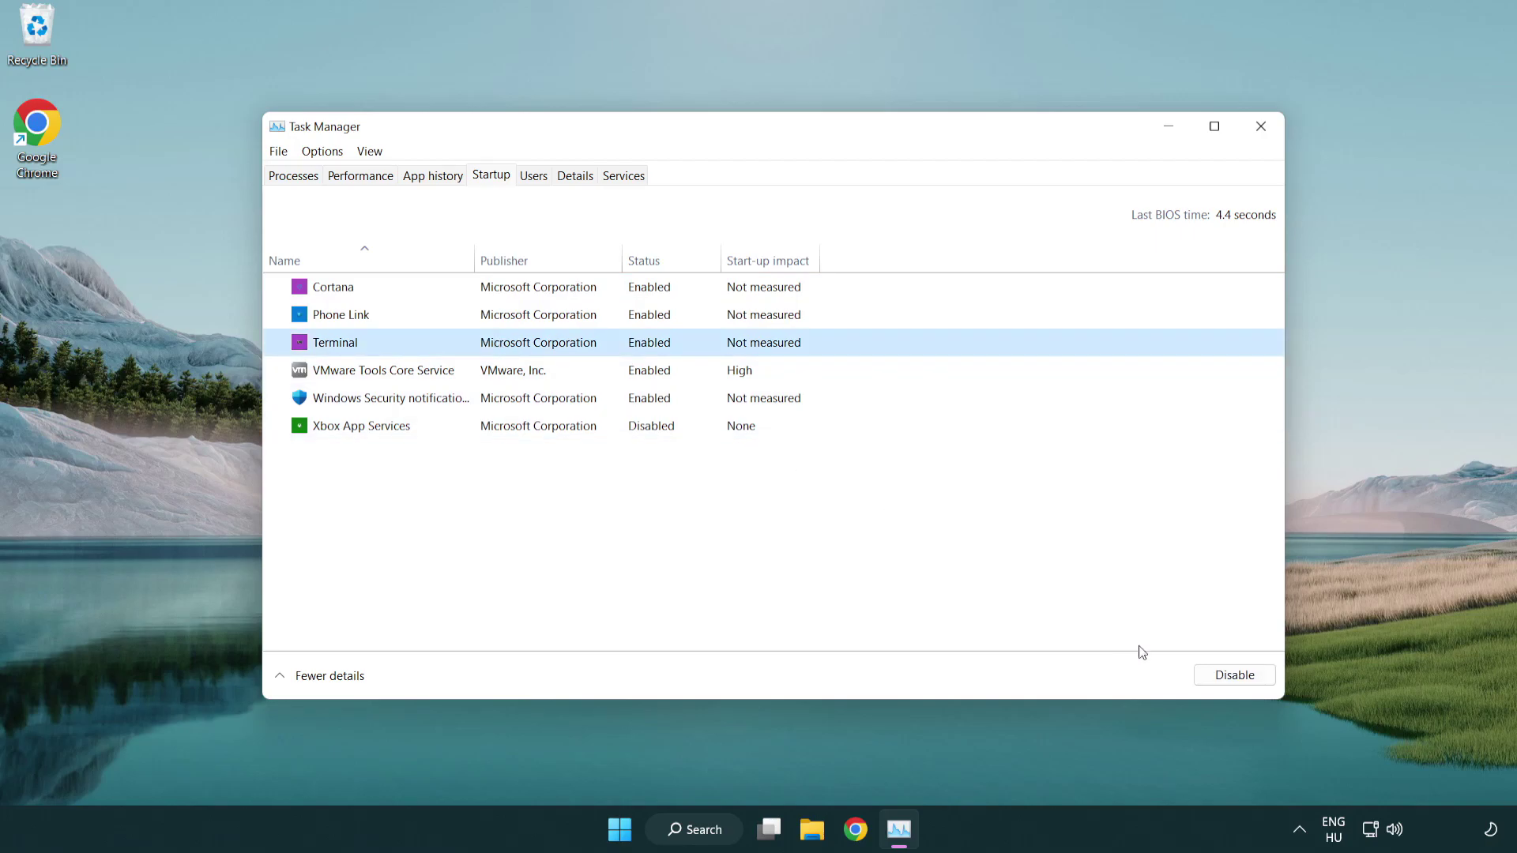
pyautogui.click(1209, 675)
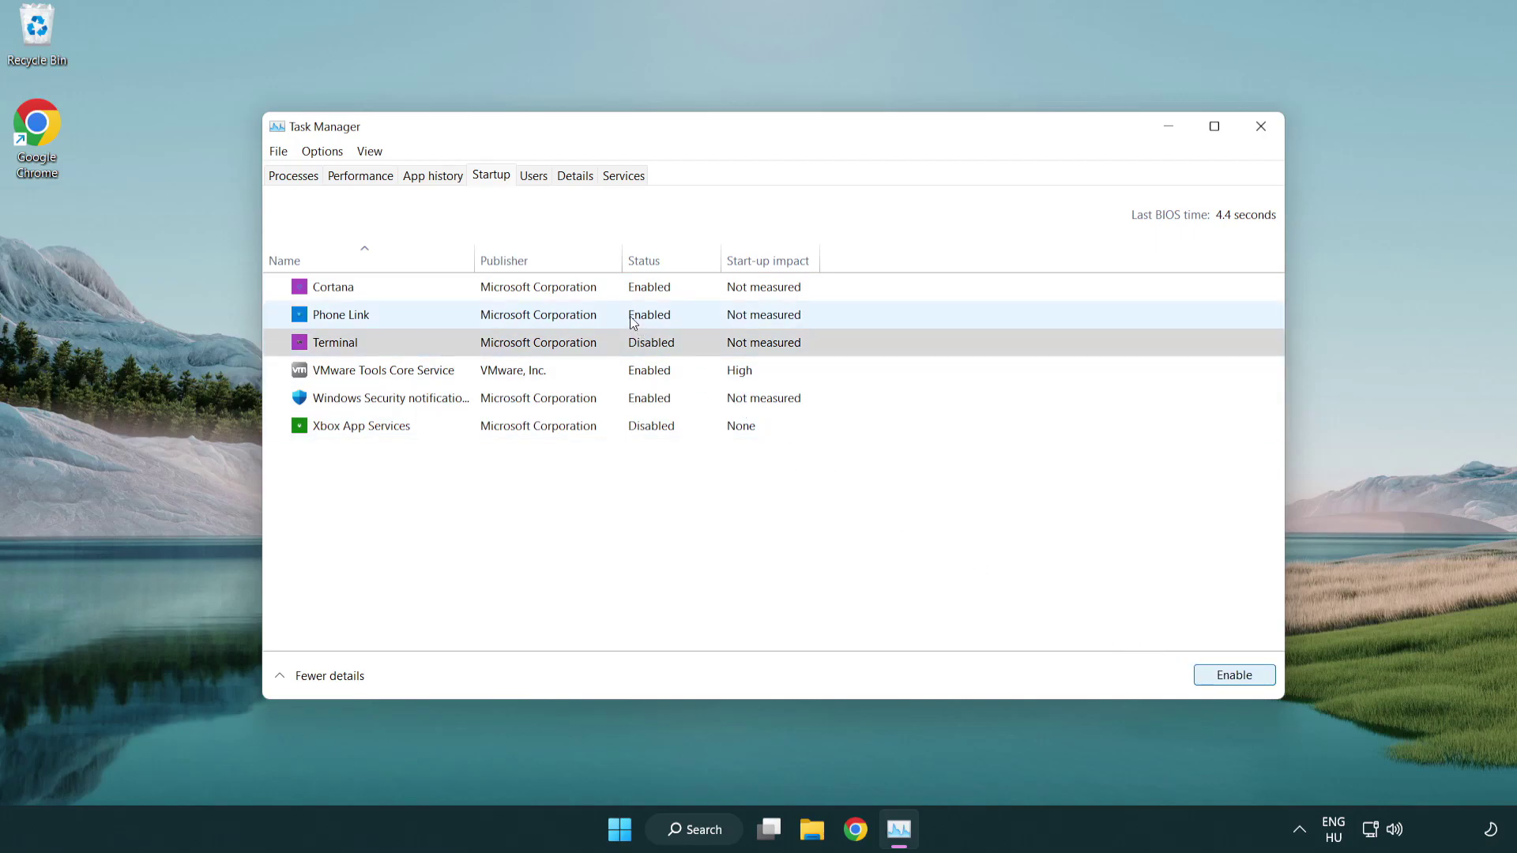
pyautogui.click(632, 320)
pyautogui.click(1232, 677)
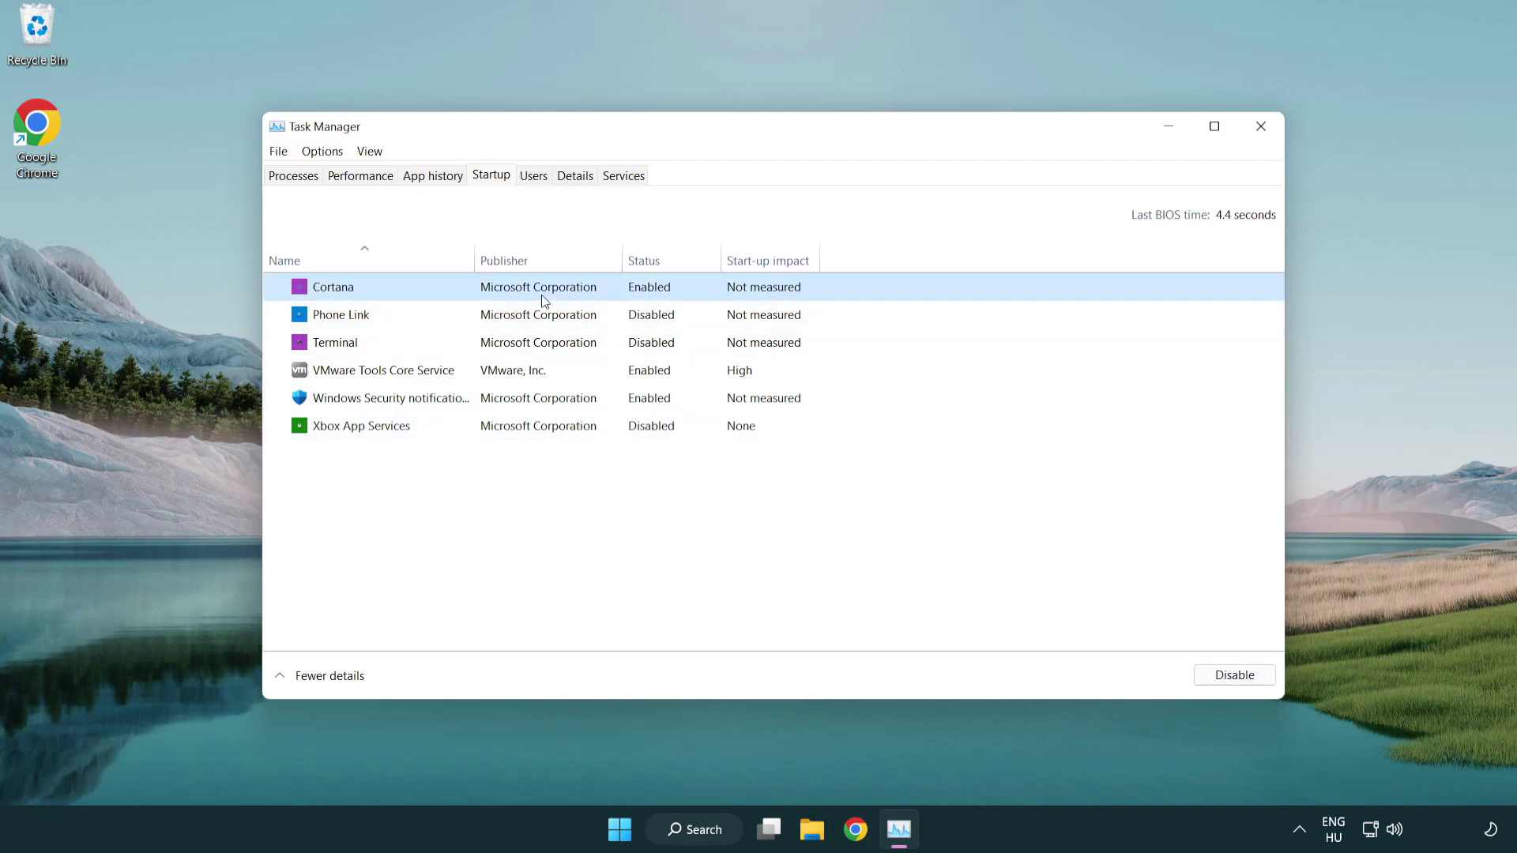
pyautogui.click(1232, 675)
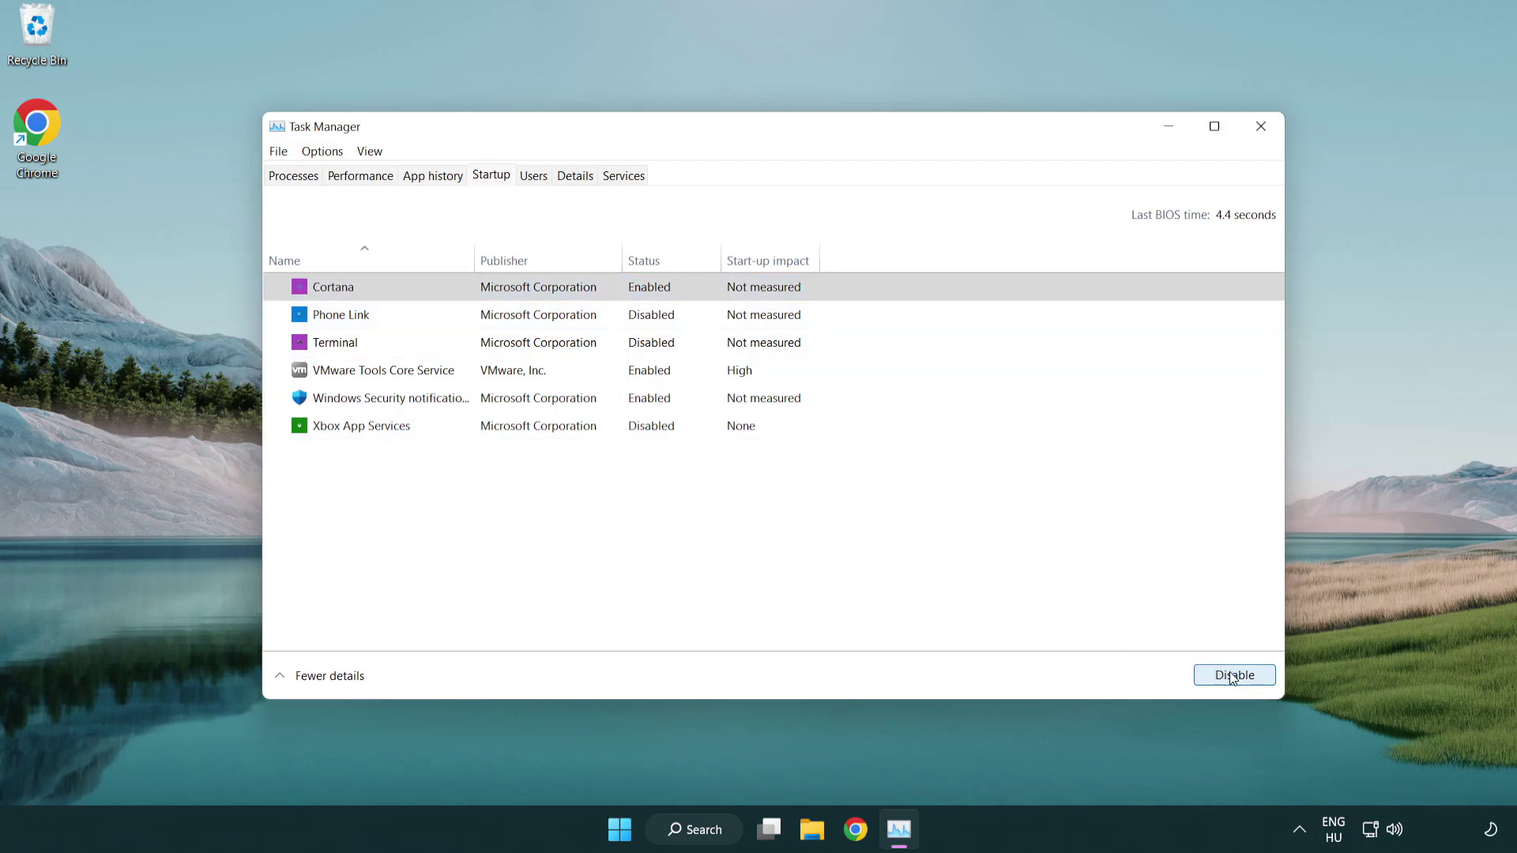
pyautogui.click(722, 408)
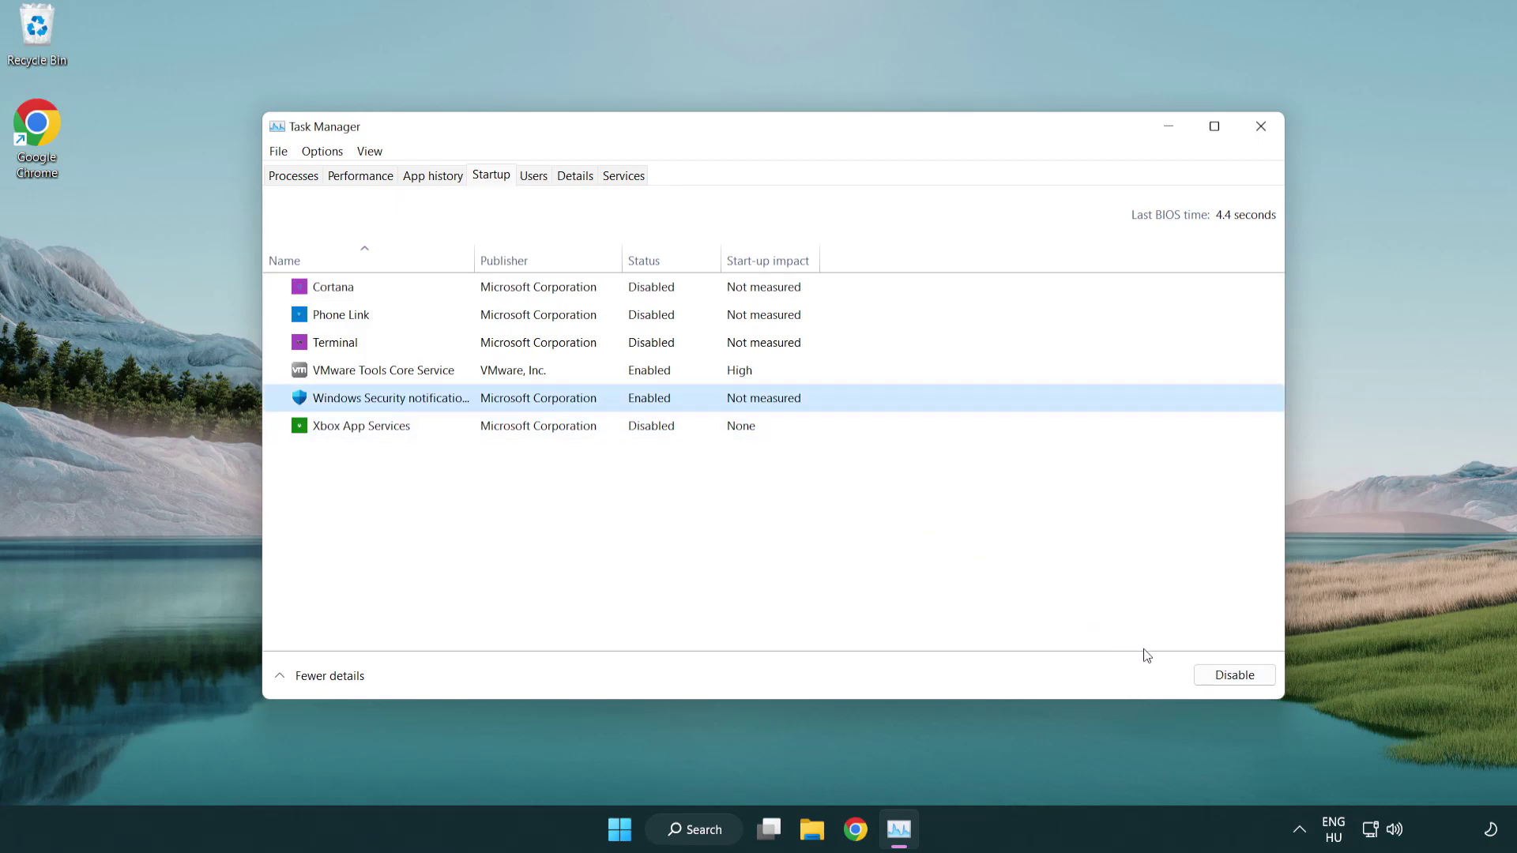
pyautogui.click(1232, 676)
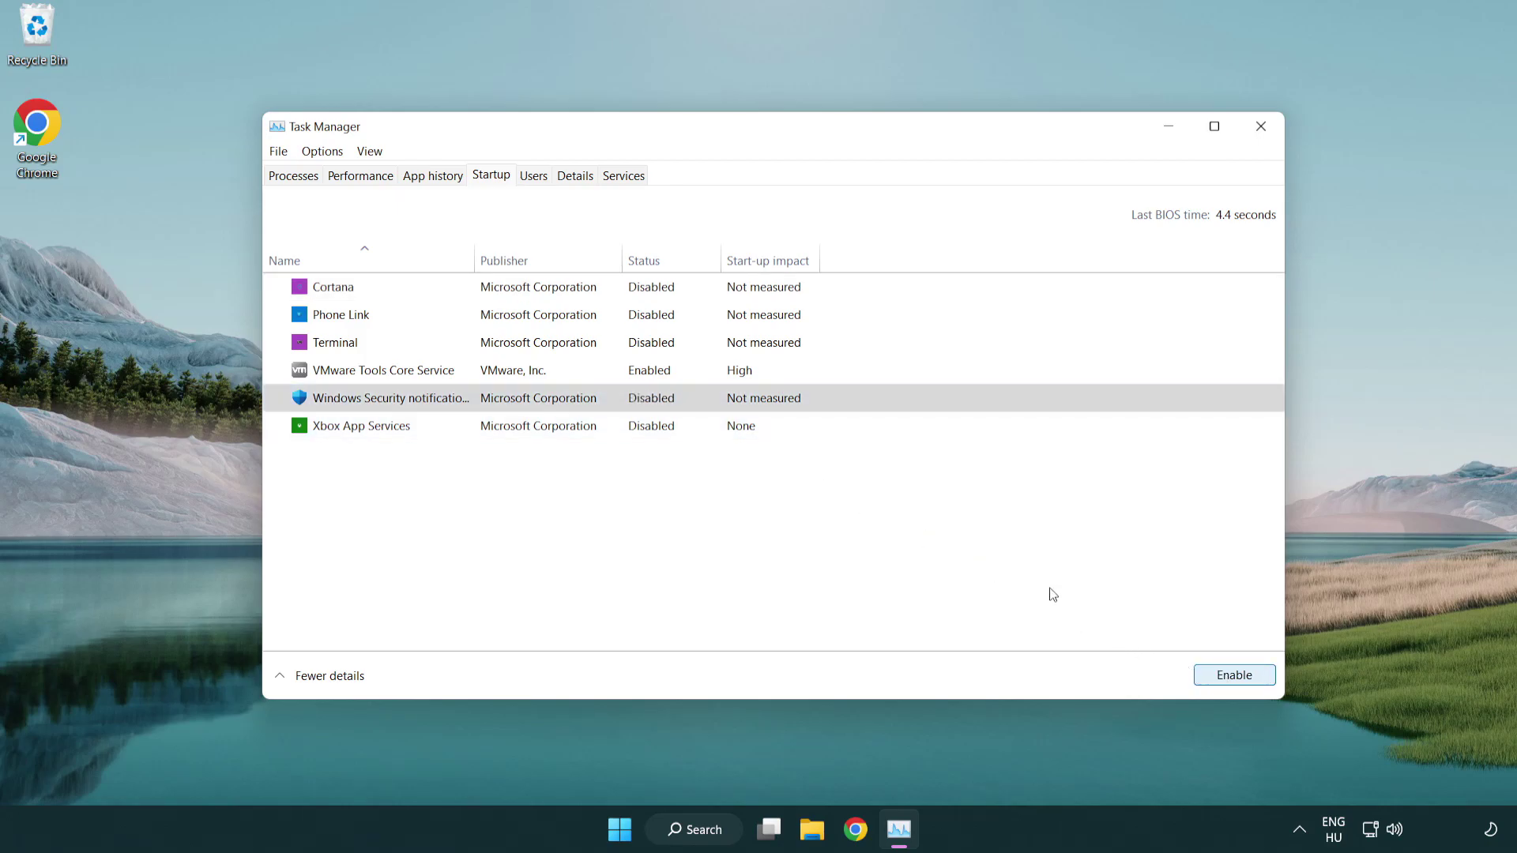
pyautogui.click(1264, 135)
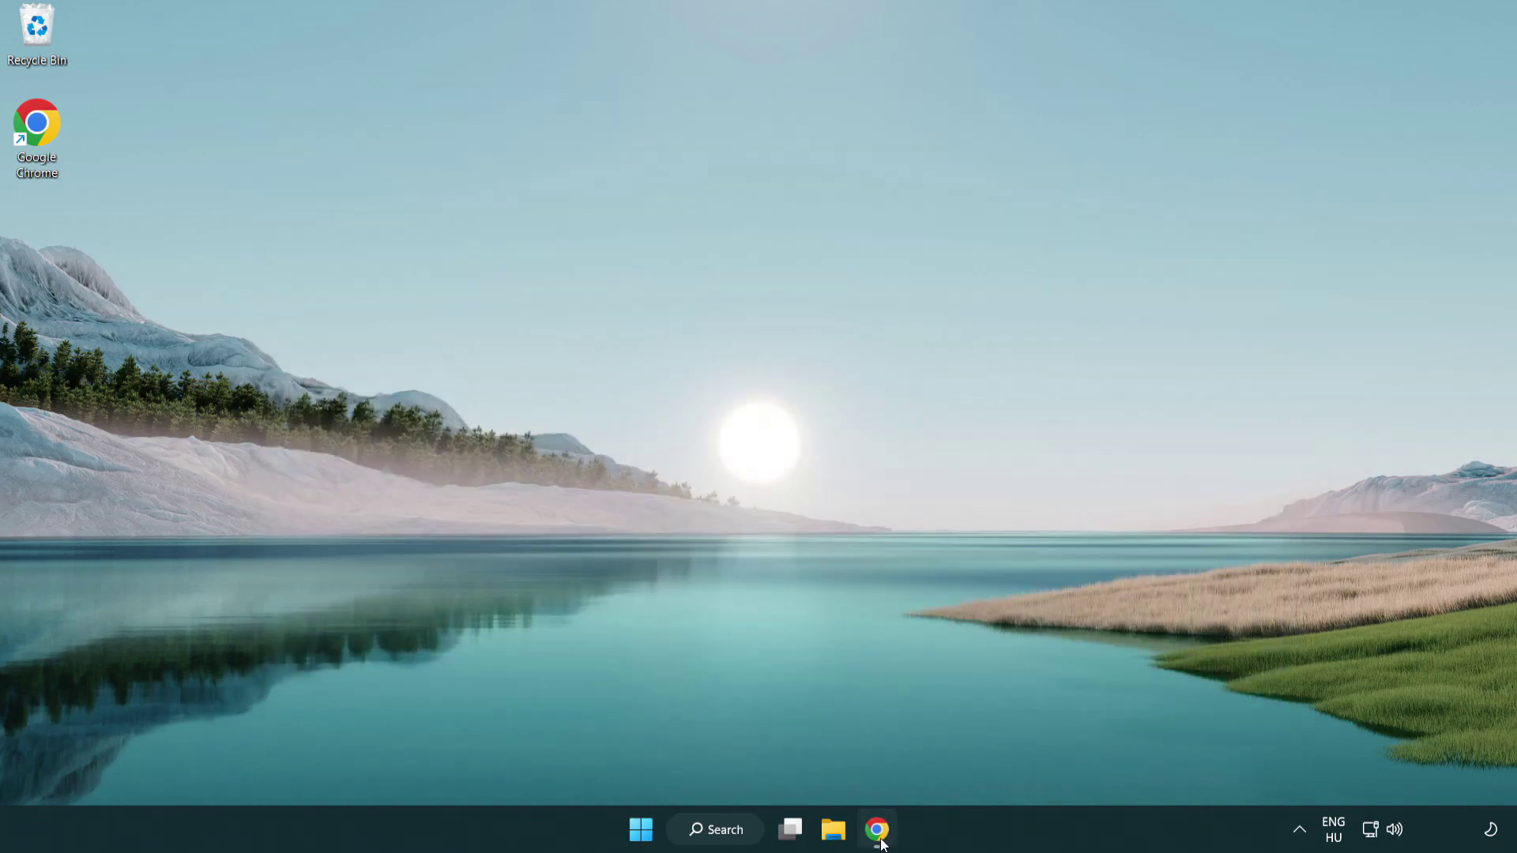
# Download dxwebsetup.exe, the English DirectX End-User Runtime Web Installer, from Microsoft's page in Chrome.
pyautogui.click(882, 845)
pyautogui.scroll(2, 628, 667)
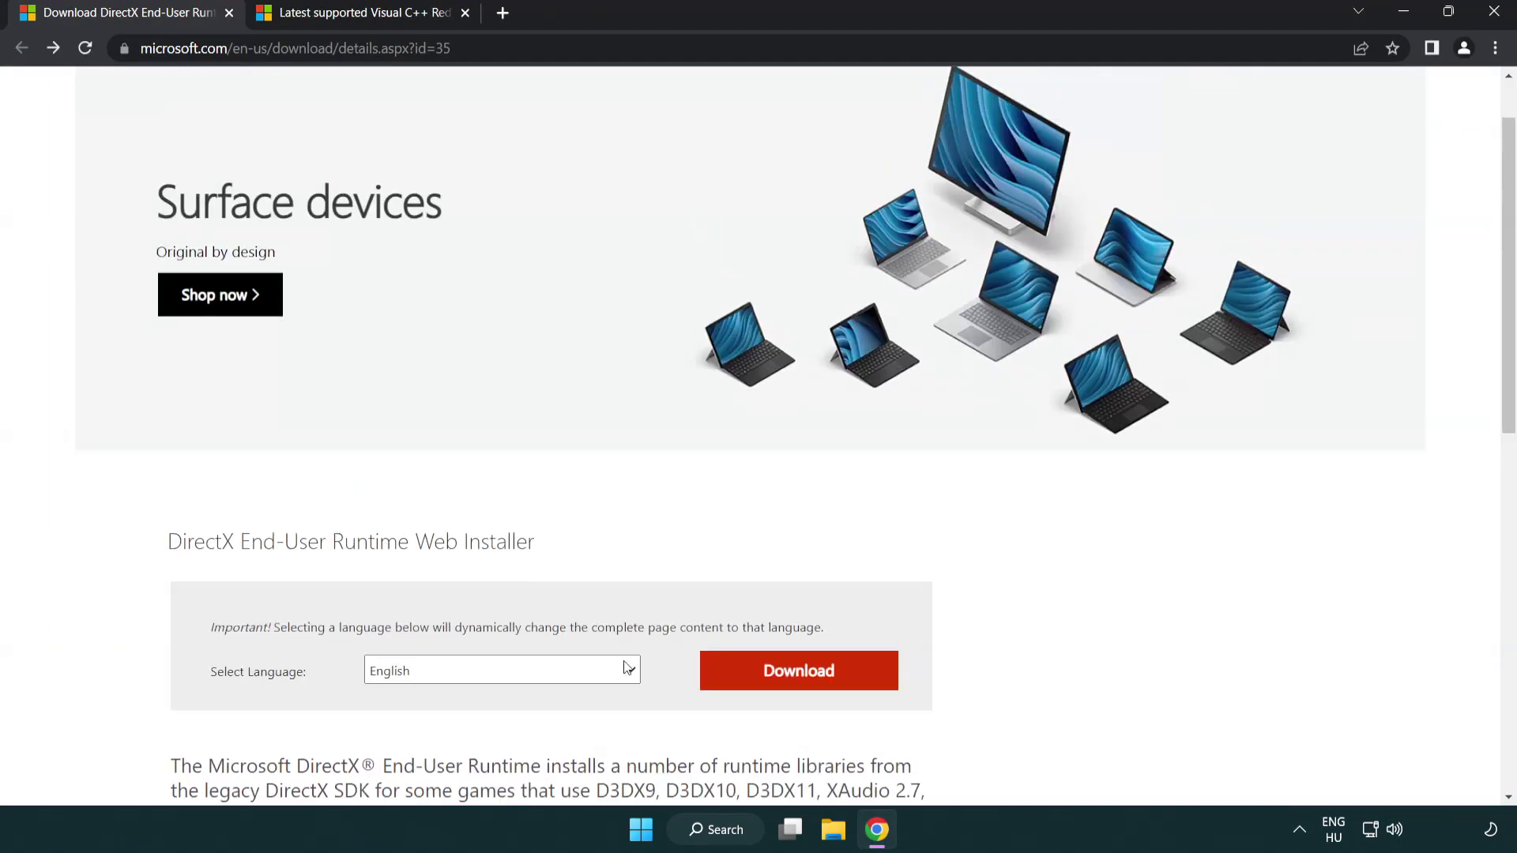
pyautogui.scroll(1, 628, 668)
pyautogui.click(493, 49)
pyautogui.click(662, 55)
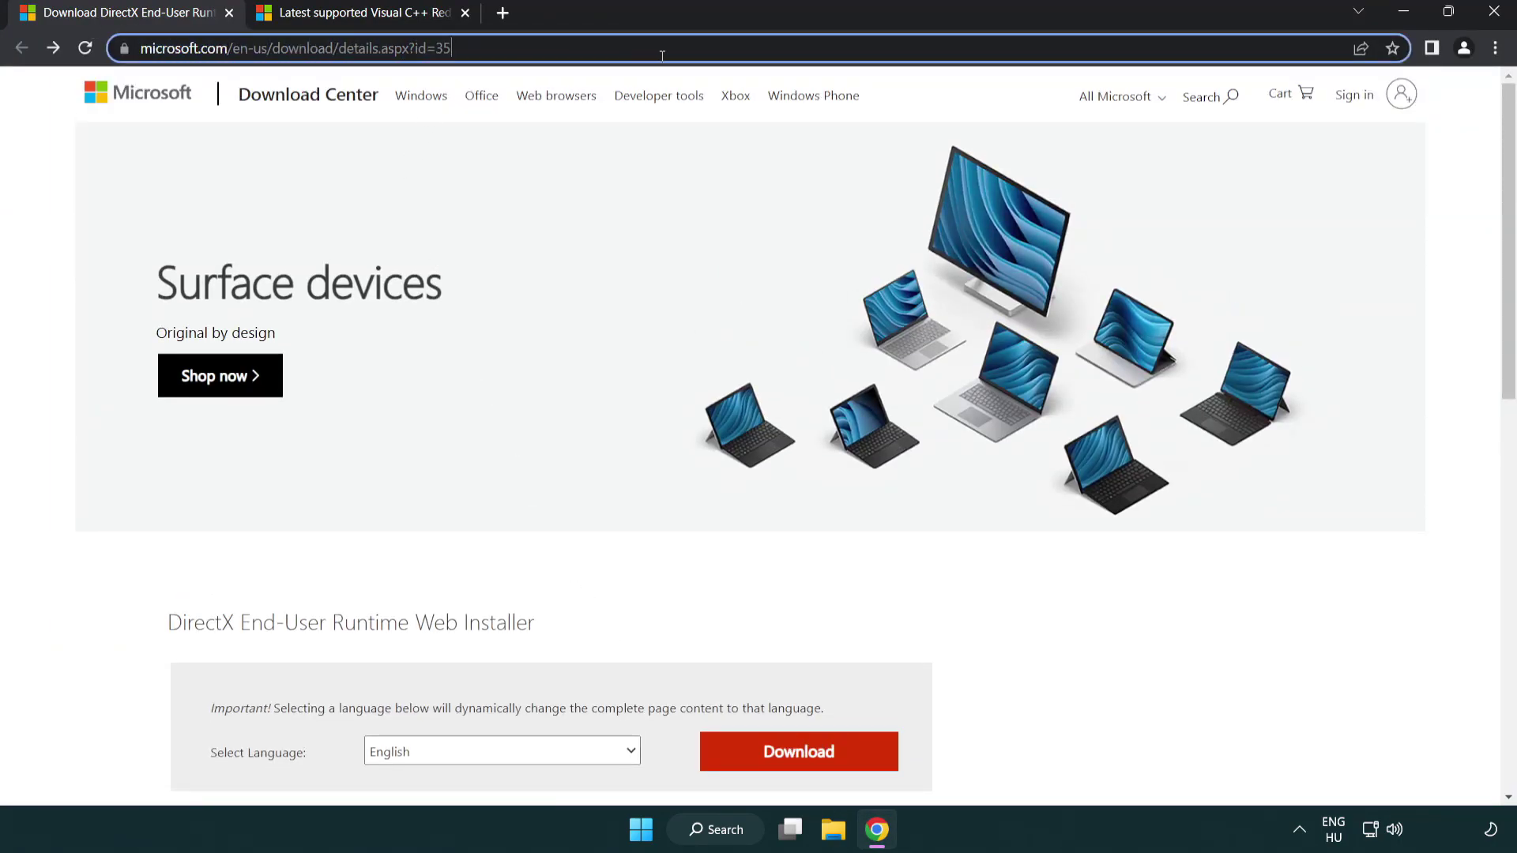
pyautogui.click(1454, 345)
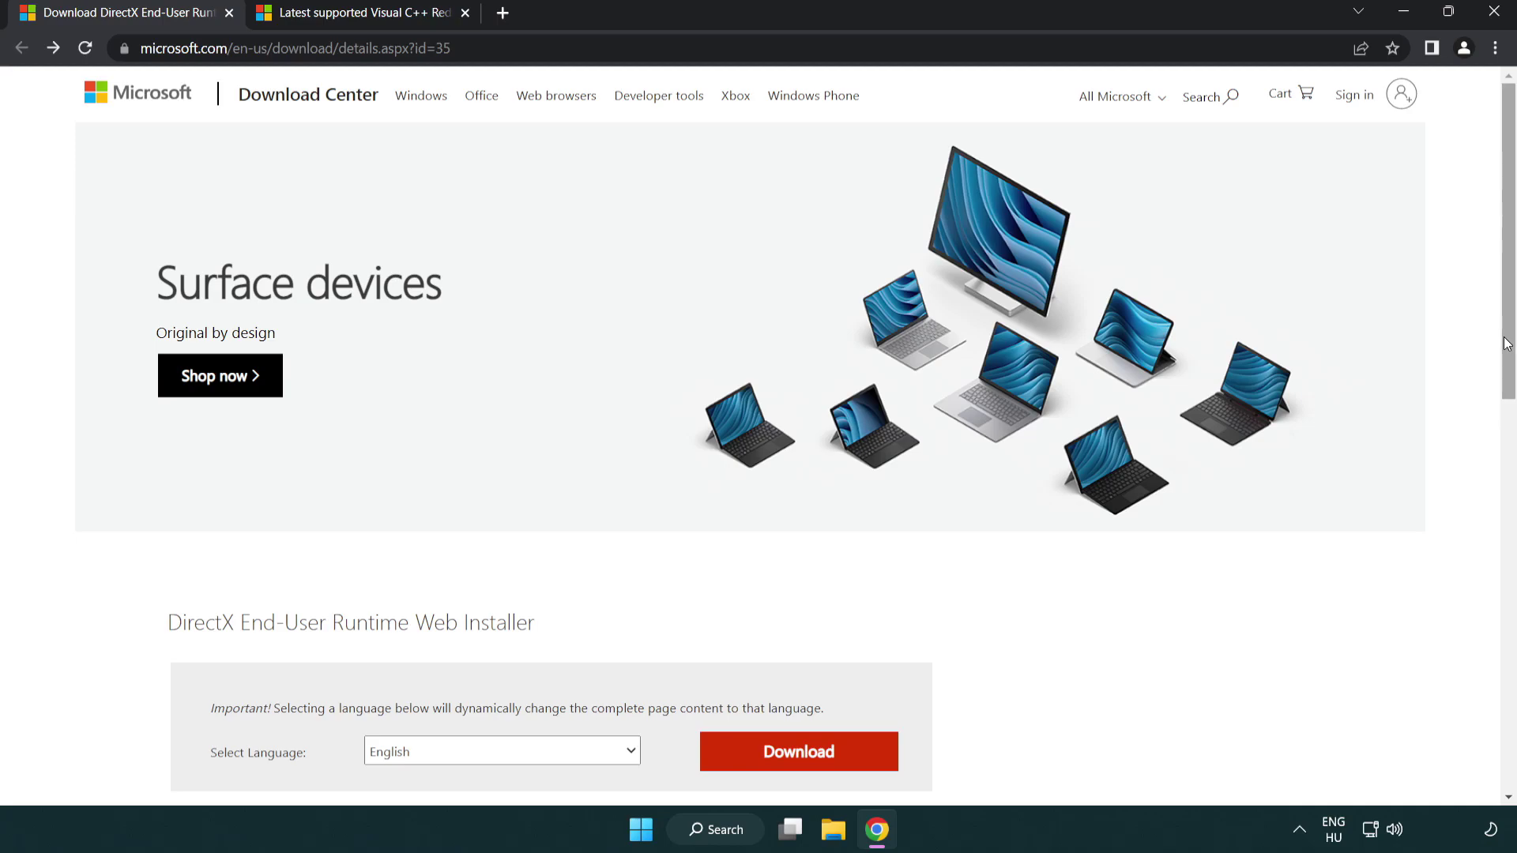
pyautogui.moveTo(1506, 344); pyautogui.dragTo(1448, 458)
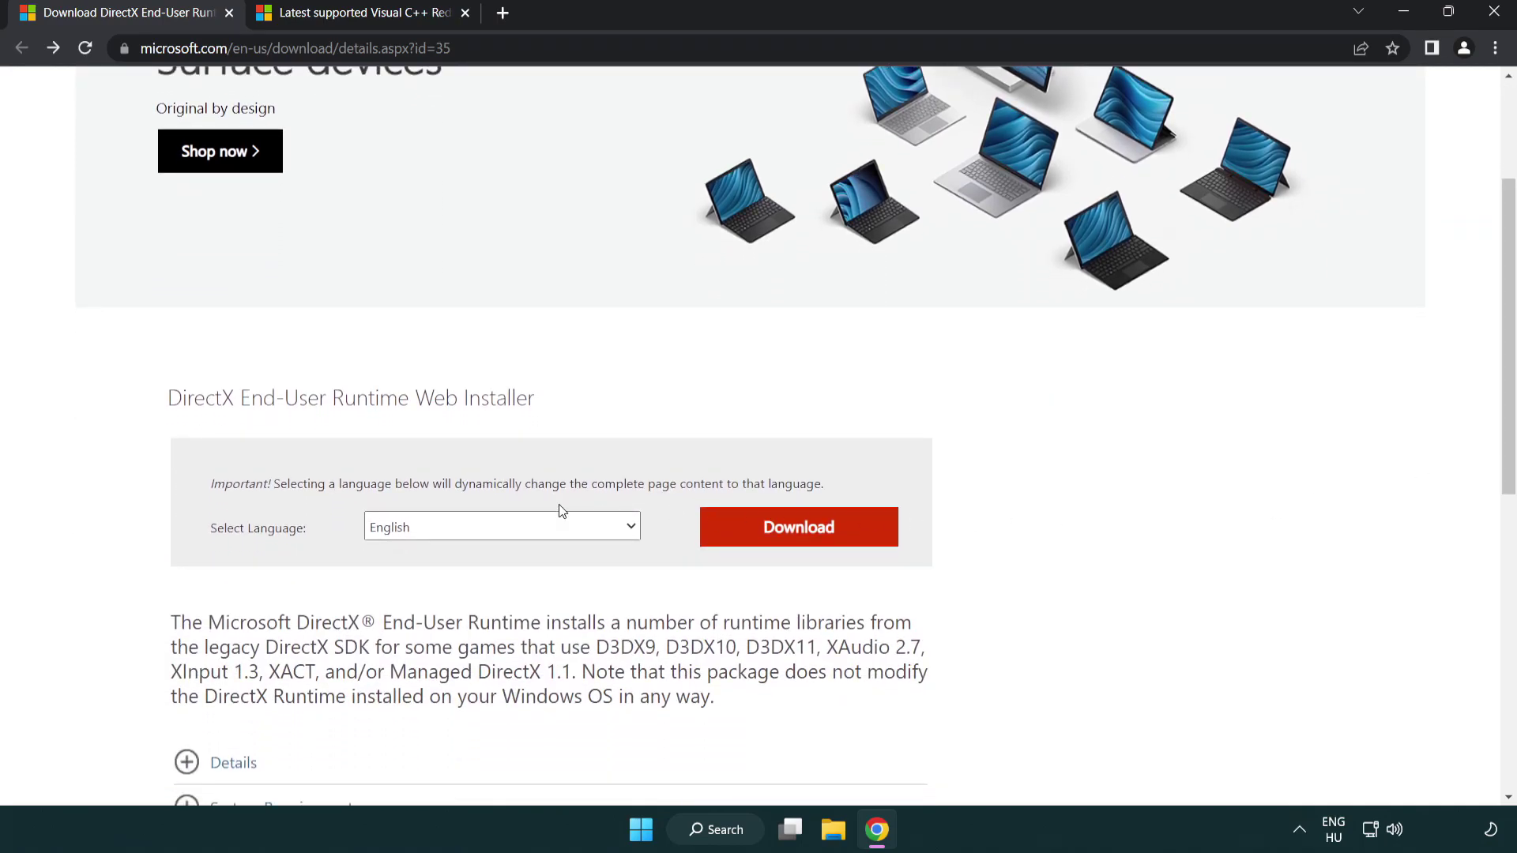
pyautogui.click(805, 544)
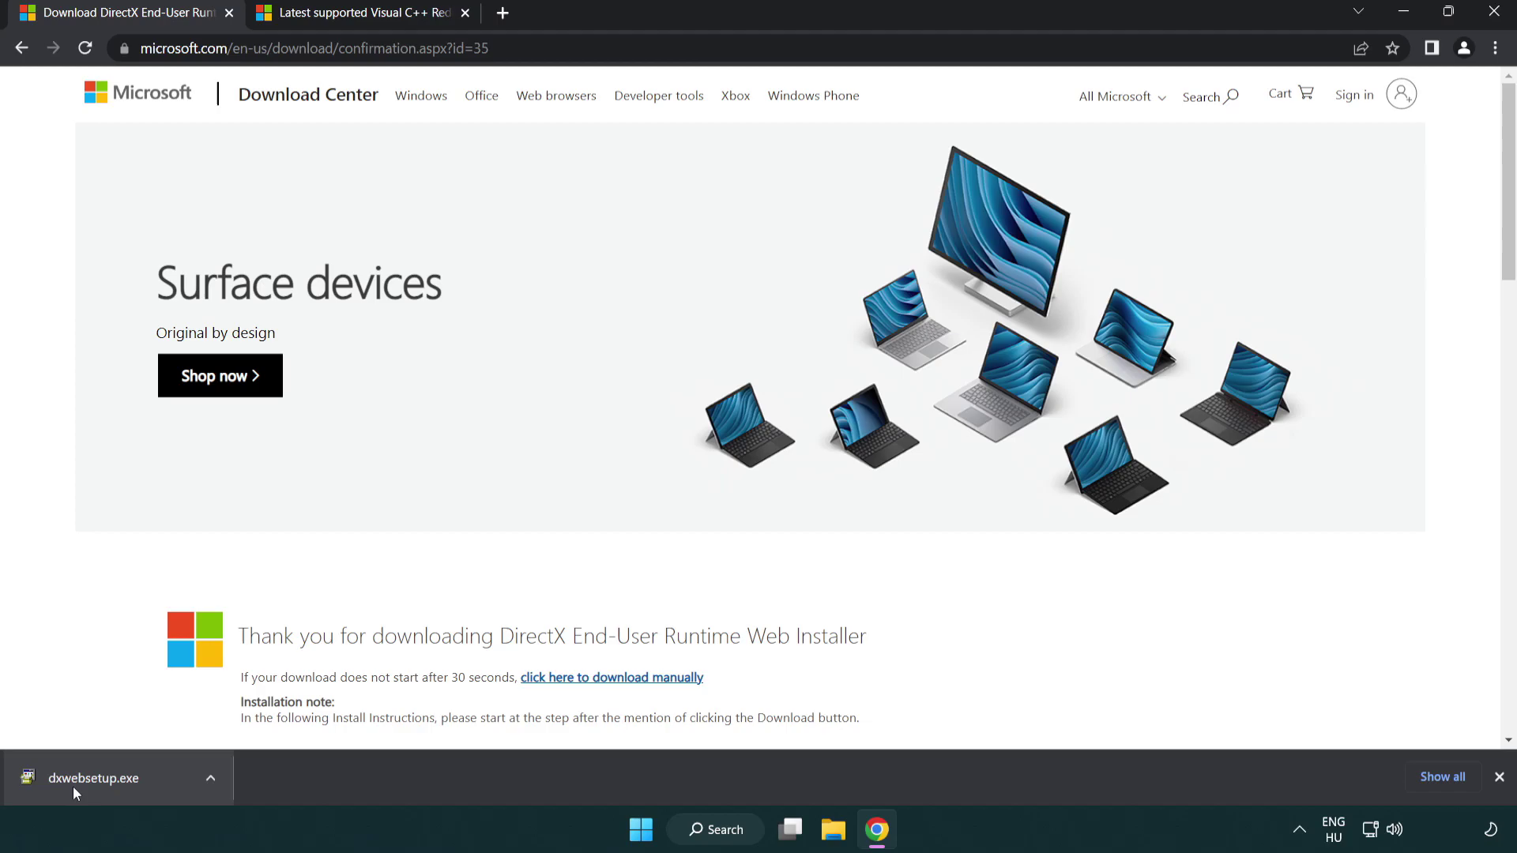
# Run dxwebsetup.exe, accept the license and skip Bing Bar; it needs no installation, so finish.
pyautogui.click(97, 780)
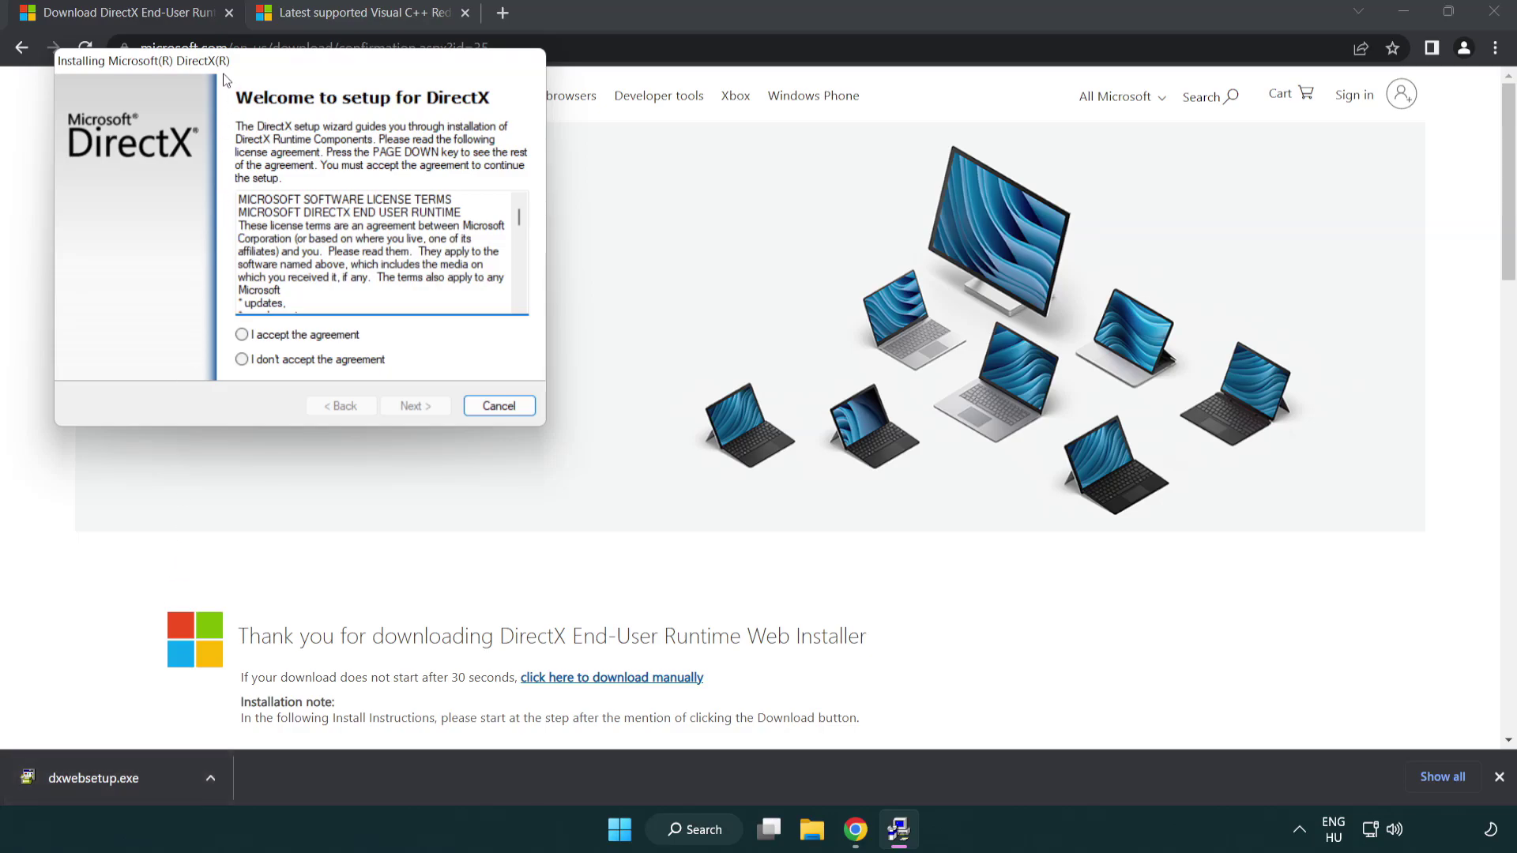
pyautogui.moveTo(231, 73); pyautogui.dragTo(668, 240)
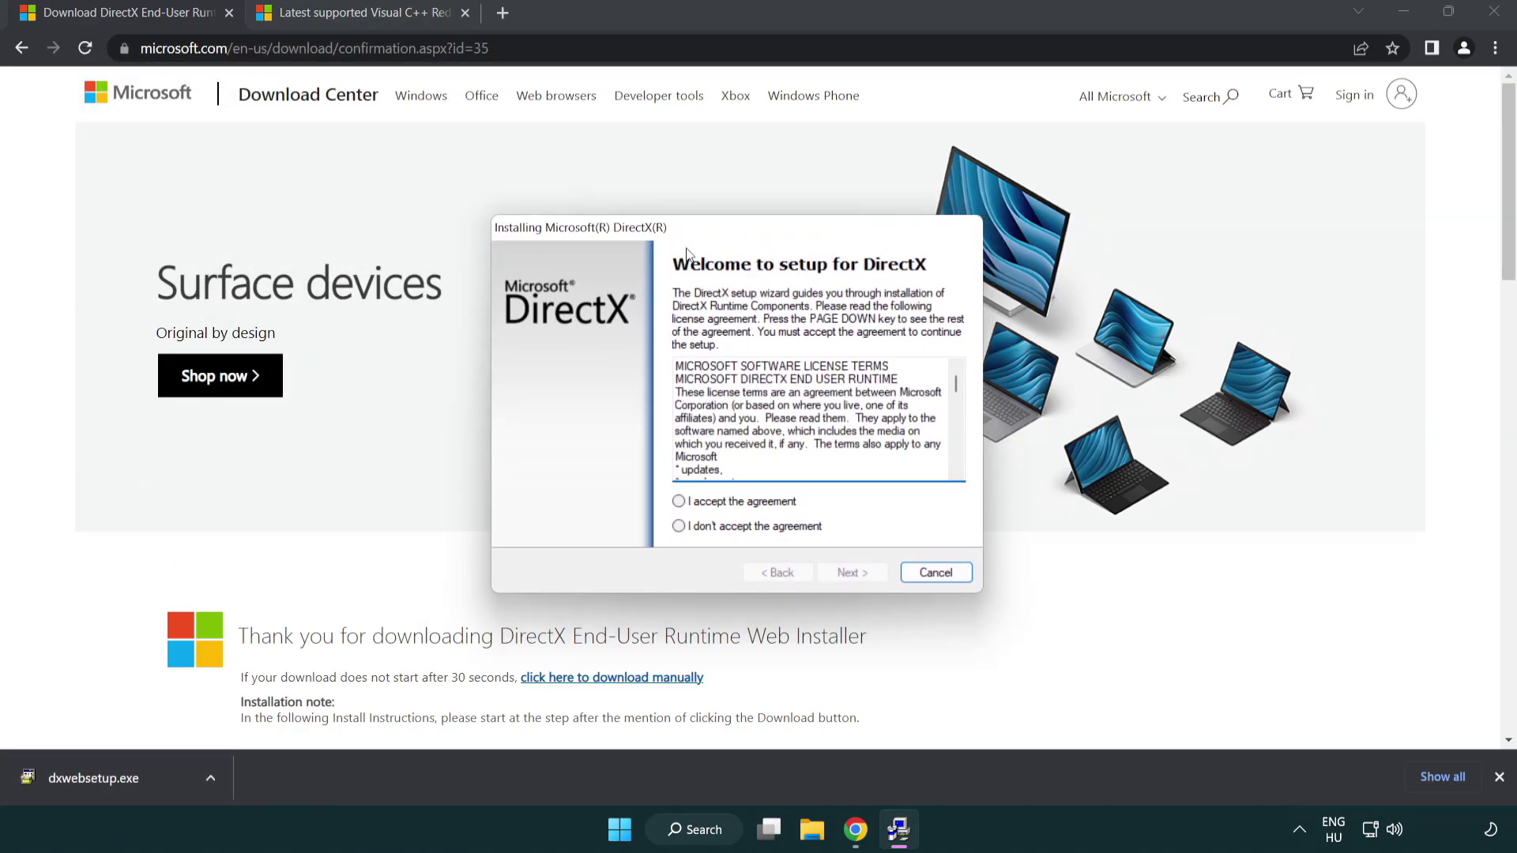
pyautogui.moveTo(956, 387); pyautogui.dragTo(956, 456)
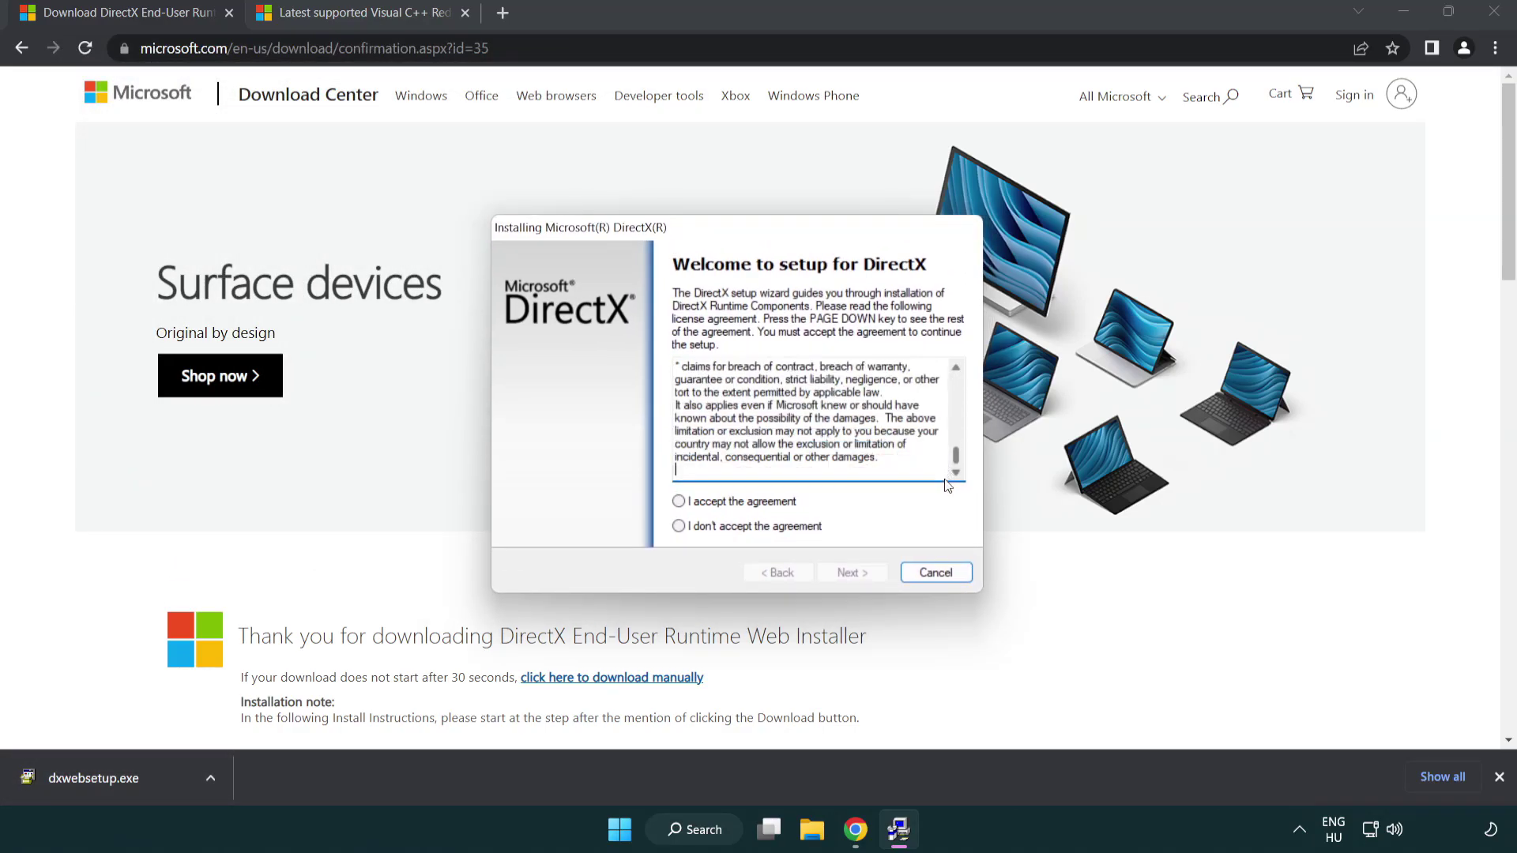
pyautogui.click(679, 502)
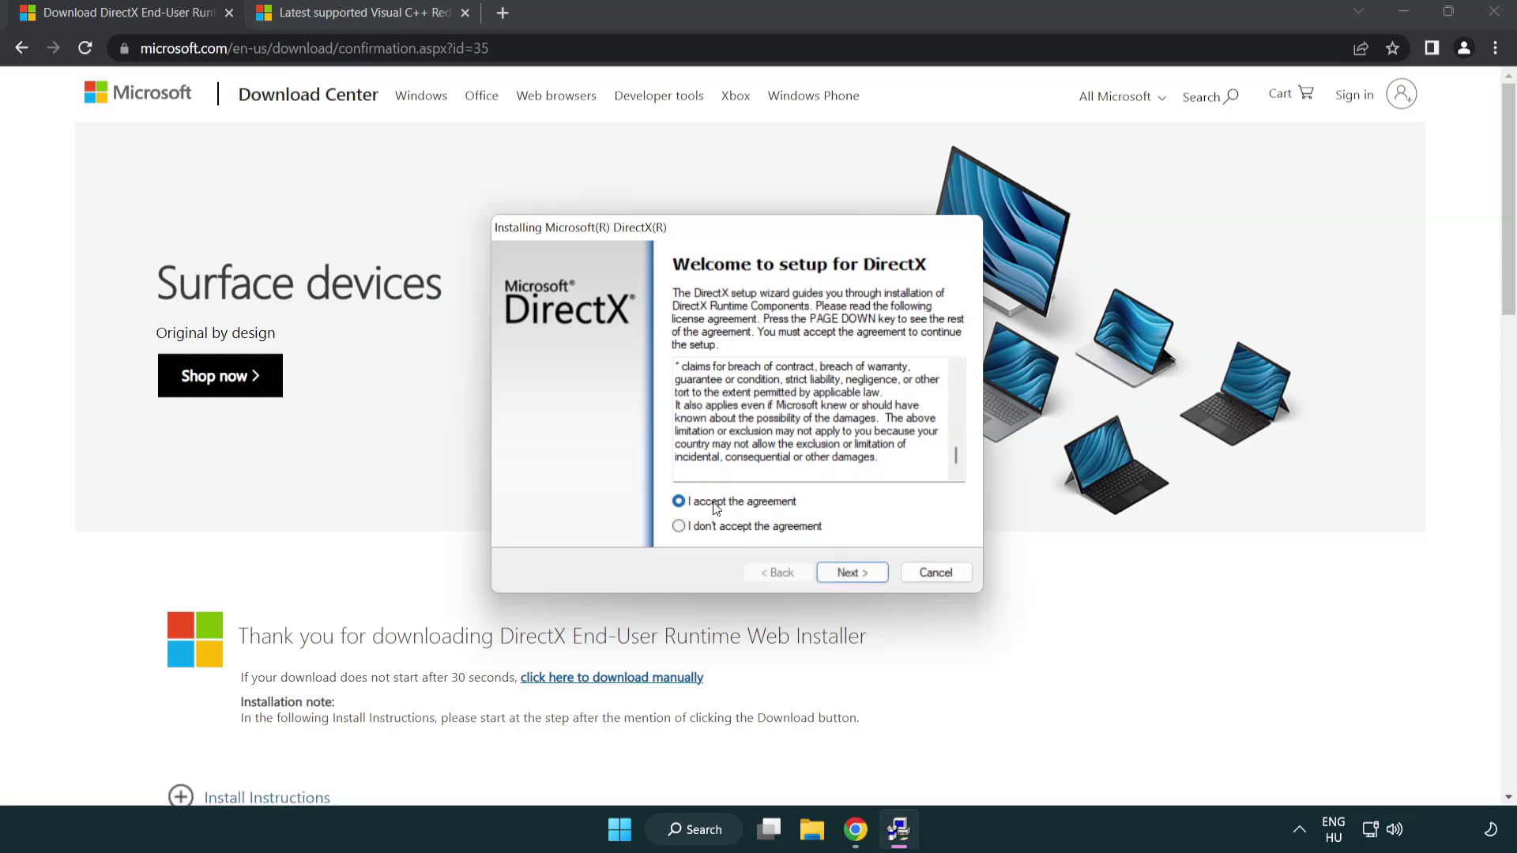
pyautogui.click(837, 575)
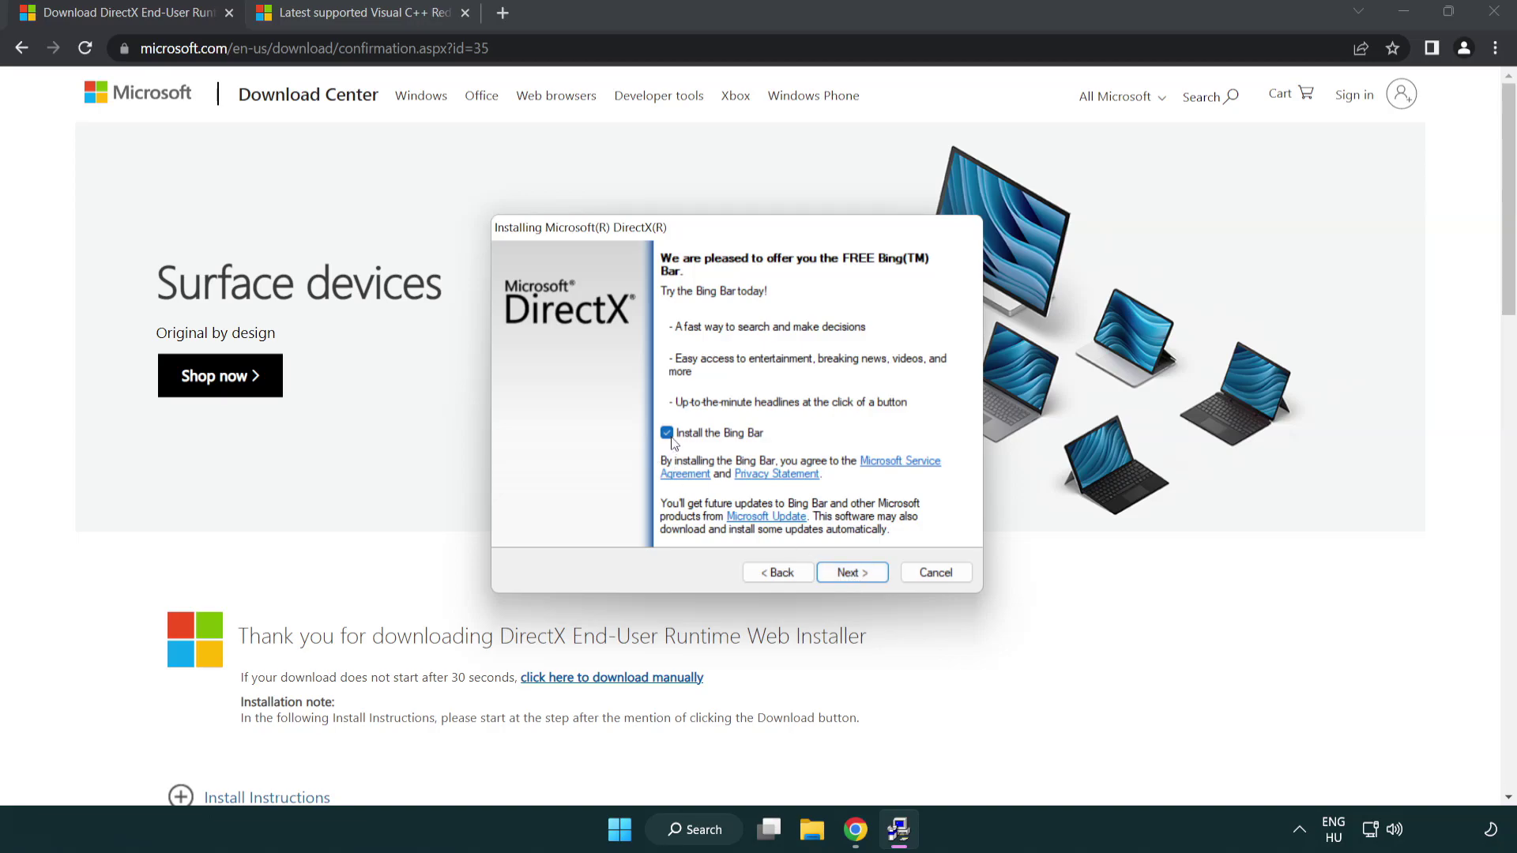
pyautogui.click(857, 574)
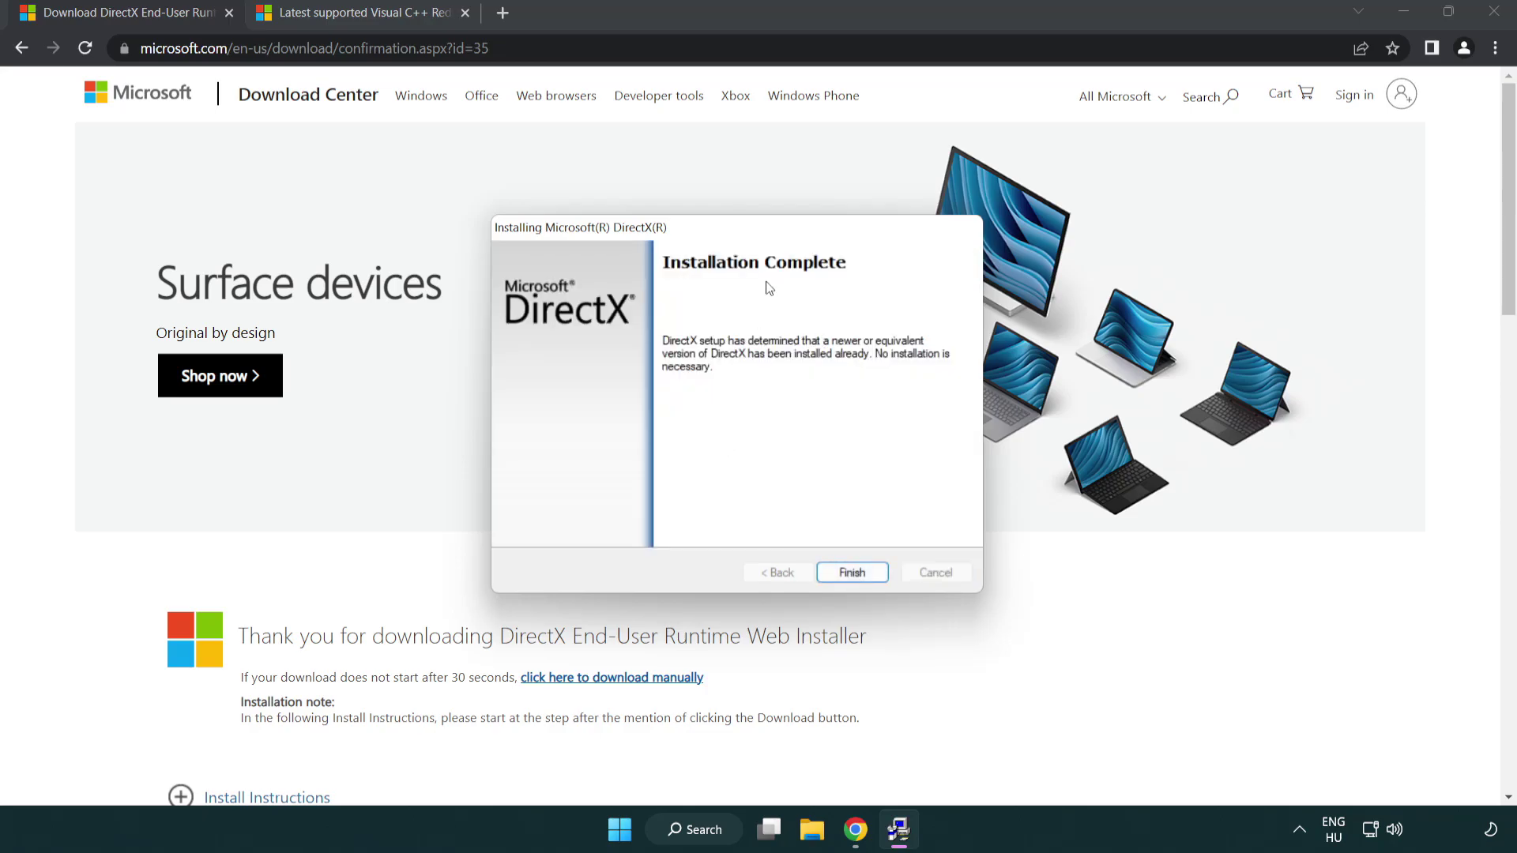
pyautogui.click(853, 571)
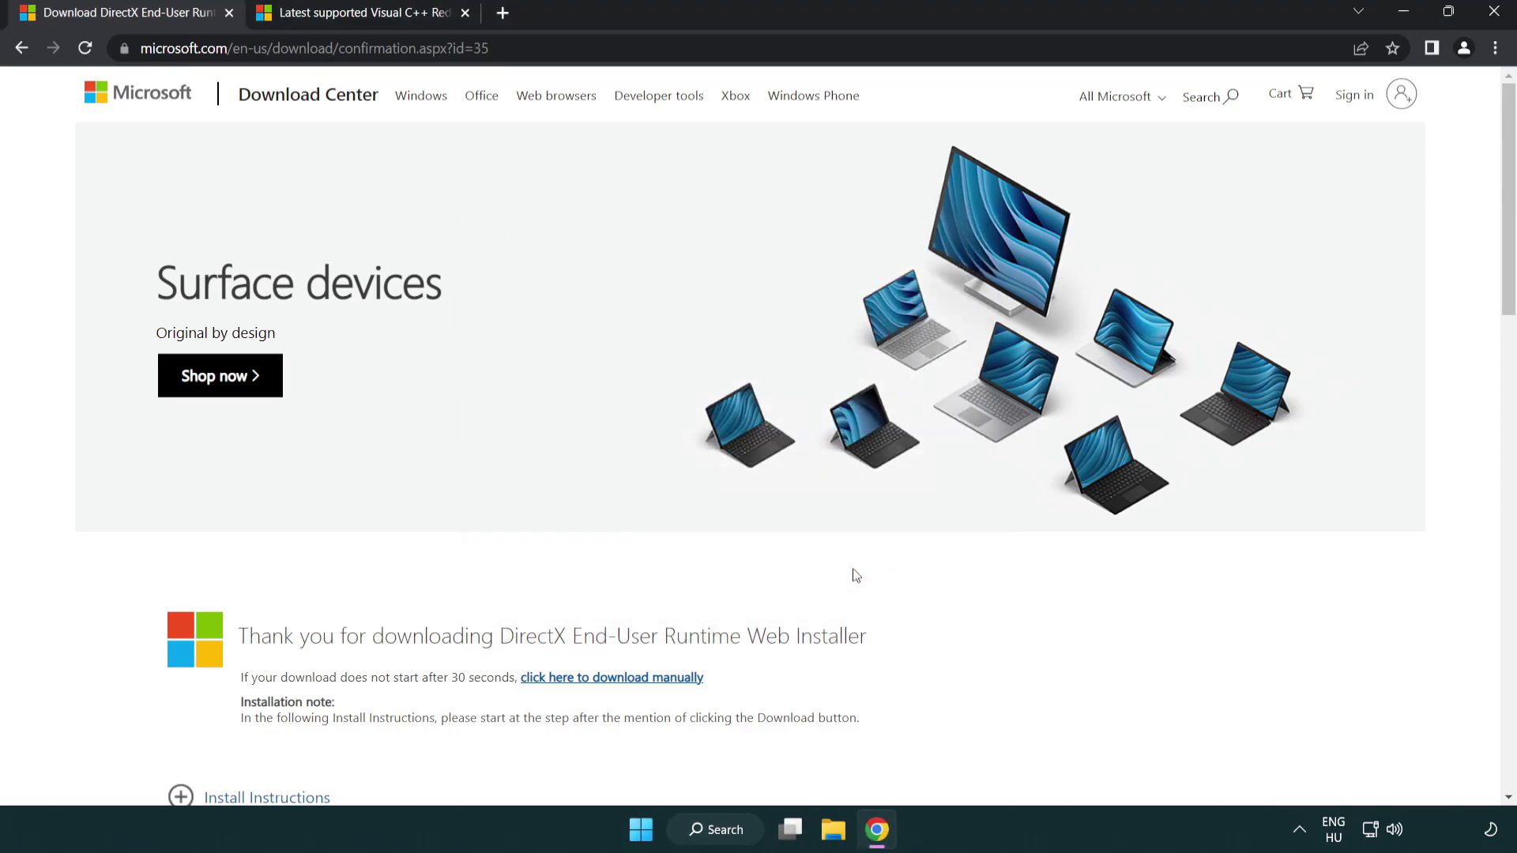
# Close the DirectX download tab and return to the Visual C++ Redistributable article.
pyautogui.click(229, 13)
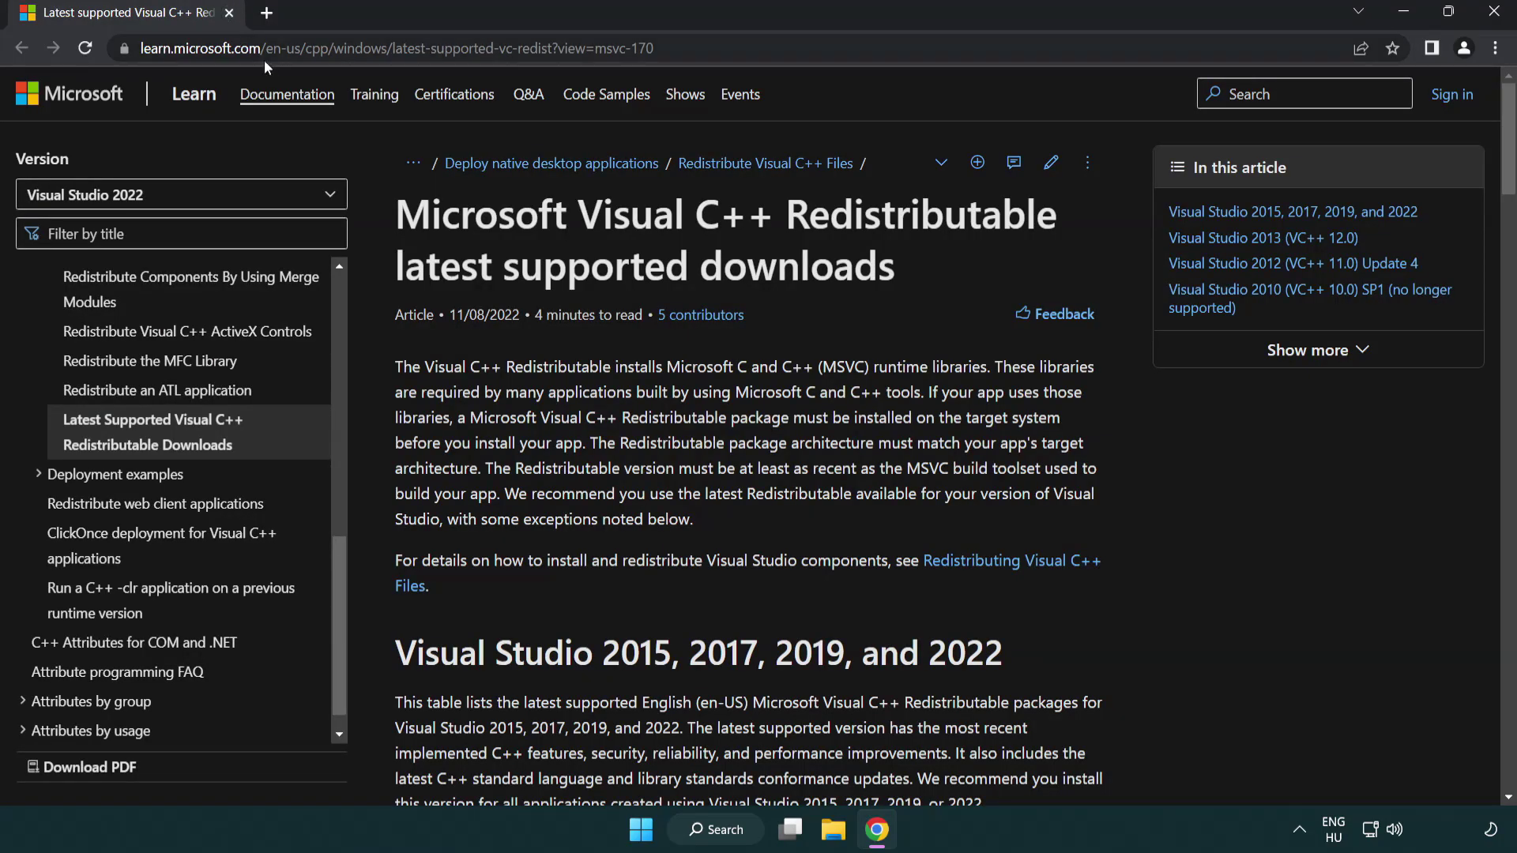
pyautogui.click(673, 48)
pyautogui.click(601, 48)
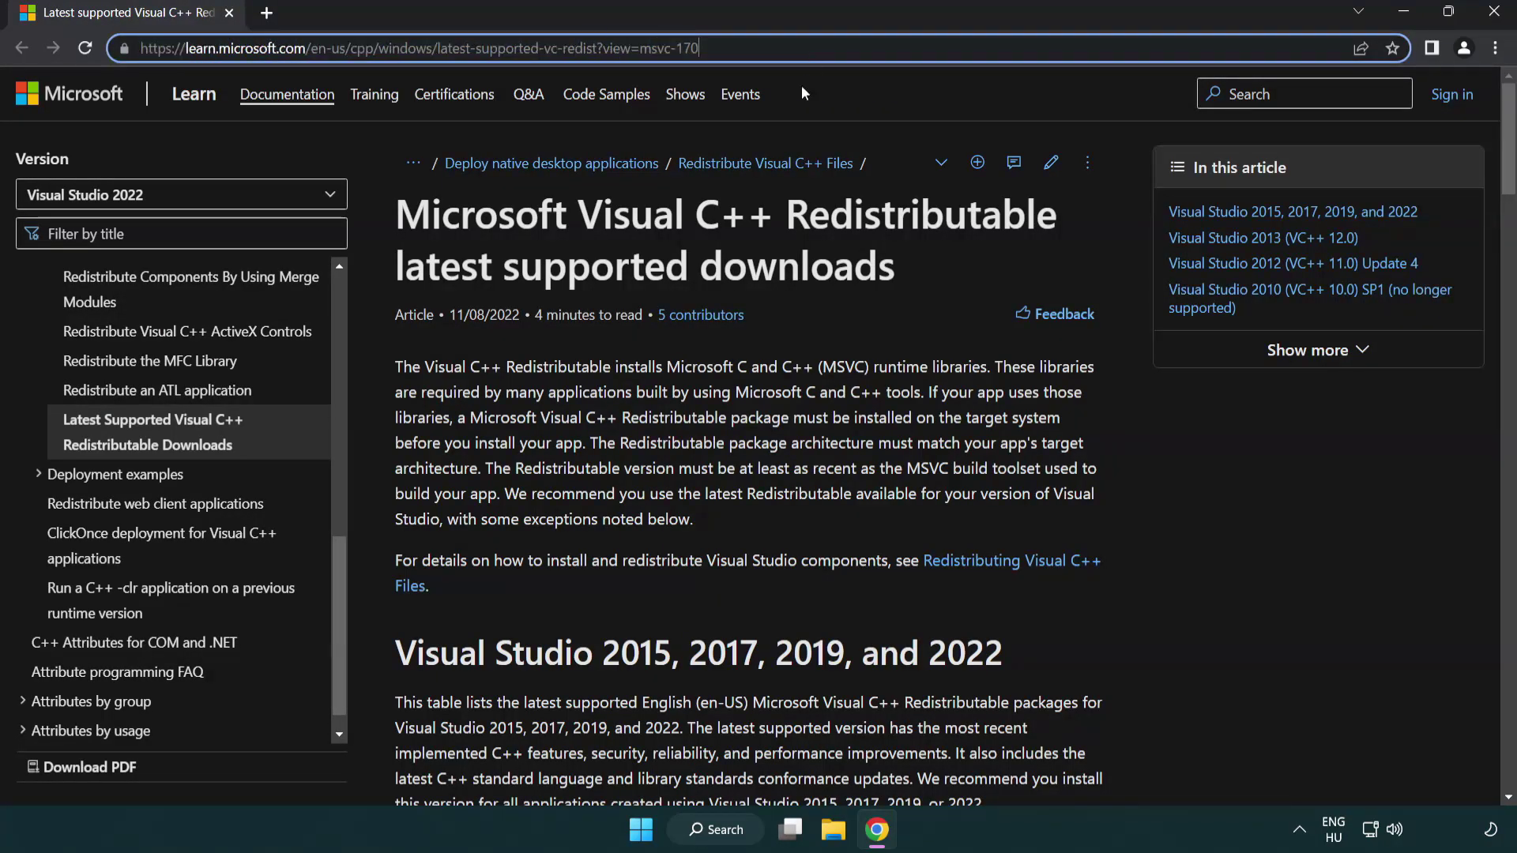
pyautogui.click(780, 259)
# Download the ARM64, x86 and x64 vc_redist installers from the Visual Studio 2015–2022 table.
pyautogui.scroll(-5, 780, 259)
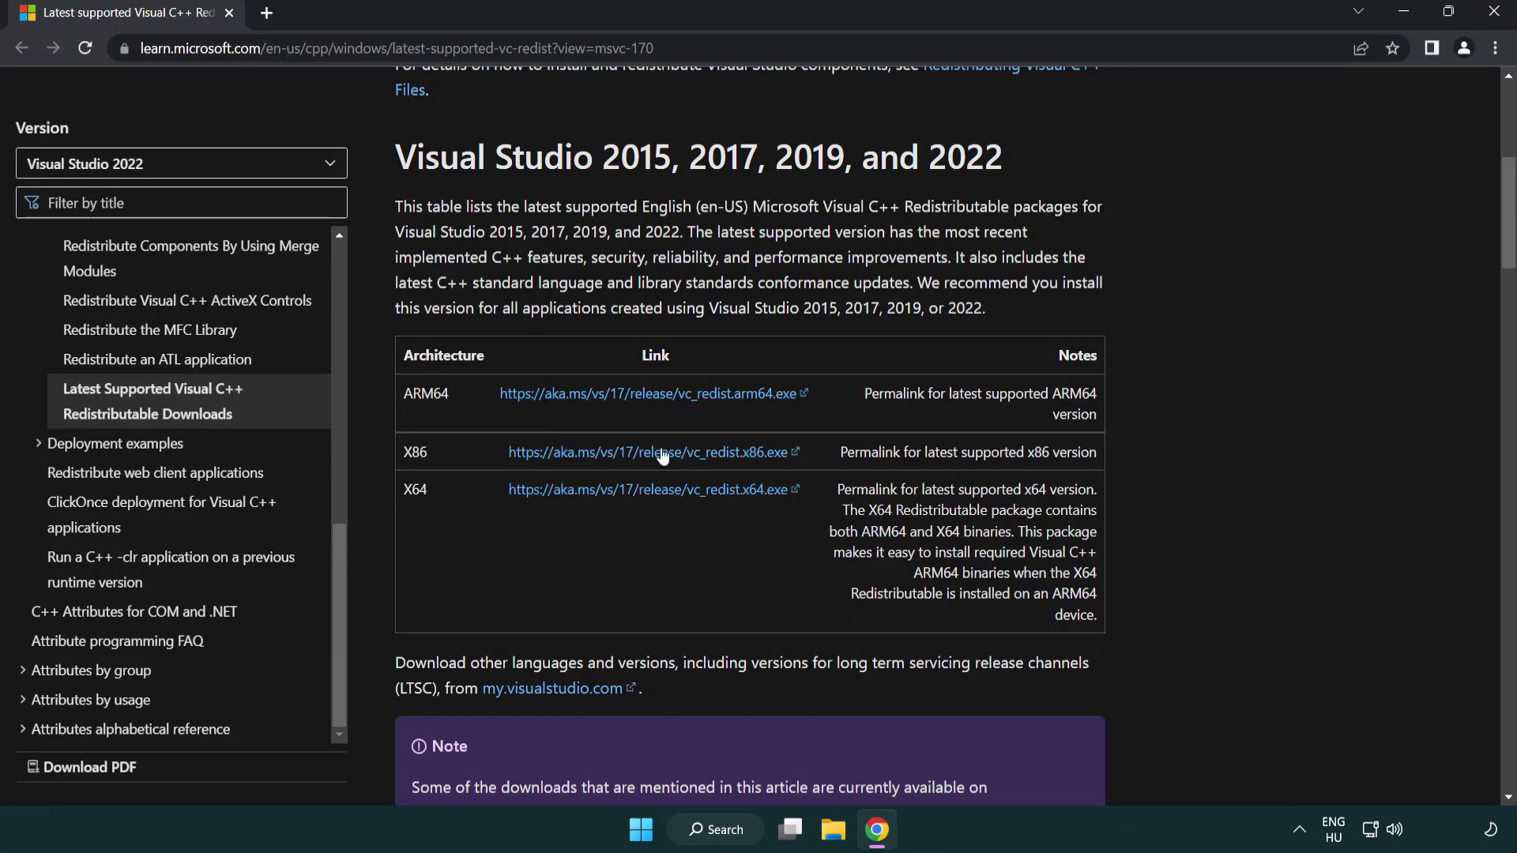
pyautogui.click(621, 395)
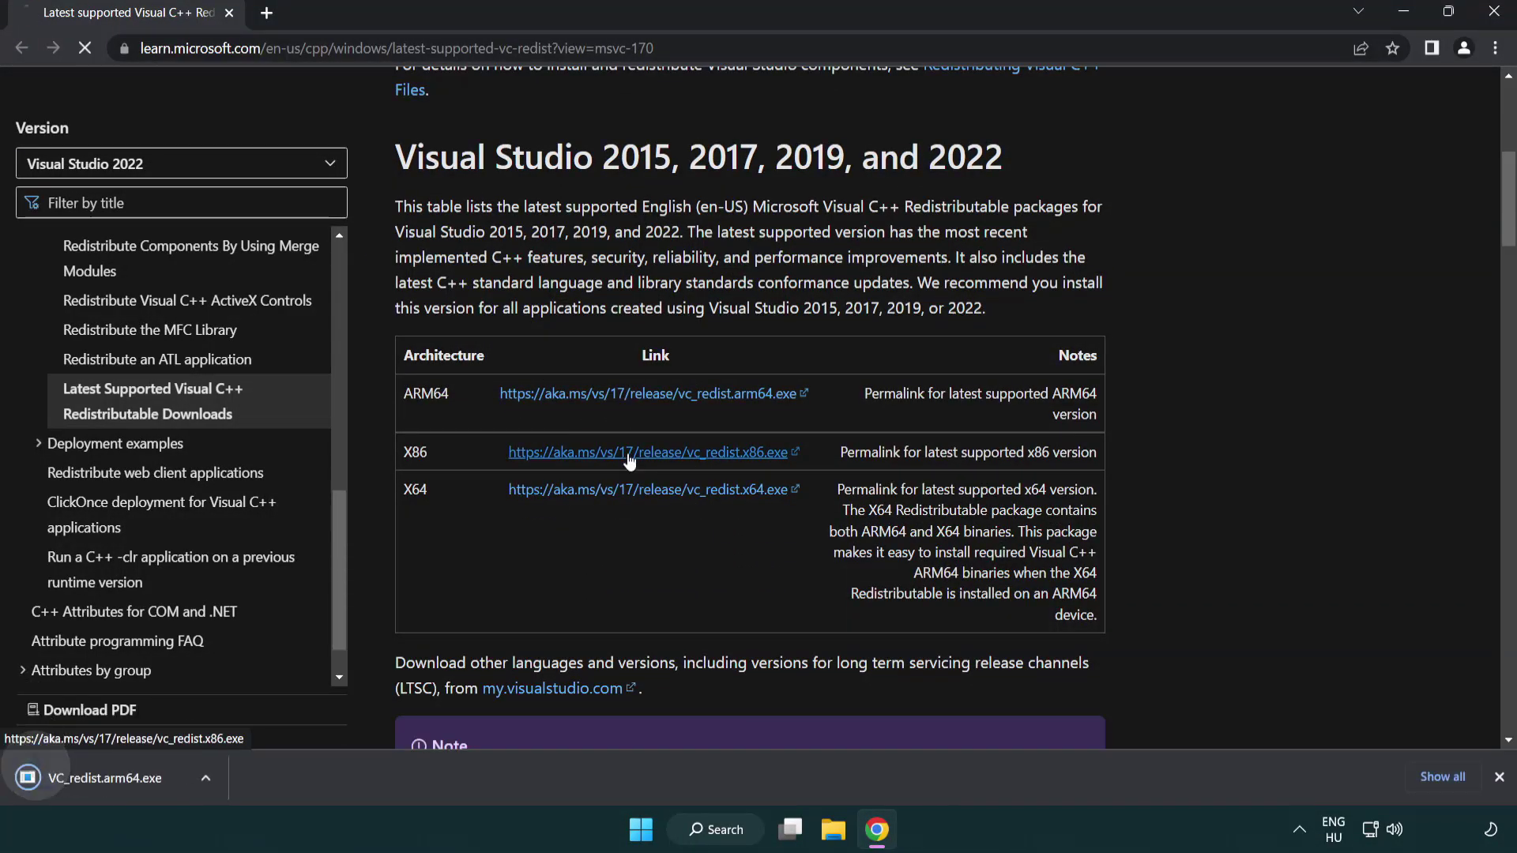
pyautogui.click(634, 491)
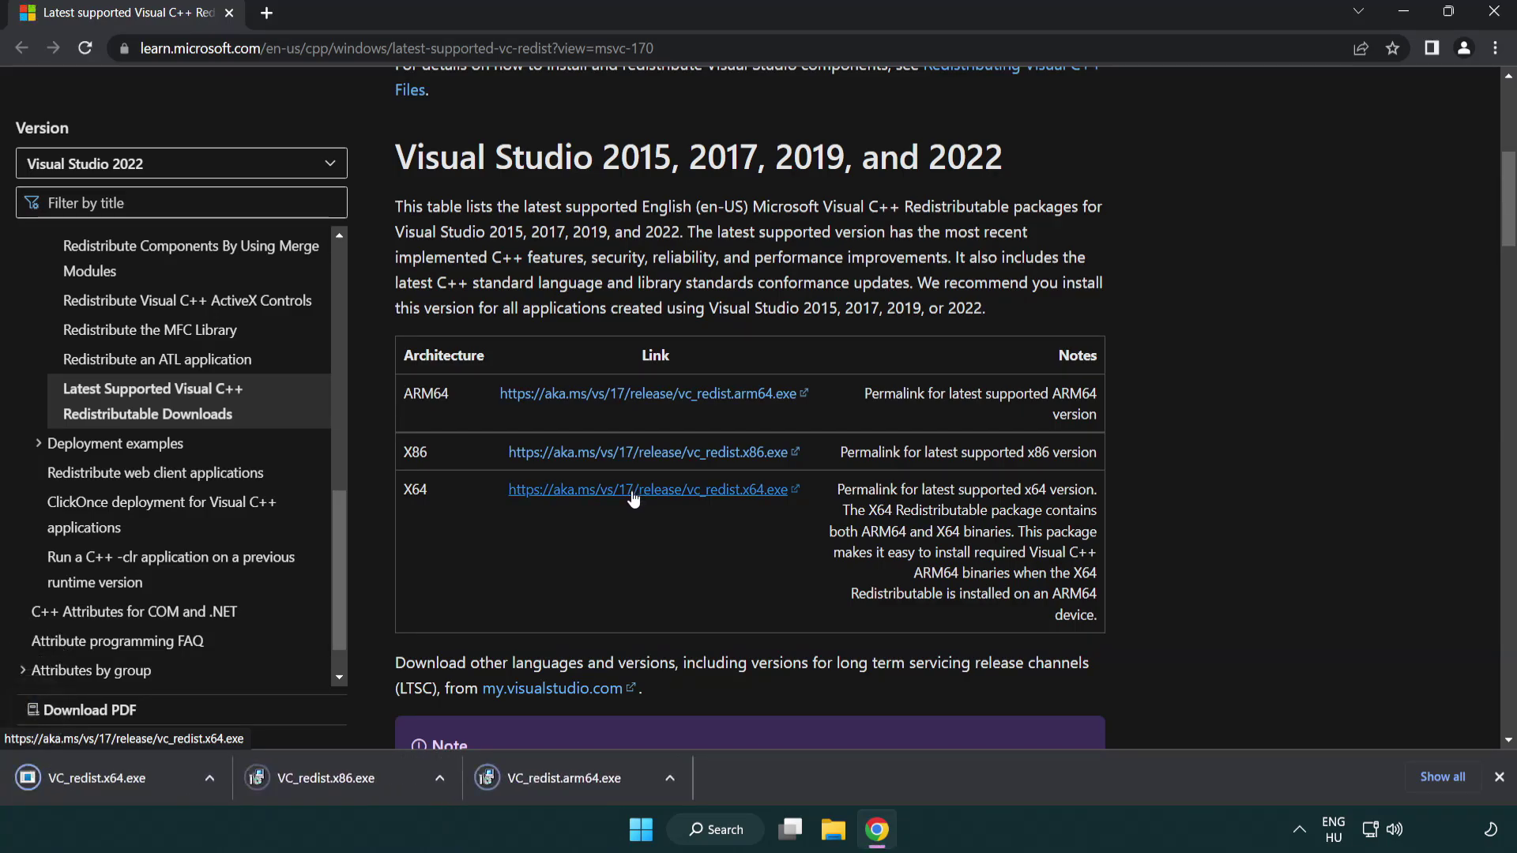
# Run VC_redist.arm64.exe, accept the license and install; close it after the unsupported-processor failure.
pyautogui.click(580, 786)
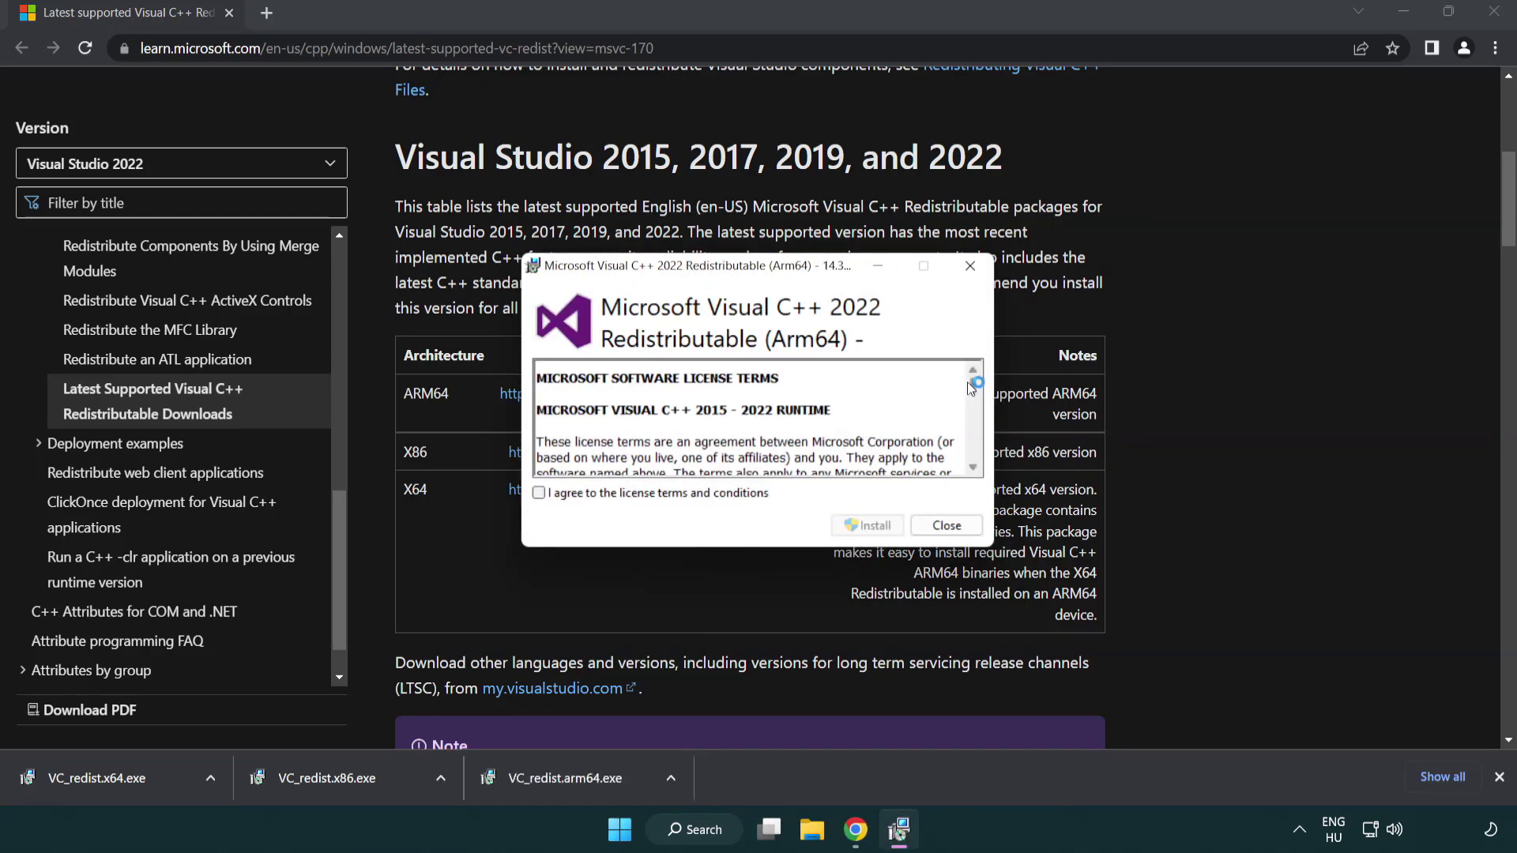
pyautogui.moveTo(970, 382); pyautogui.dragTo(978, 462)
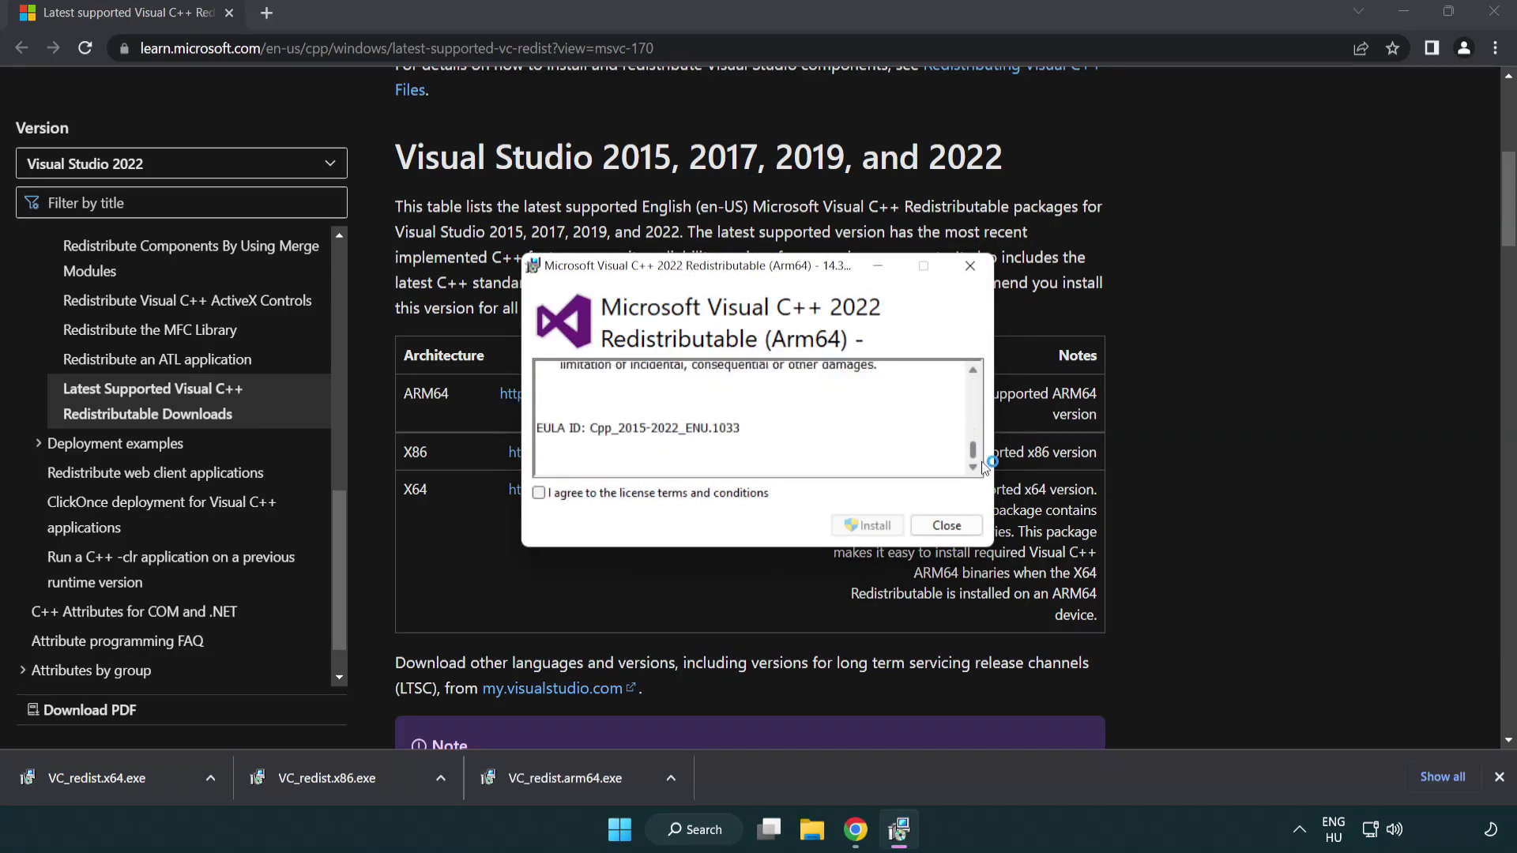
pyautogui.click(538, 492)
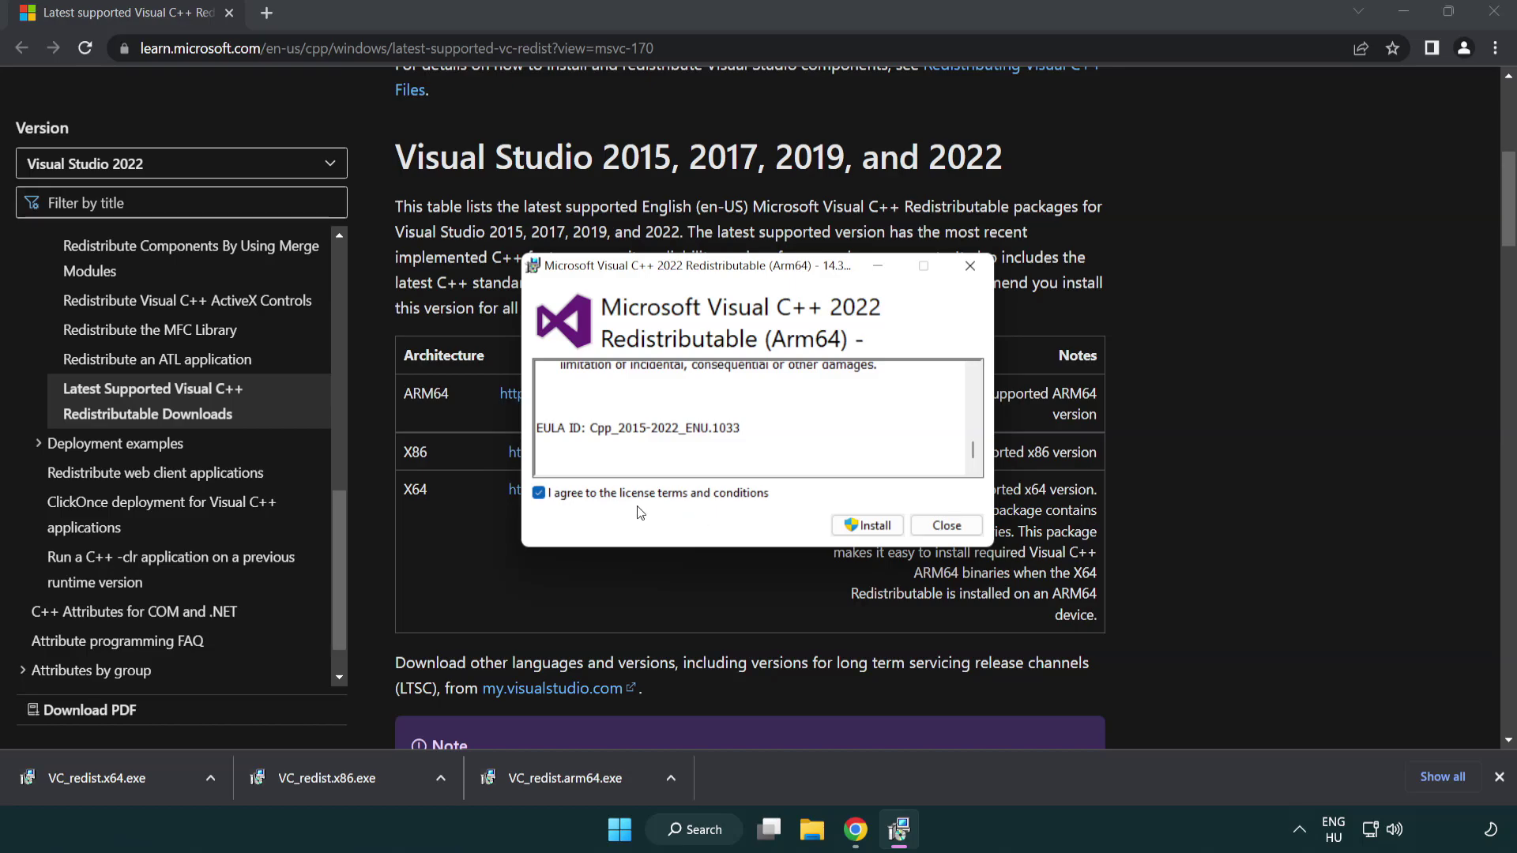
pyautogui.click(845, 524)
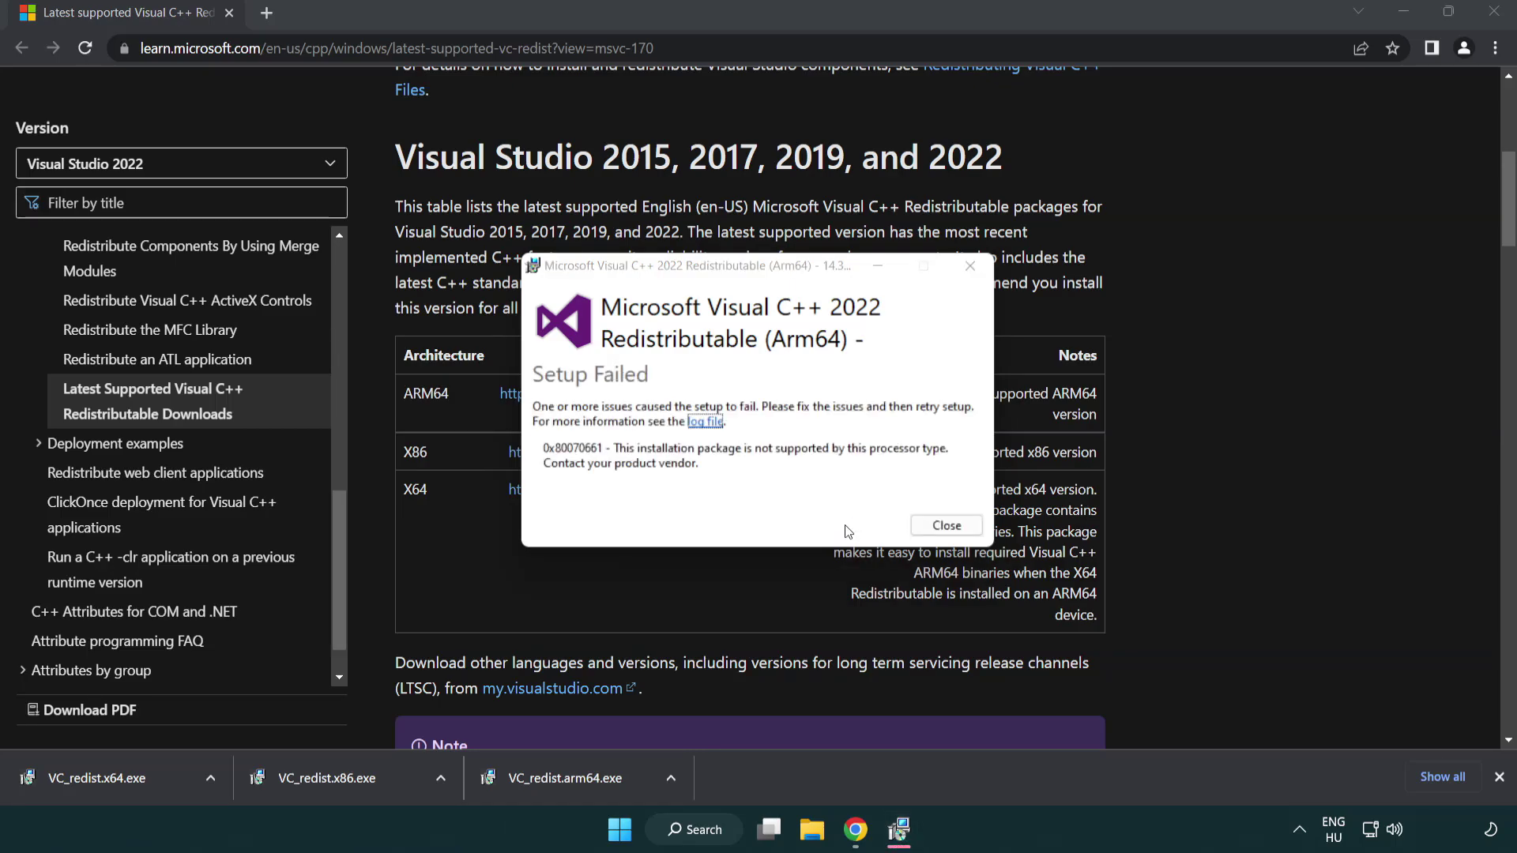
pyautogui.click(947, 527)
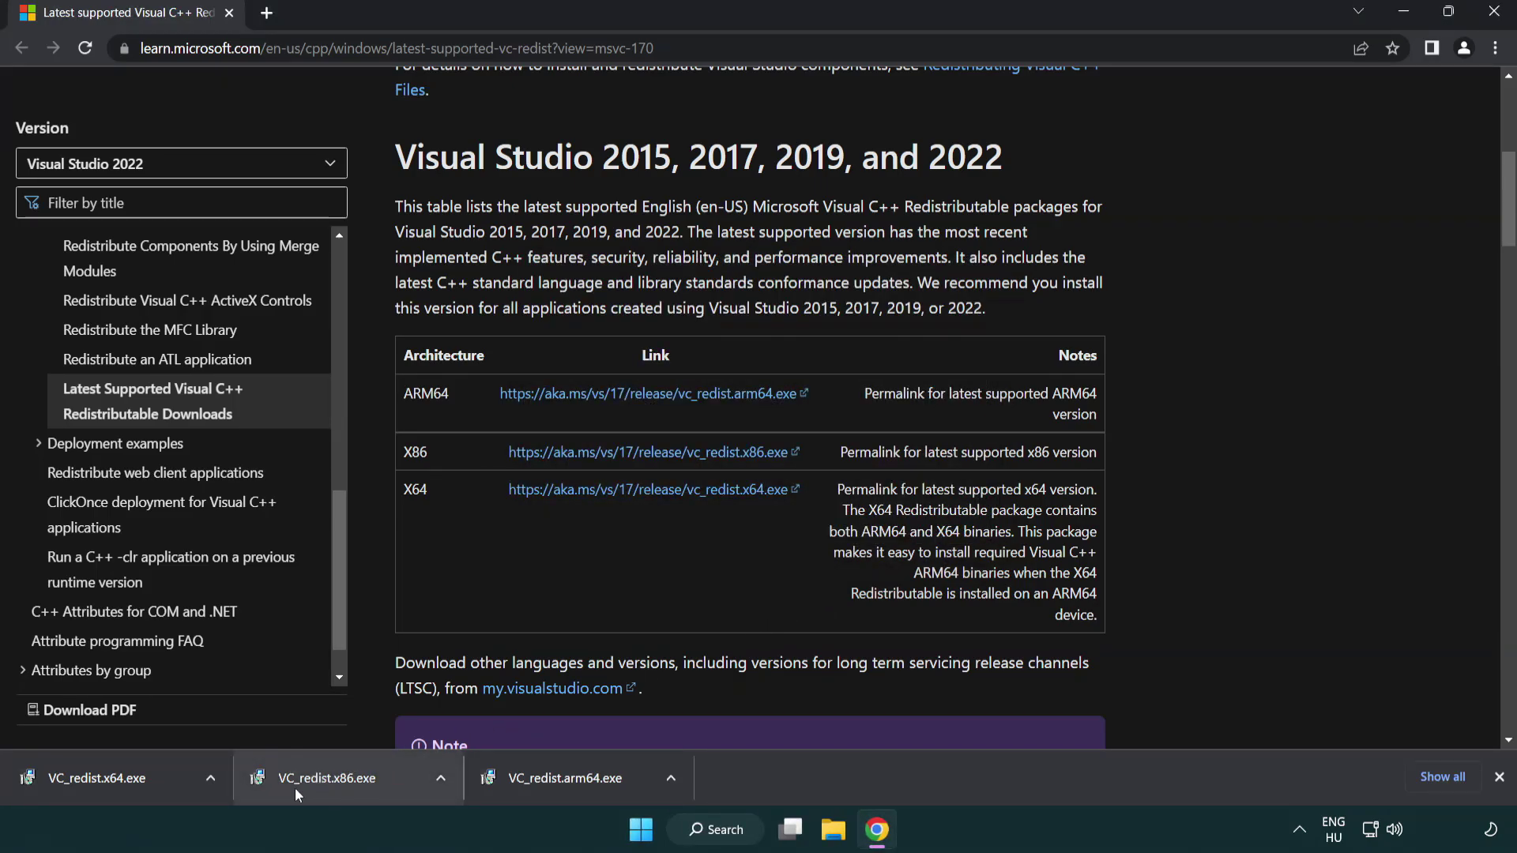
# Install VC_redist.x86.exe and VC_redist.x64.exe, closing each success dialog without restarting.
pyautogui.click(339, 787)
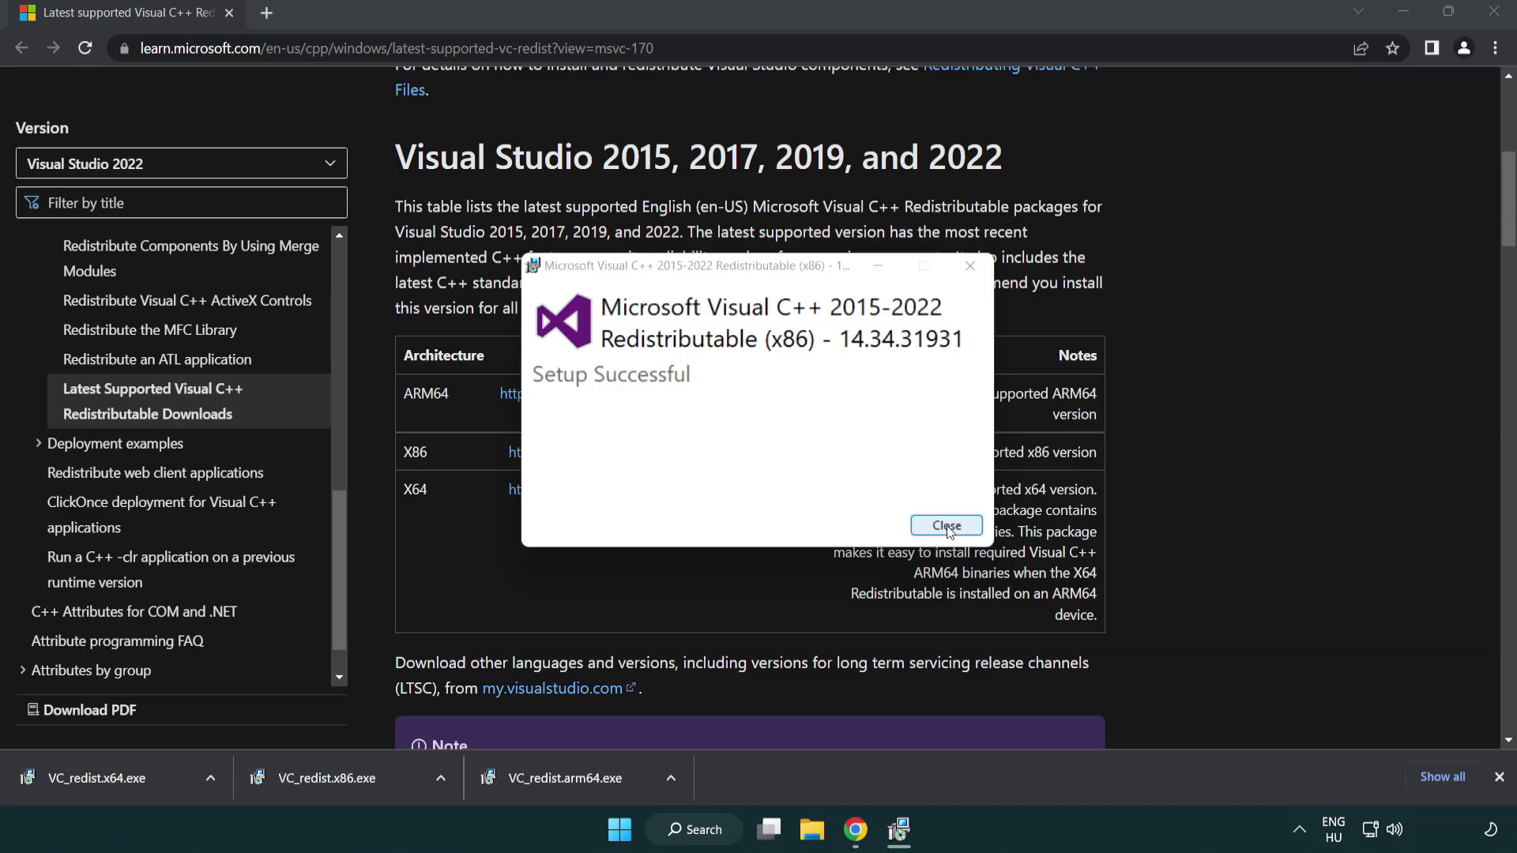
pyautogui.click(946, 526)
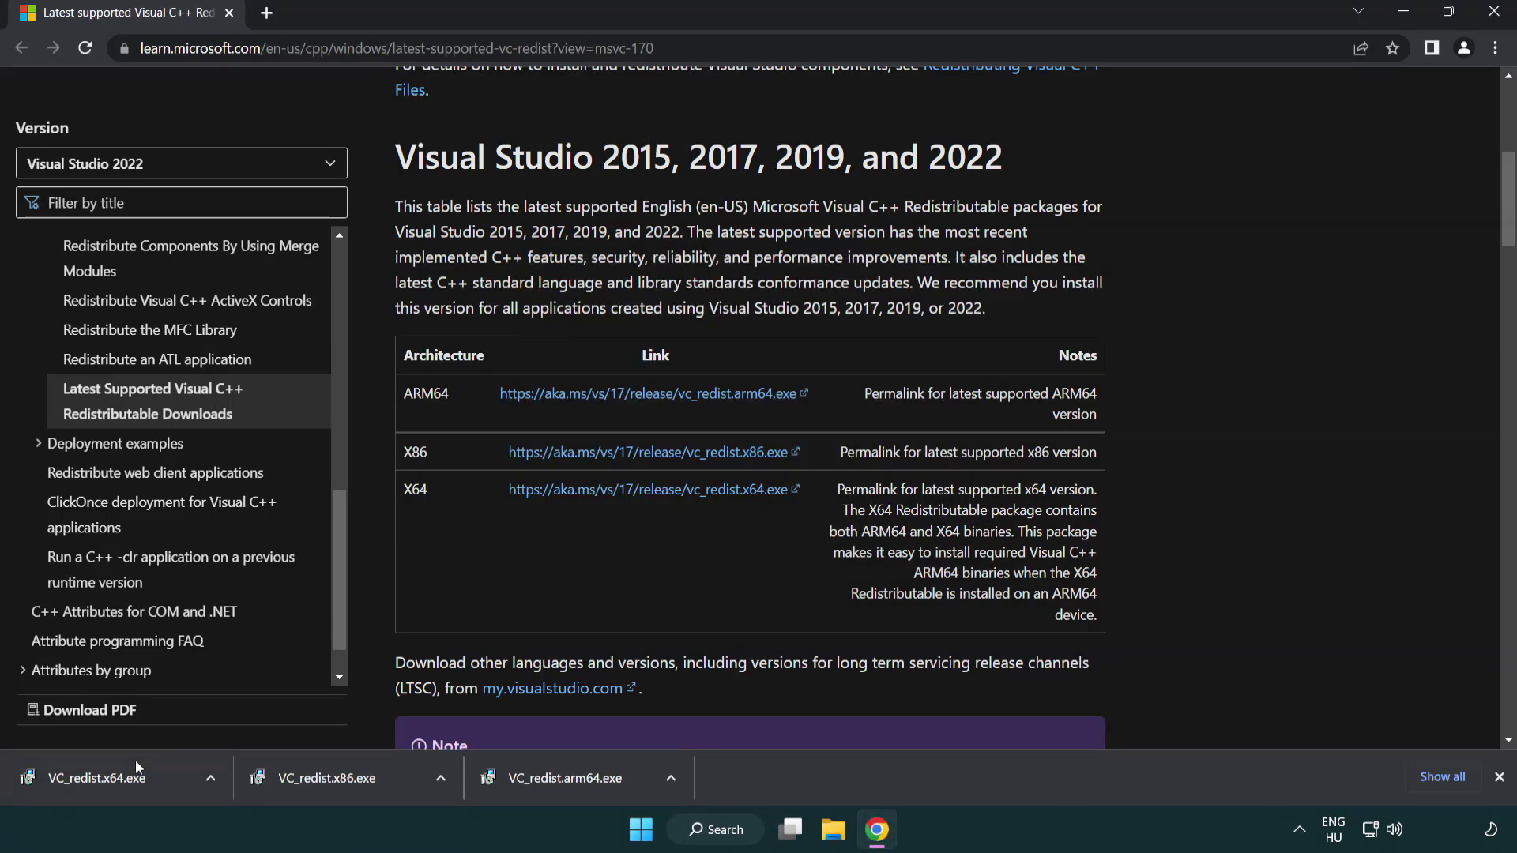
pyautogui.click(114, 778)
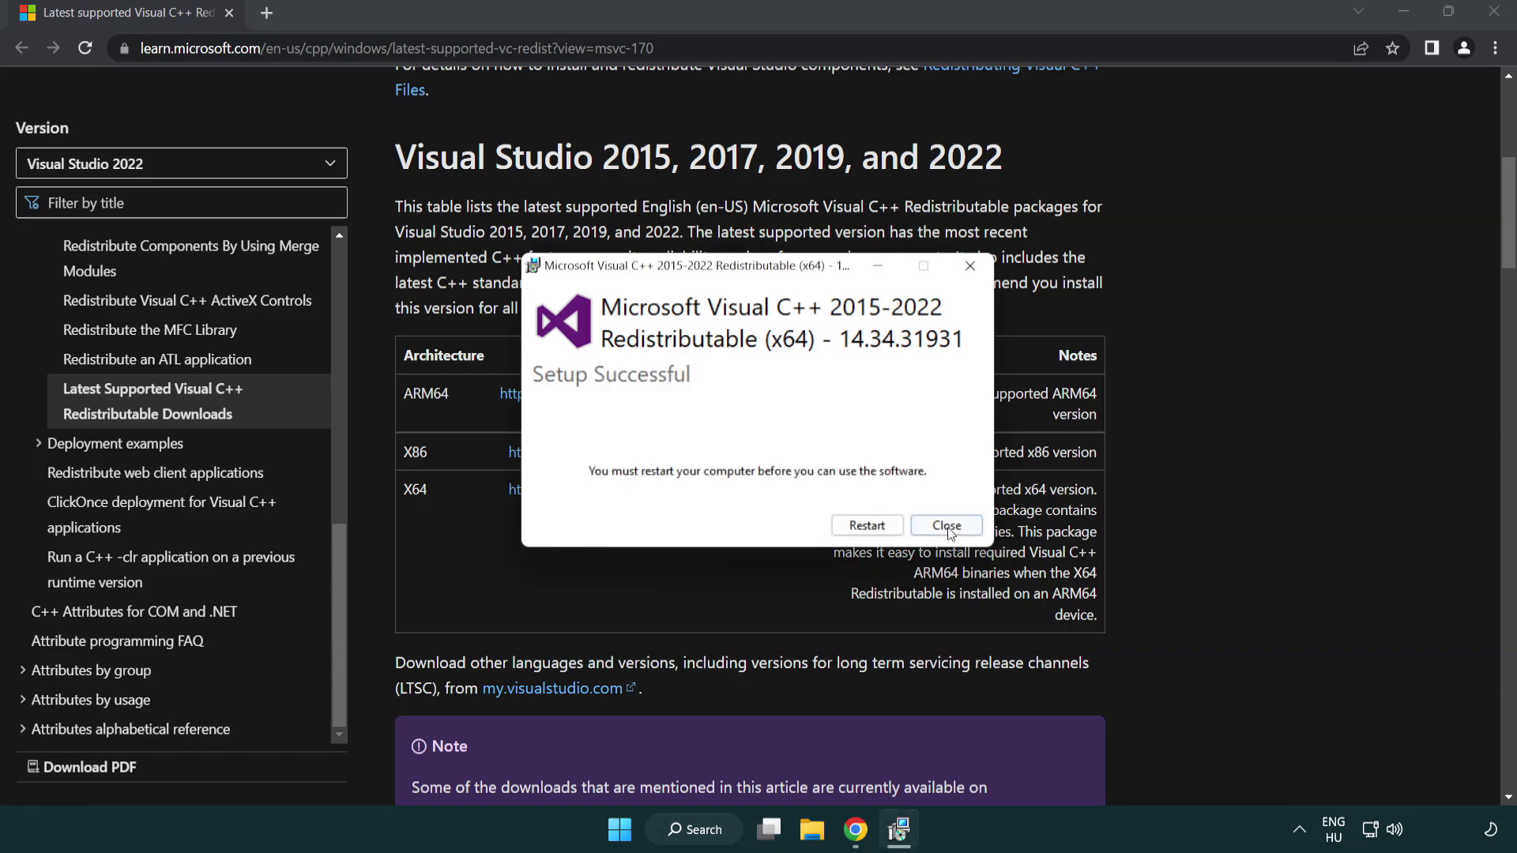
pyautogui.click(946, 526)
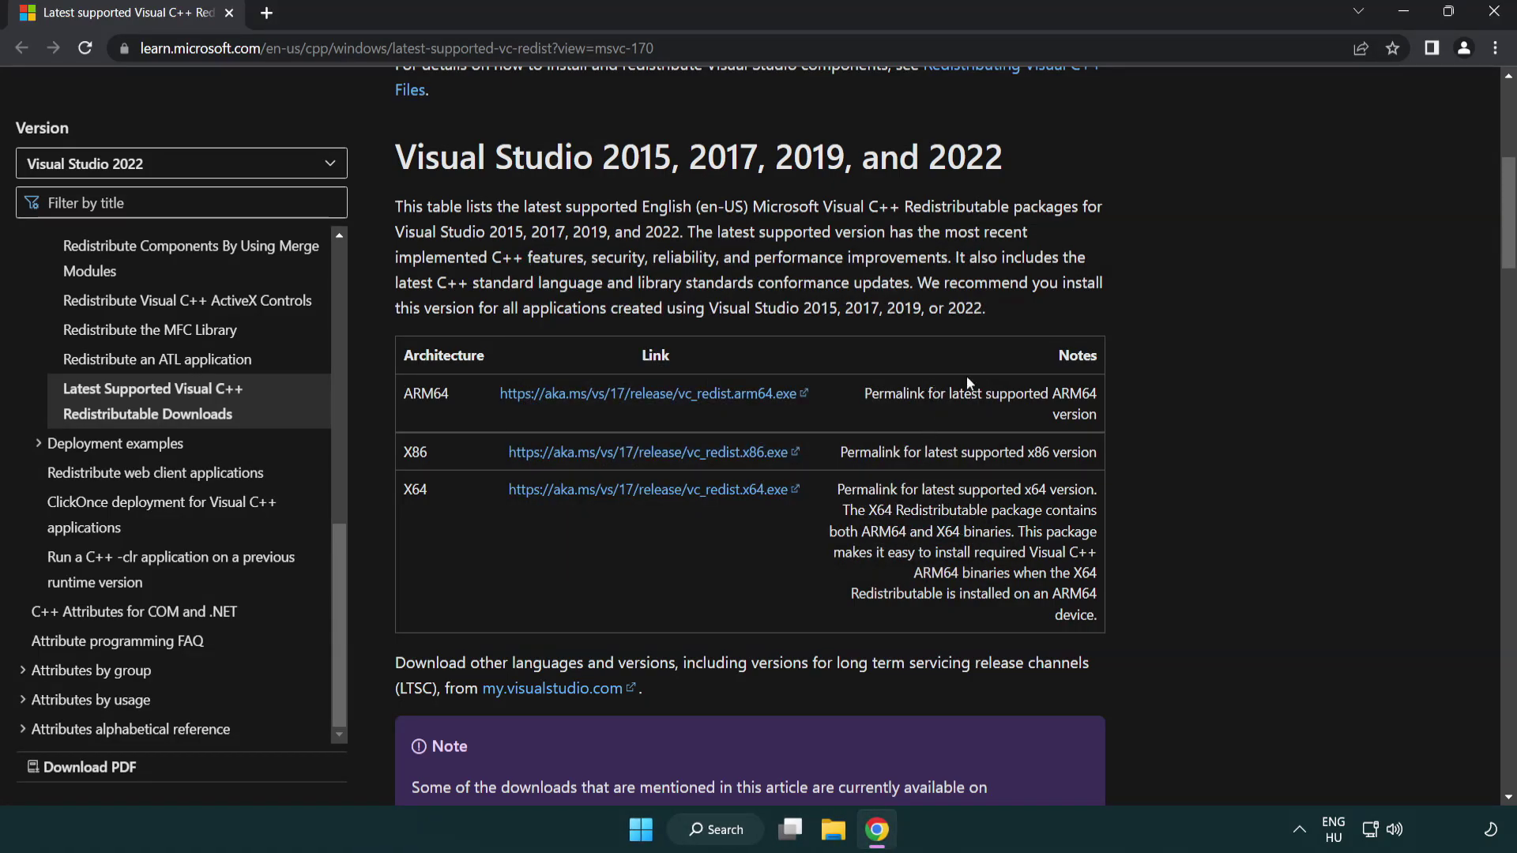
# Close Chrome and launch Command Prompt as administrator by searching 'cmd'.
pyautogui.click(1495, 14)
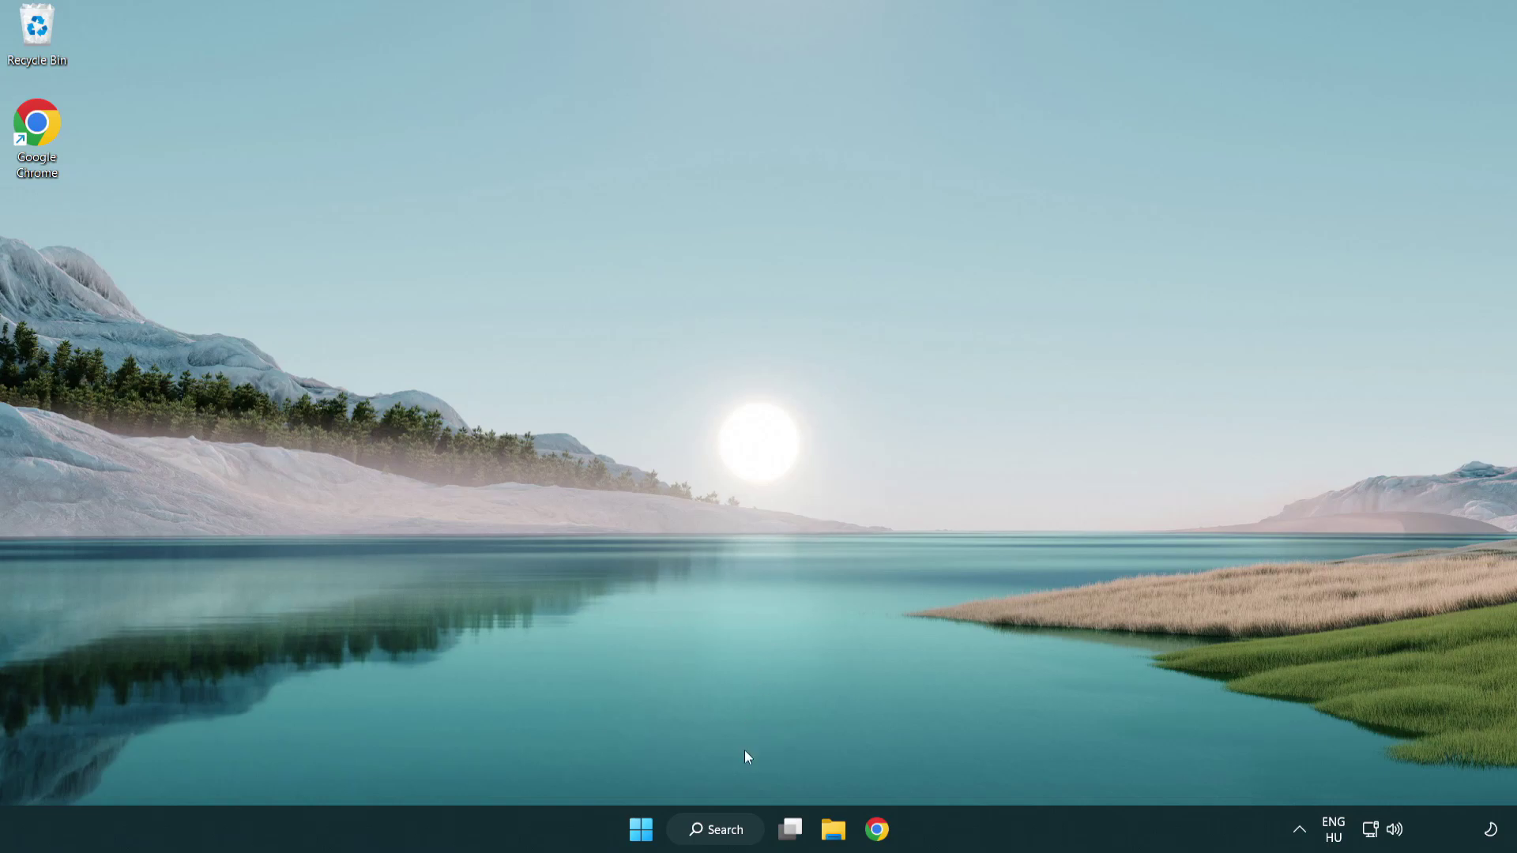
pyautogui.click(709, 834)
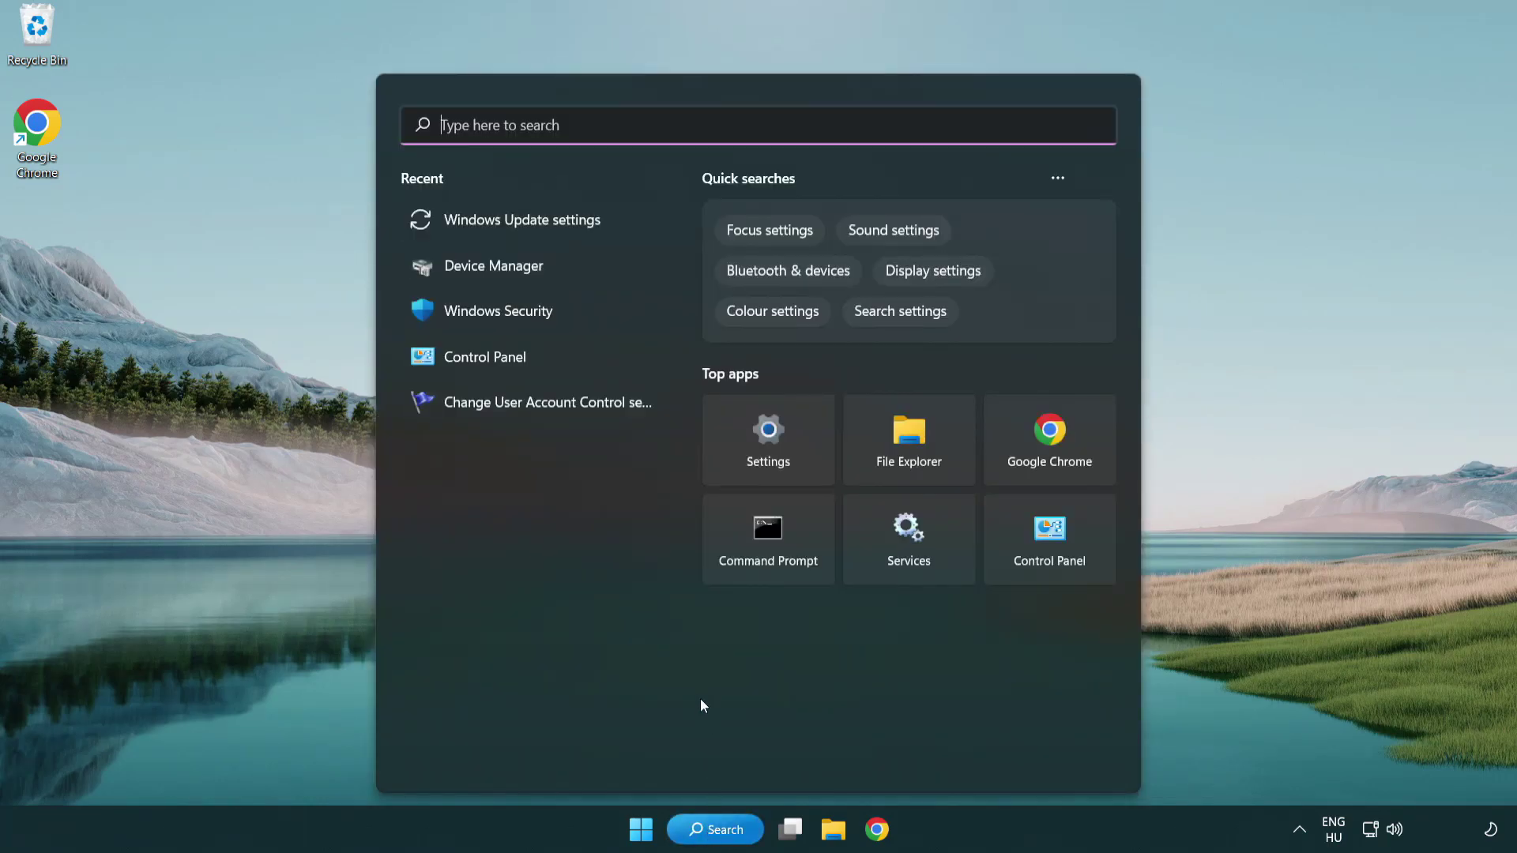
pyautogui.write('cm')
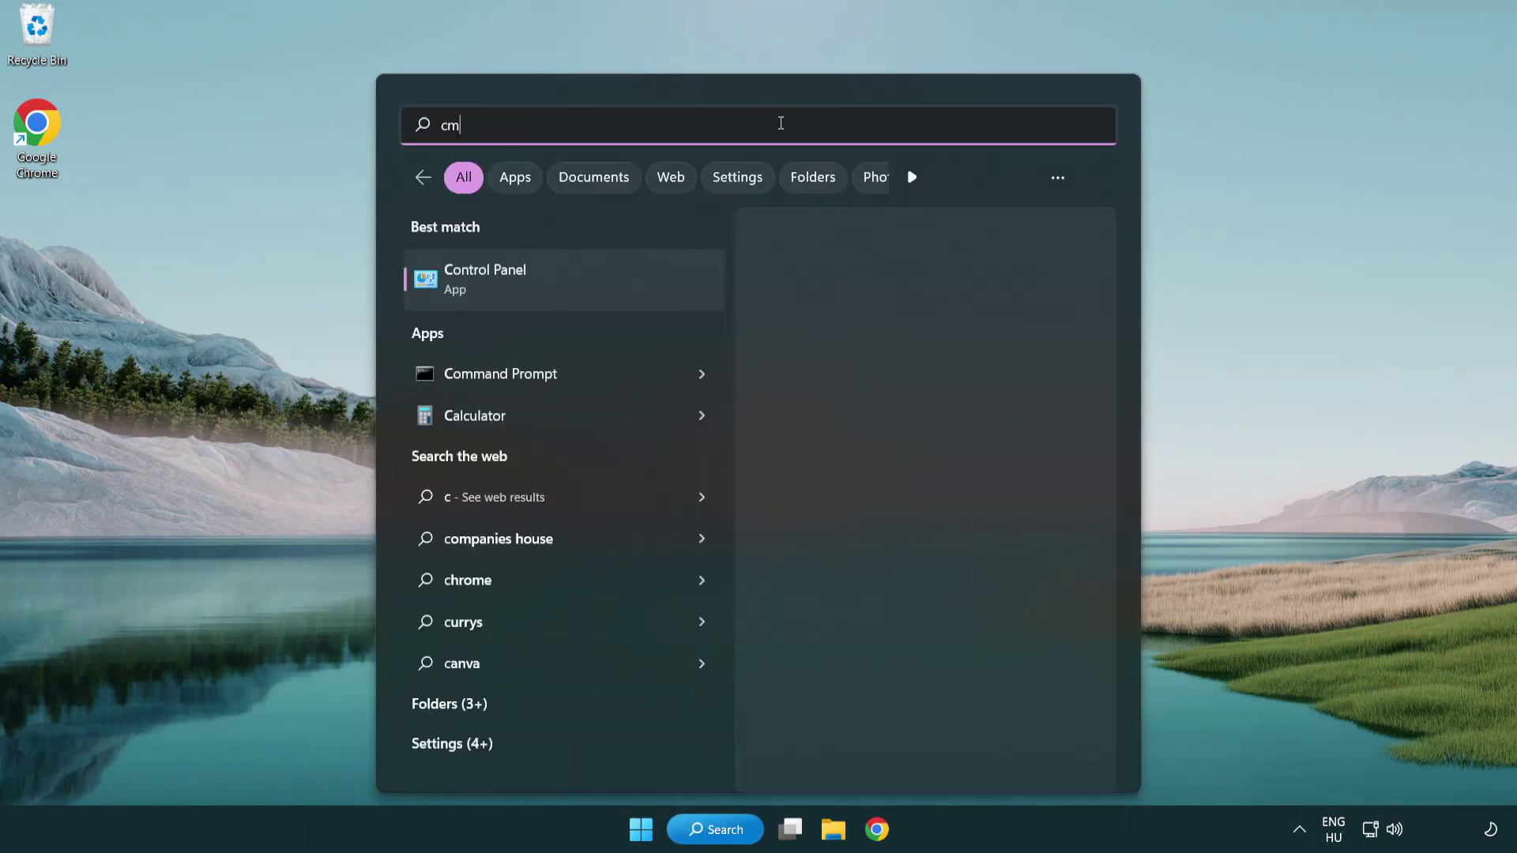
pyautogui.write('d')
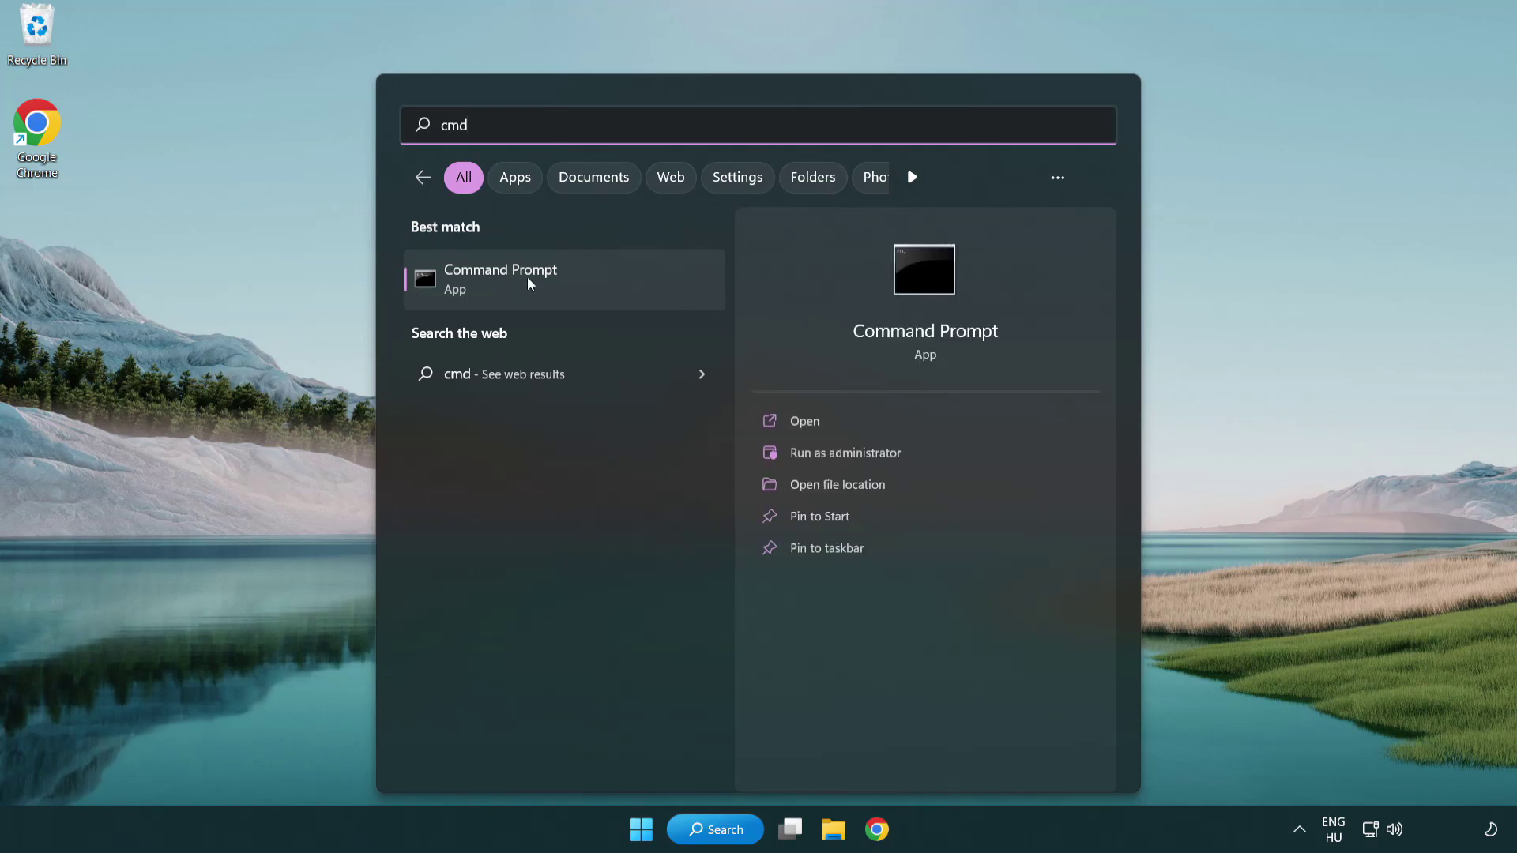
pyautogui.rightClick(581, 286)
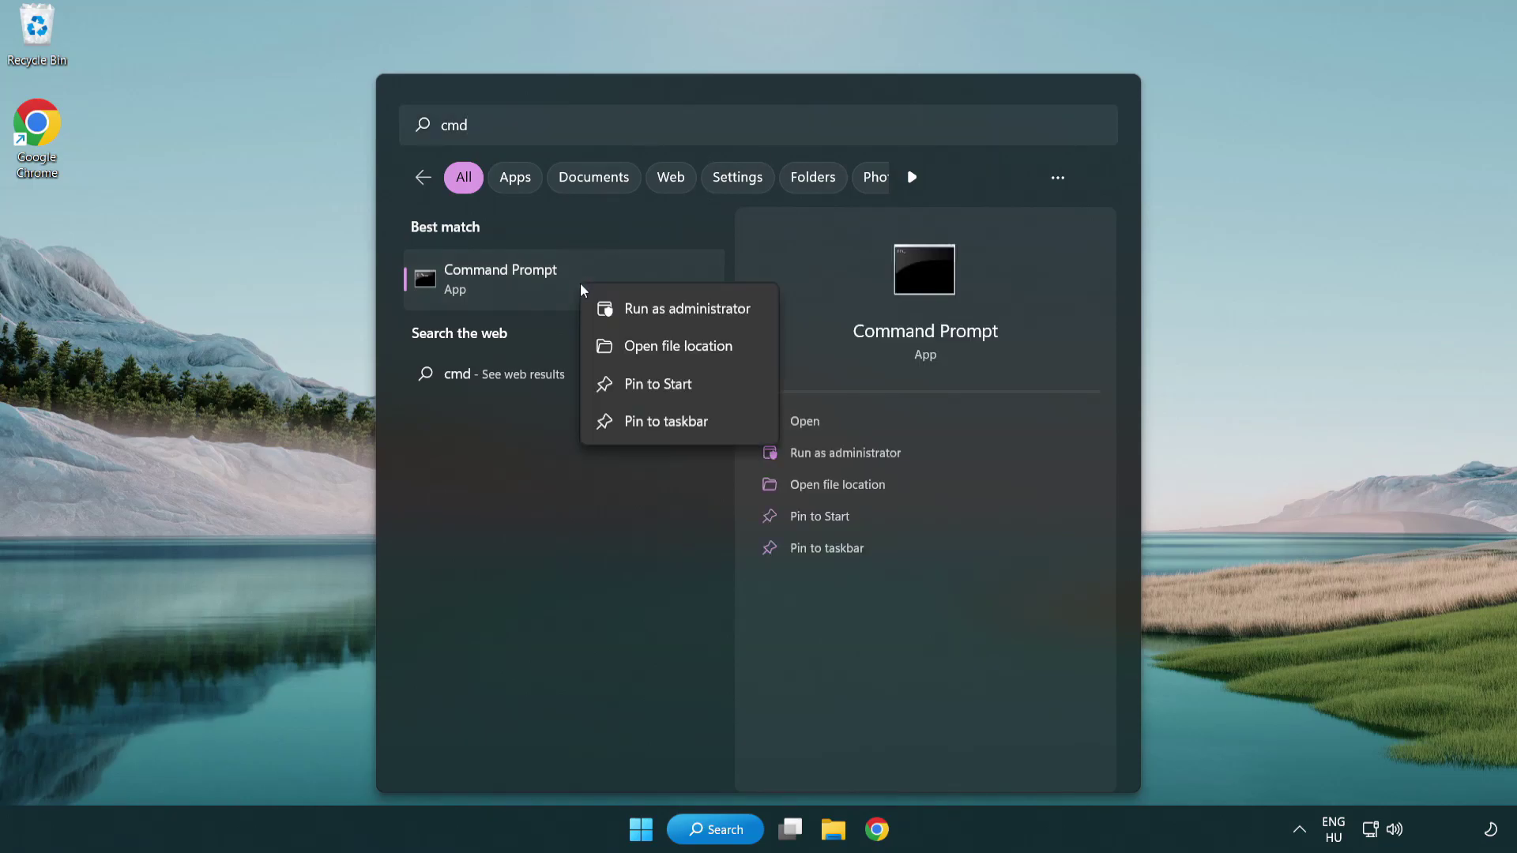
pyautogui.click(684, 315)
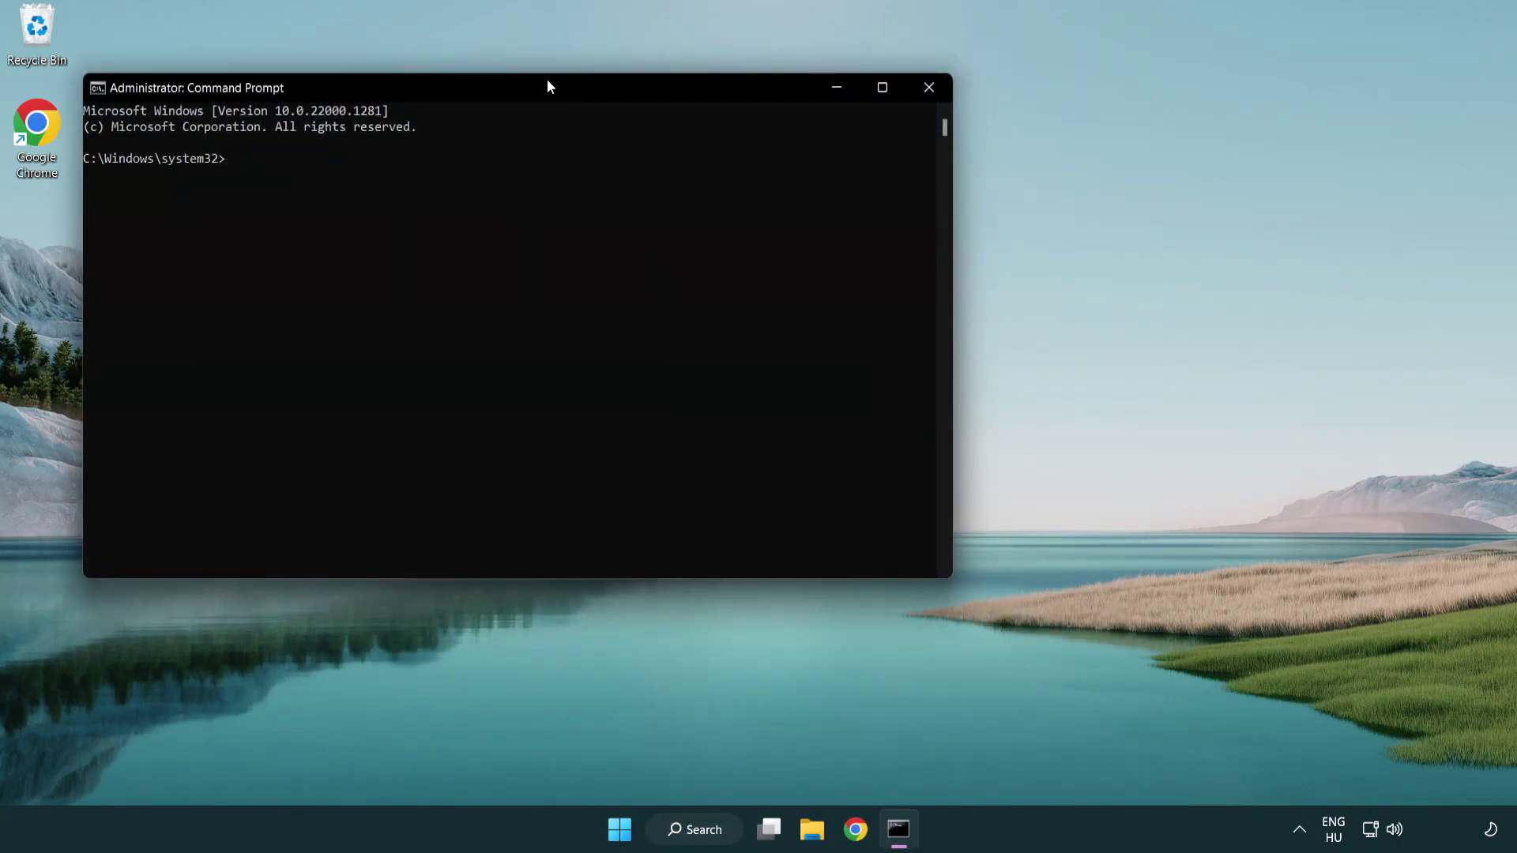
# Run sfc /scannow and let verification reach 100% with no integrity violations.
pyautogui.moveTo(549, 87); pyautogui.dragTo(765, 161)
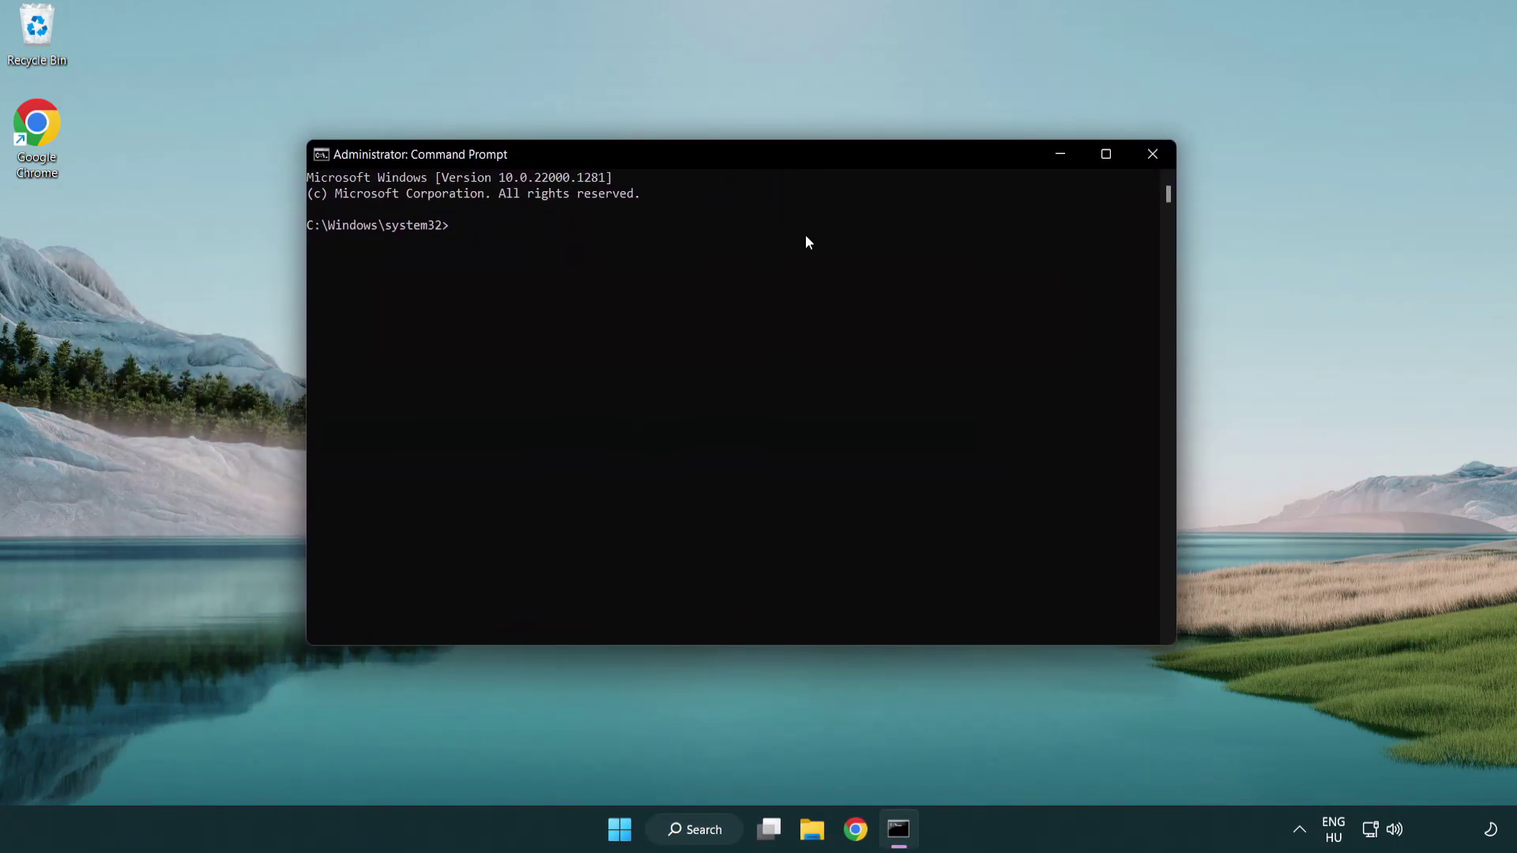
pyautogui.write('sca')
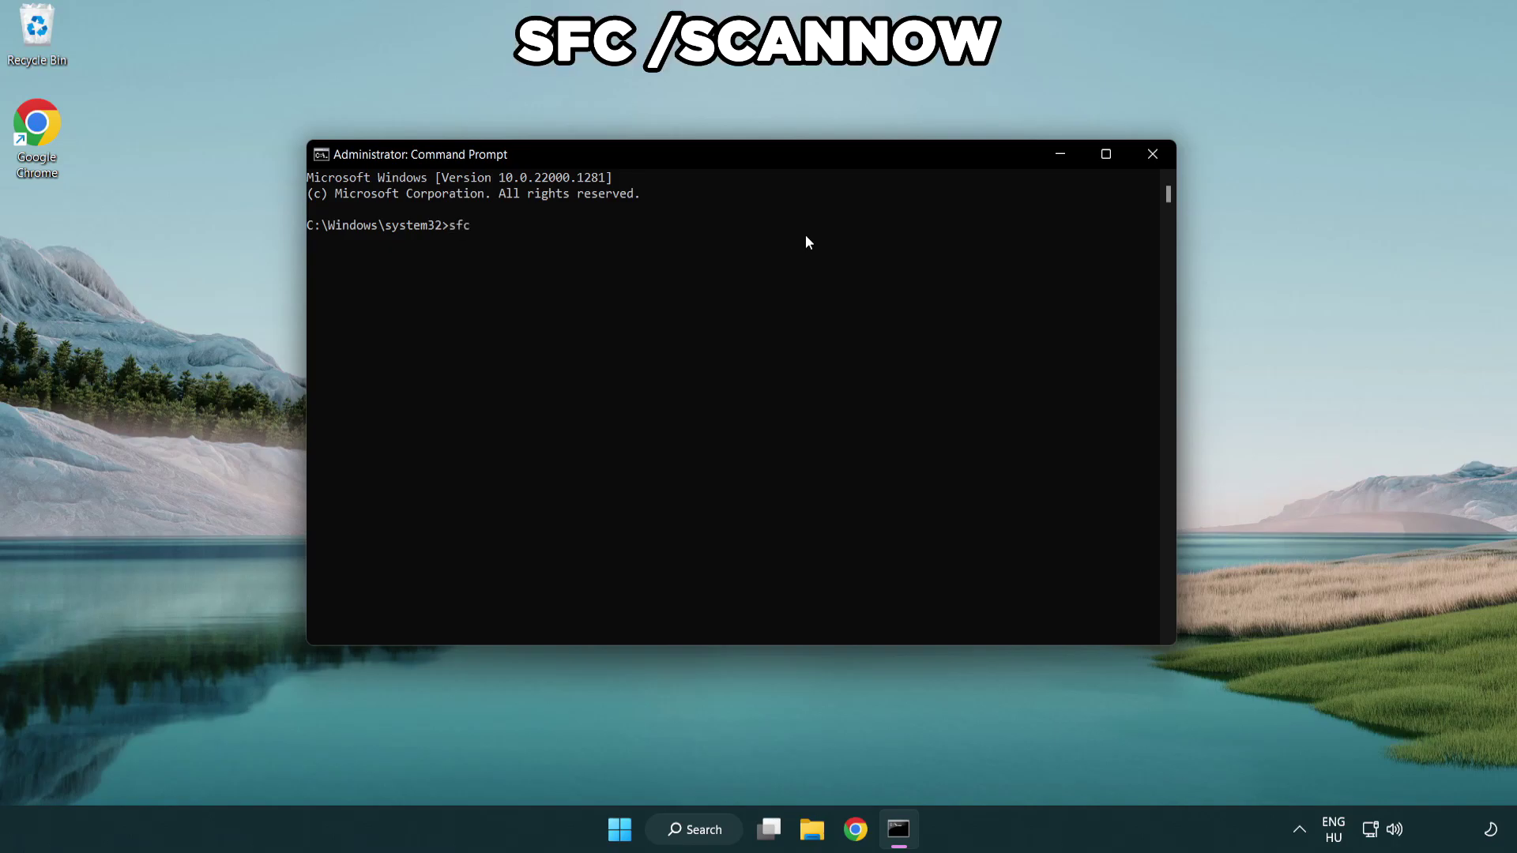
pyautogui.write('nn')
pyautogui.write('ow')
pyautogui.press('Return')
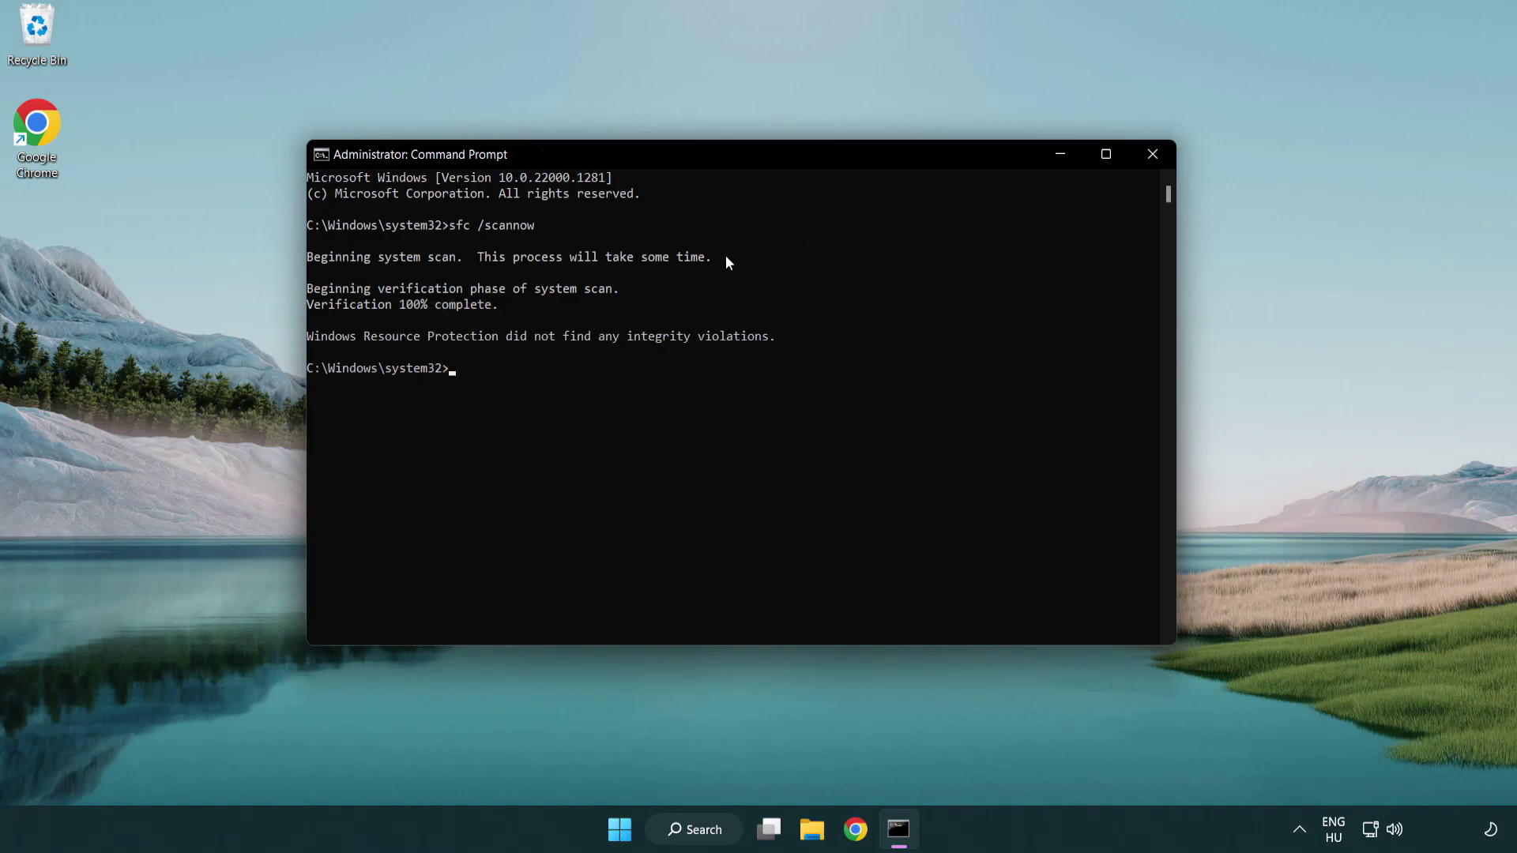
# Close Command Prompt and show the Start menu's Sleep, Shut down and Restart options.
pyautogui.click(1158, 159)
pyautogui.click(640, 829)
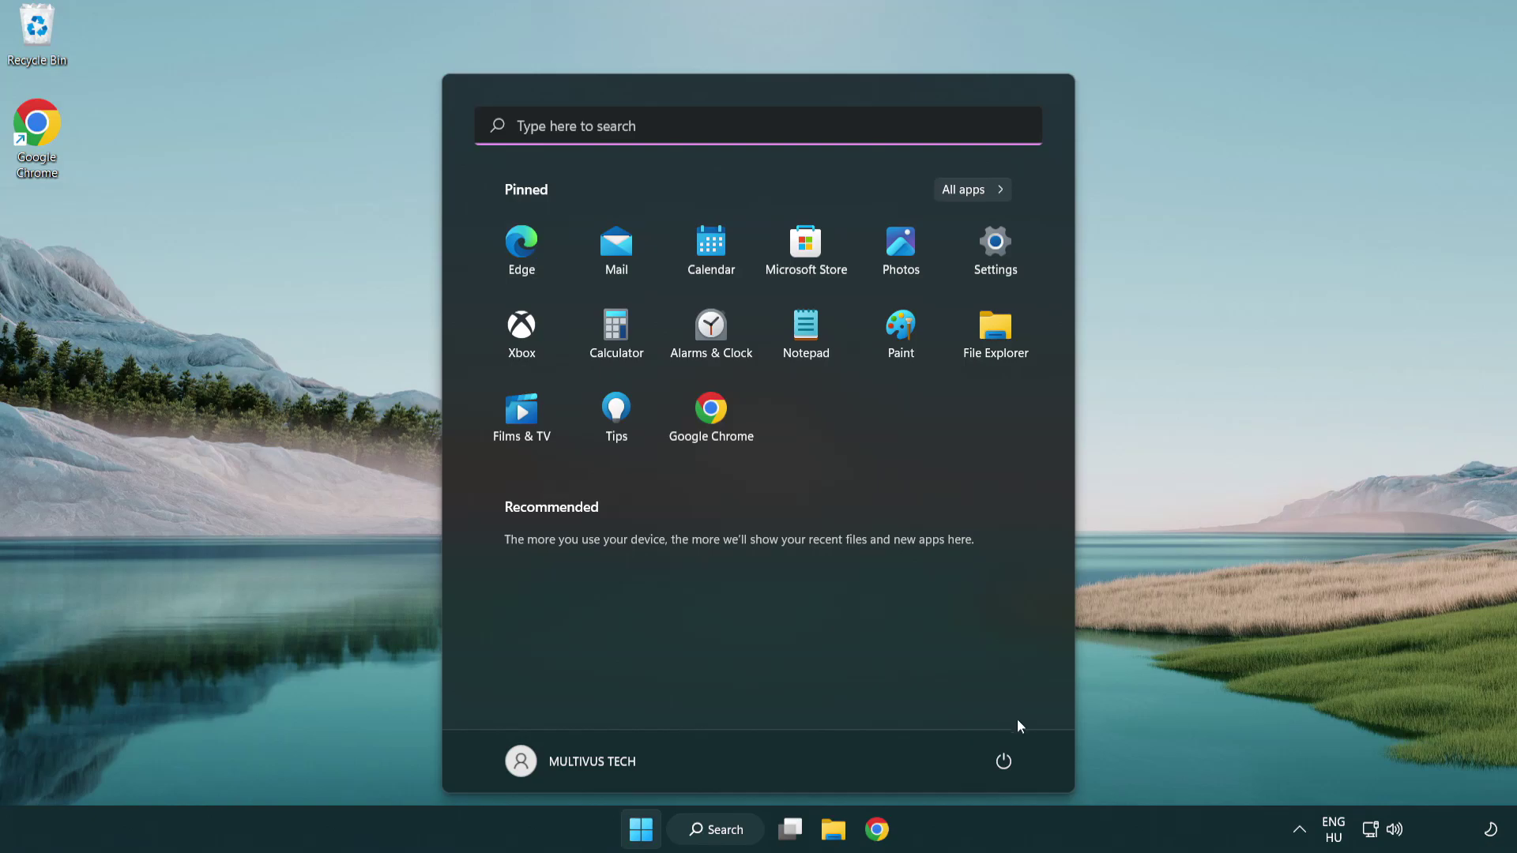
pyautogui.click(1003, 760)
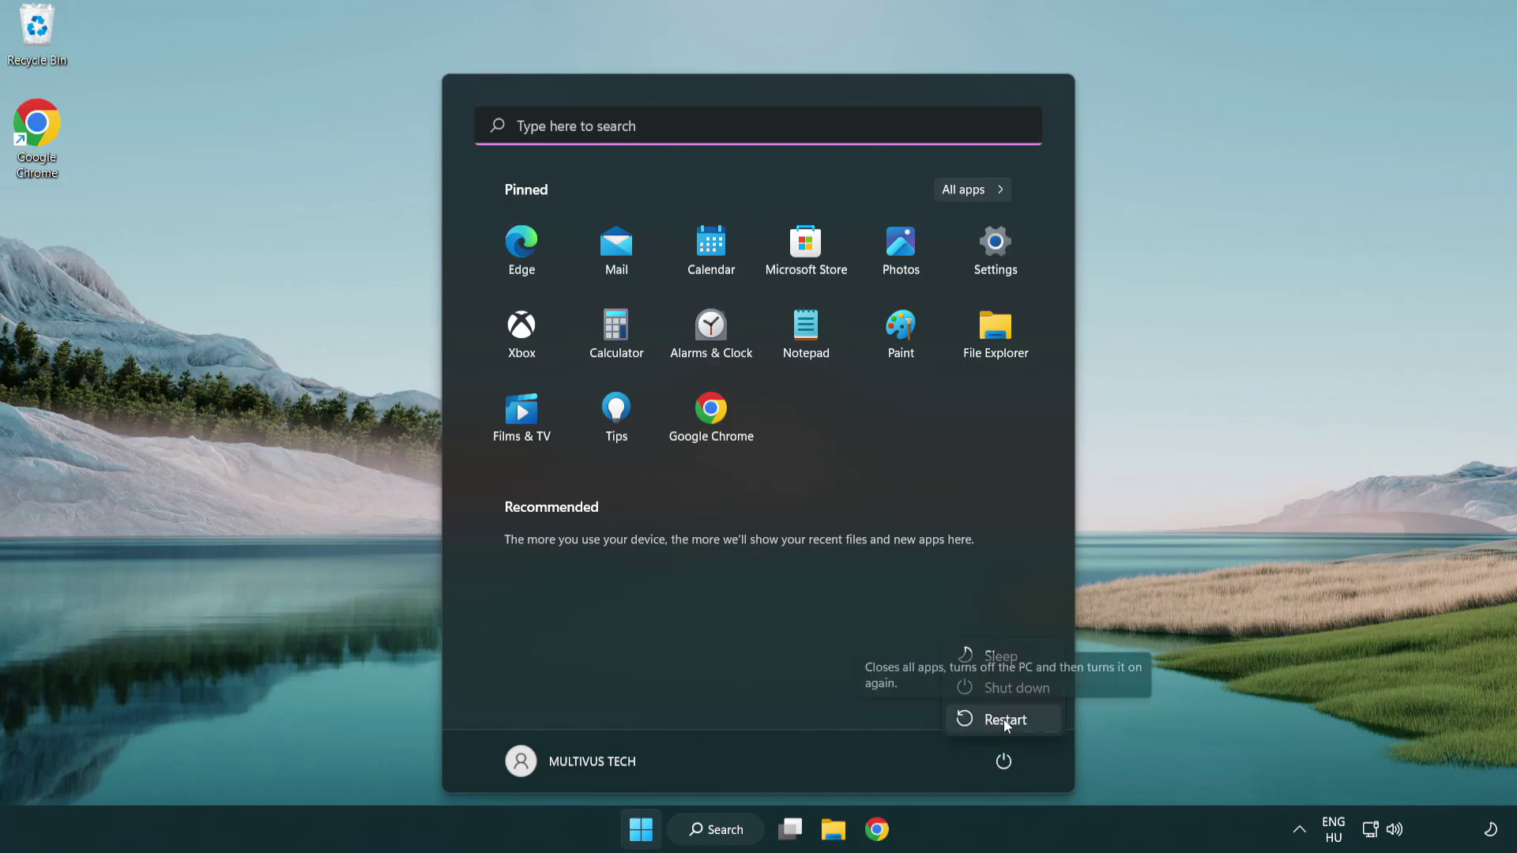